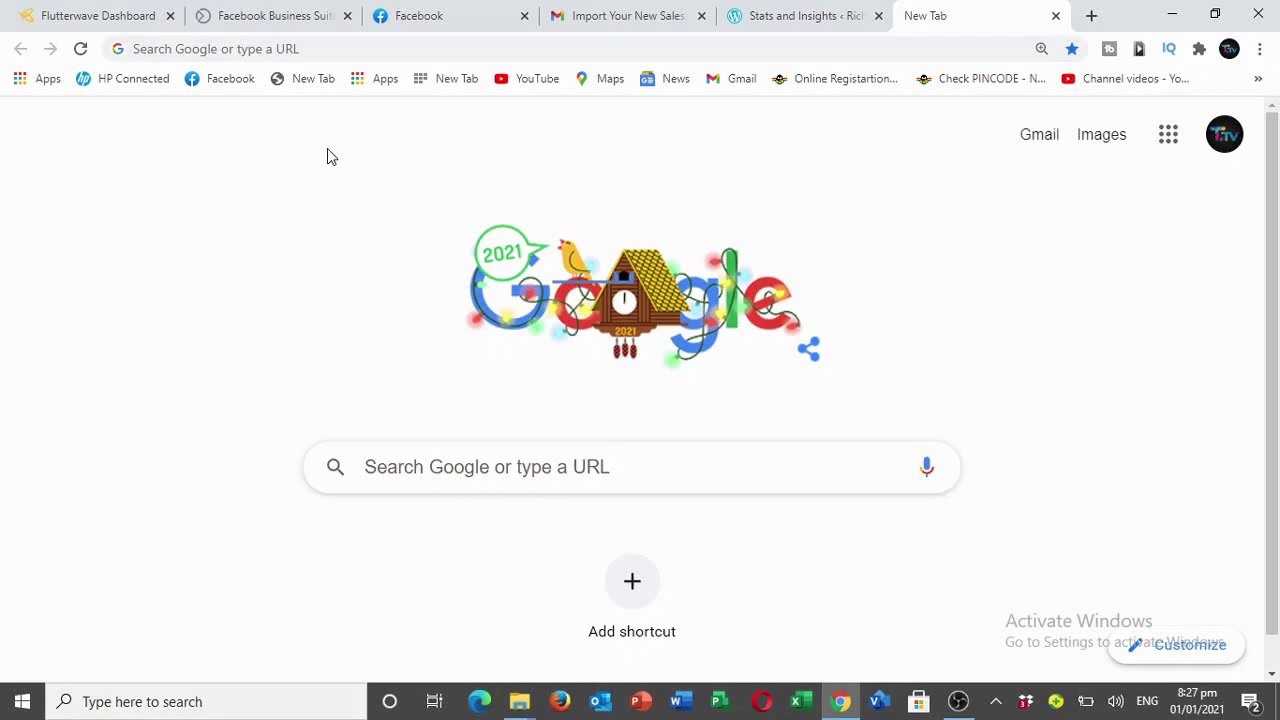
left_click(237, 48)
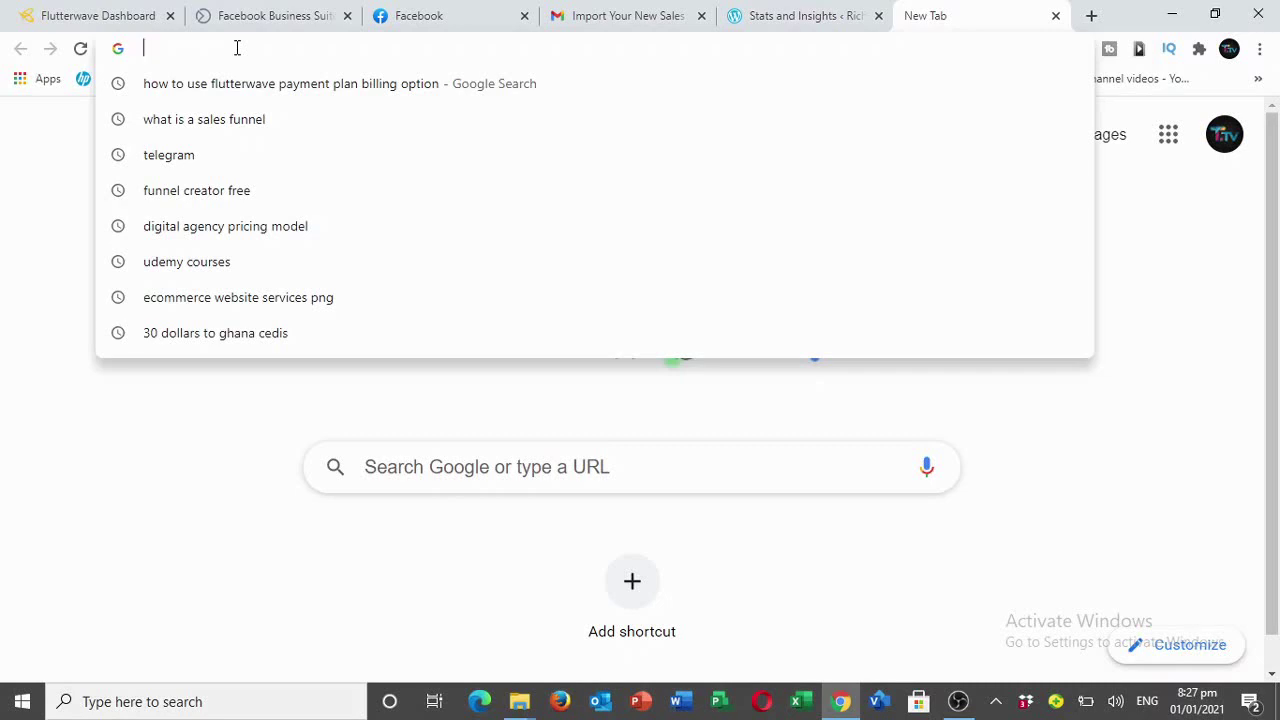
type("www.")
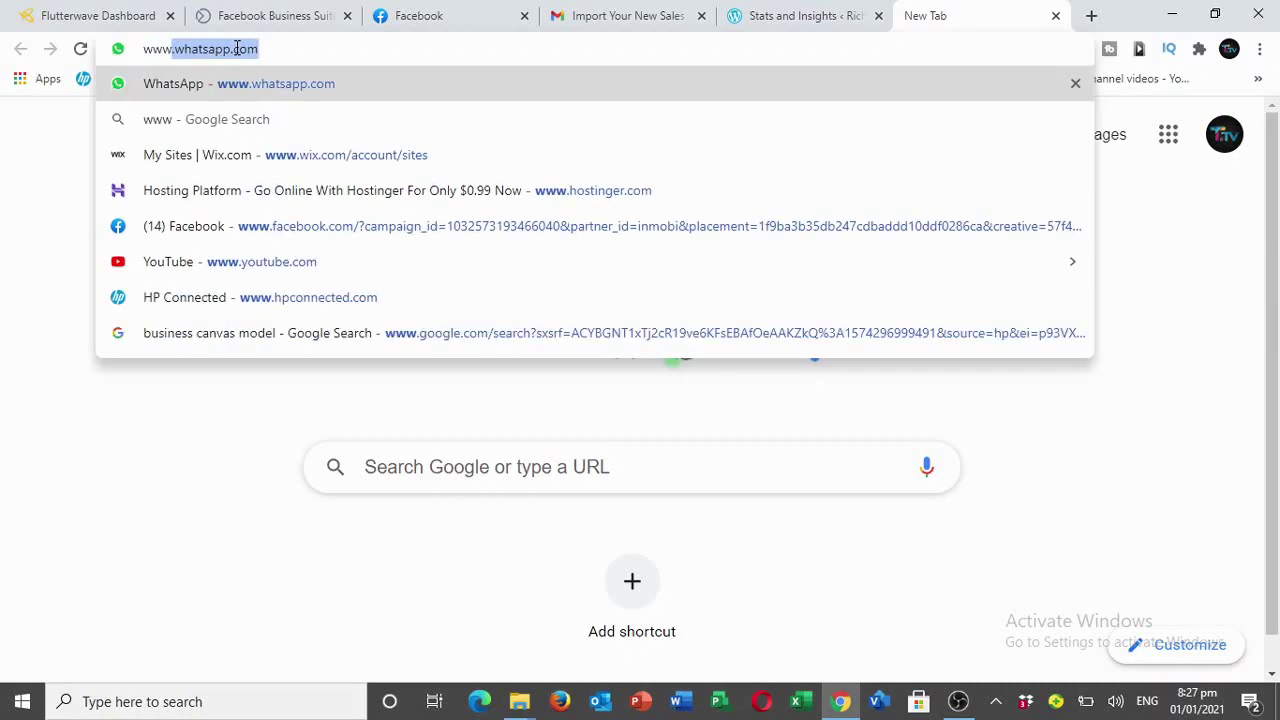
type("pao")
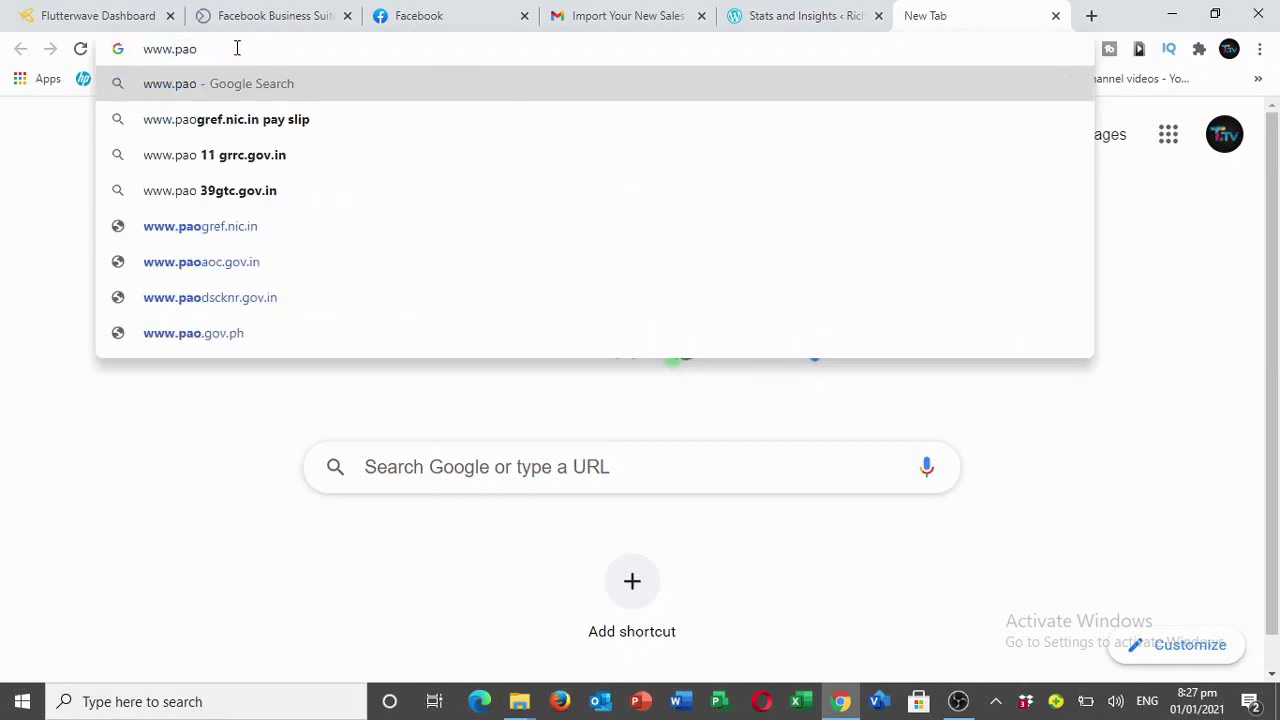
key("BackSpace")
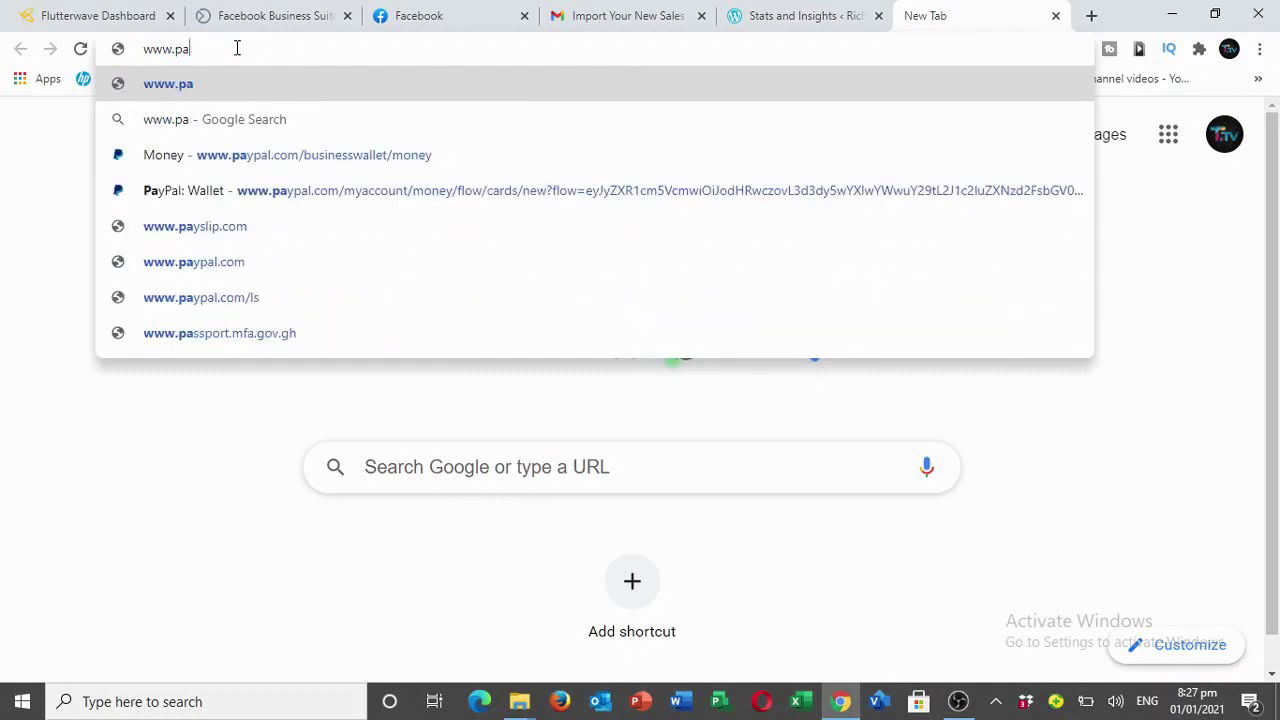
type("ypal")
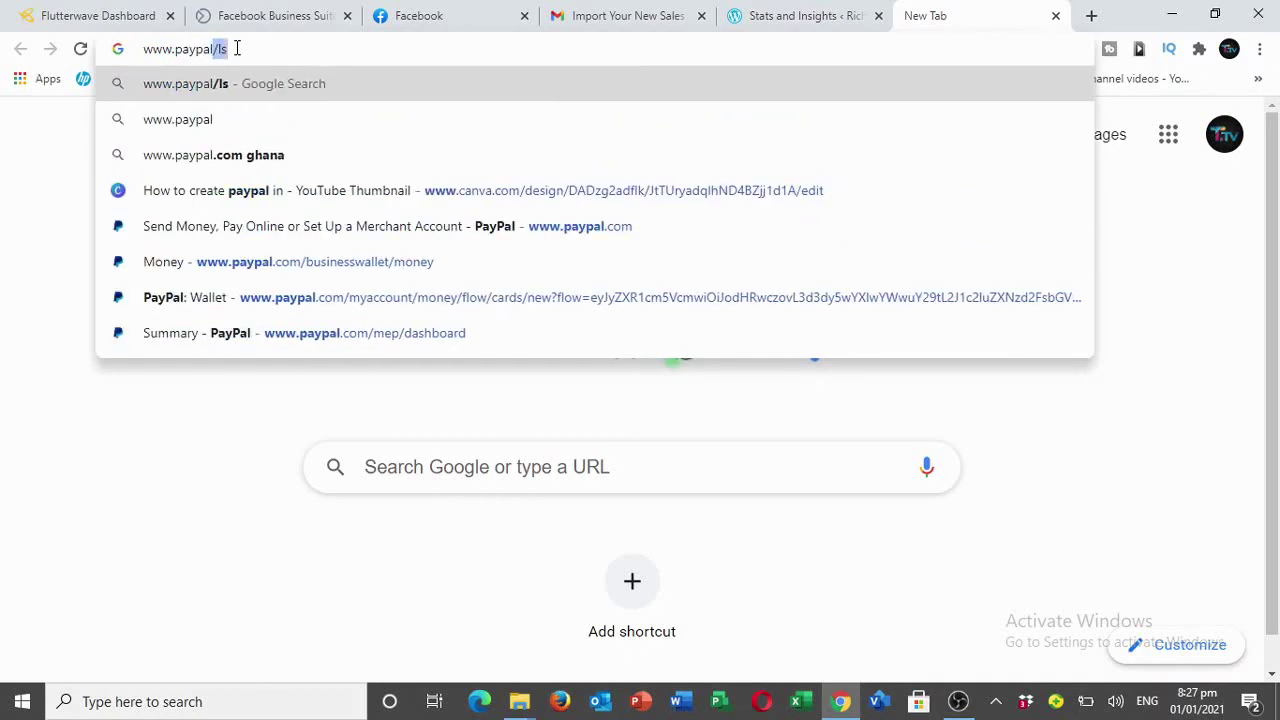
type(".com")
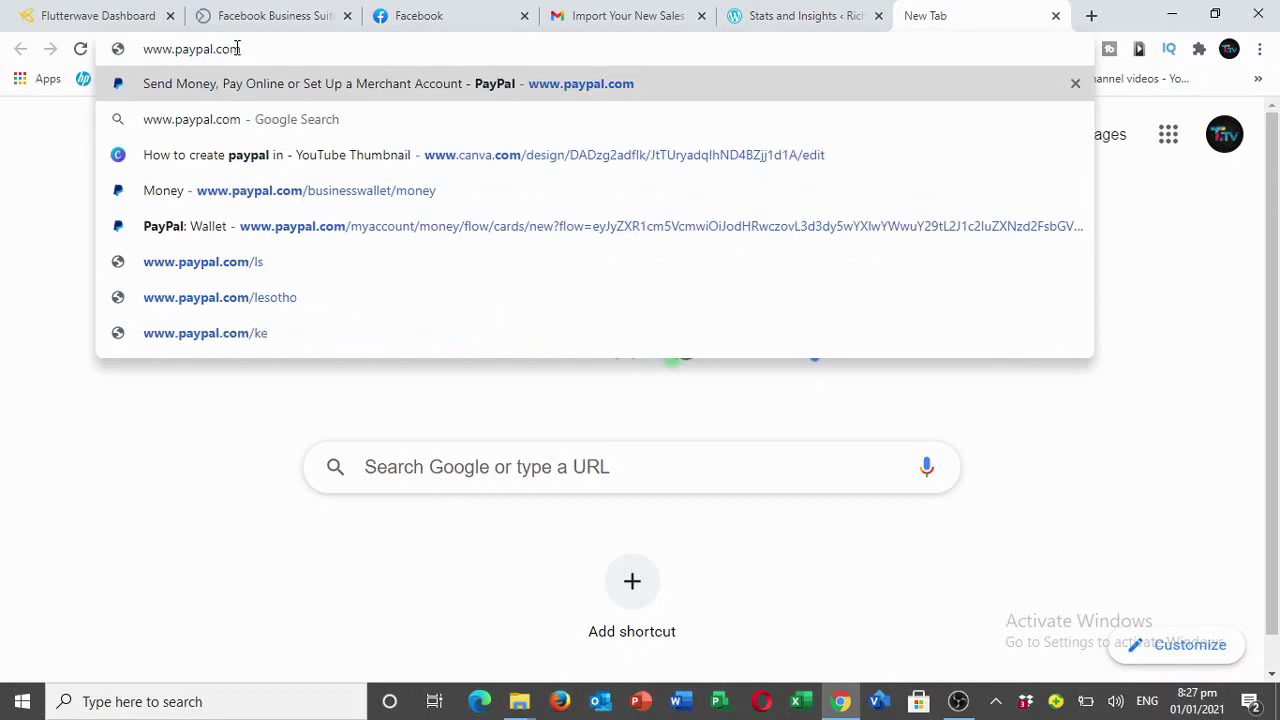
type("/ls")
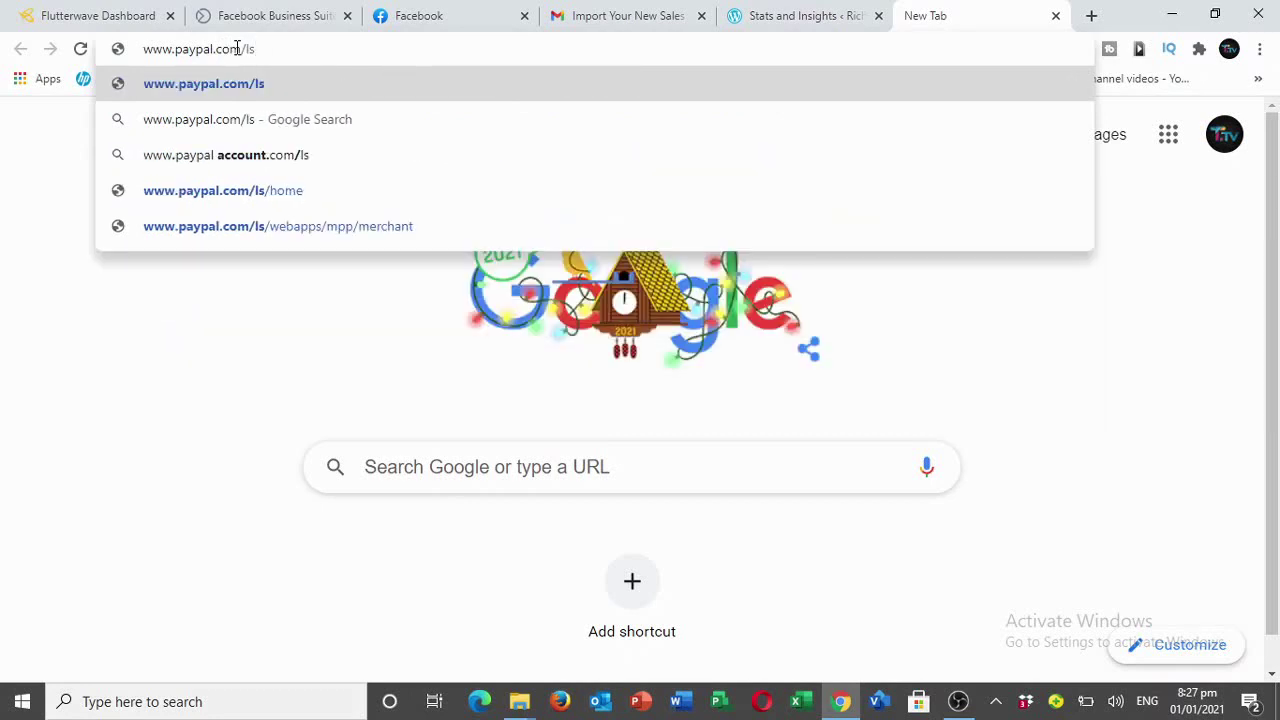
- Load the paypal.com/ls business page, browse it, and go to Sign Up
left_click(234, 83)
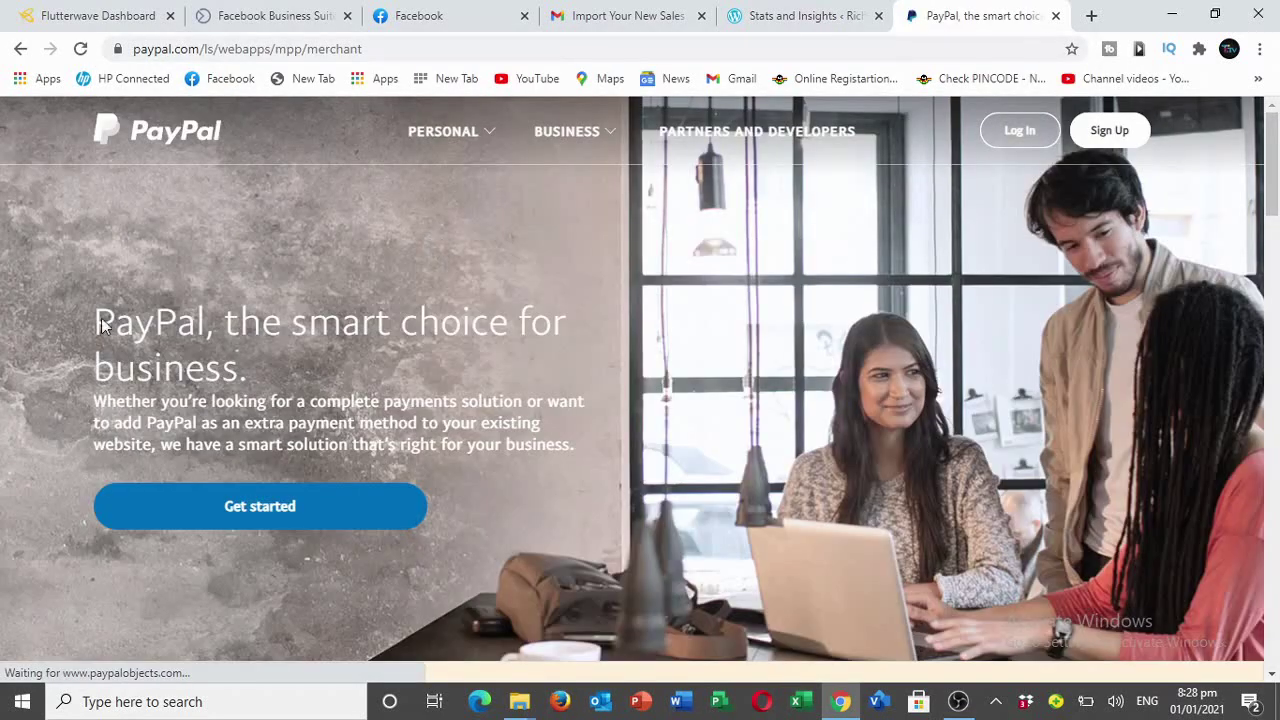
scroll(540, 370, "down", 2)
scroll(602, 368, "down", 8)
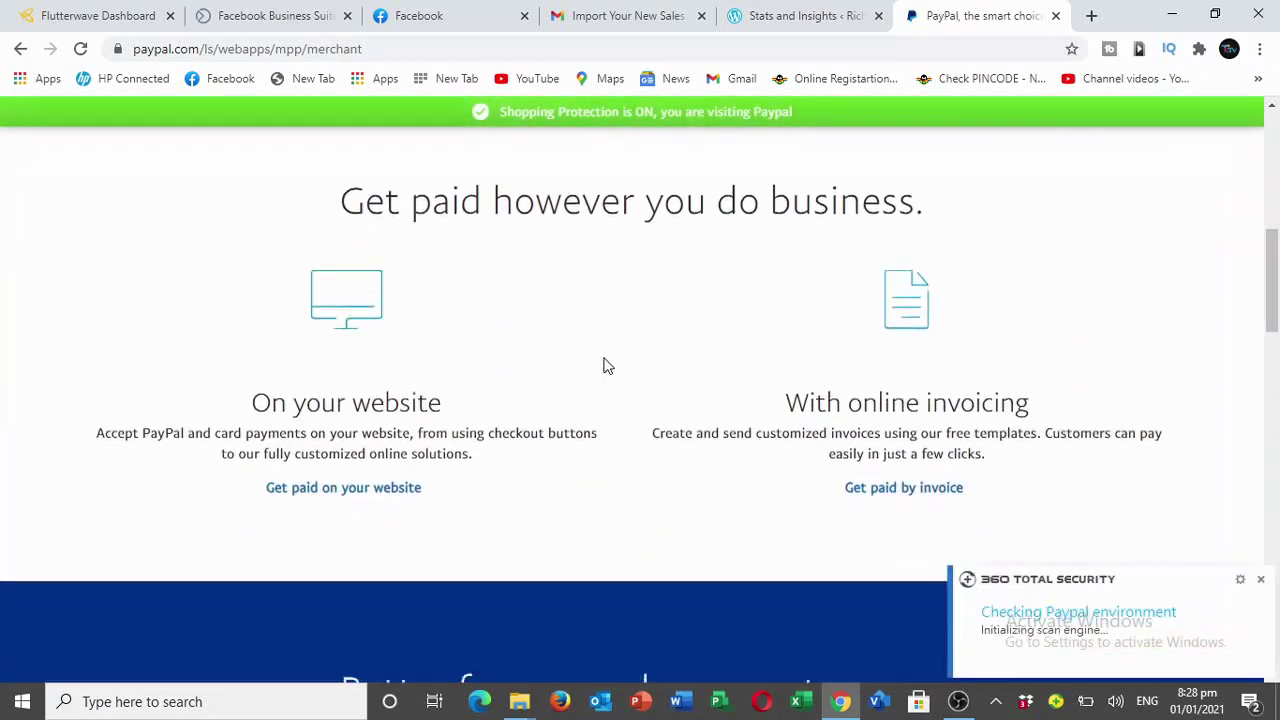
scroll(606, 360, "up", 10)
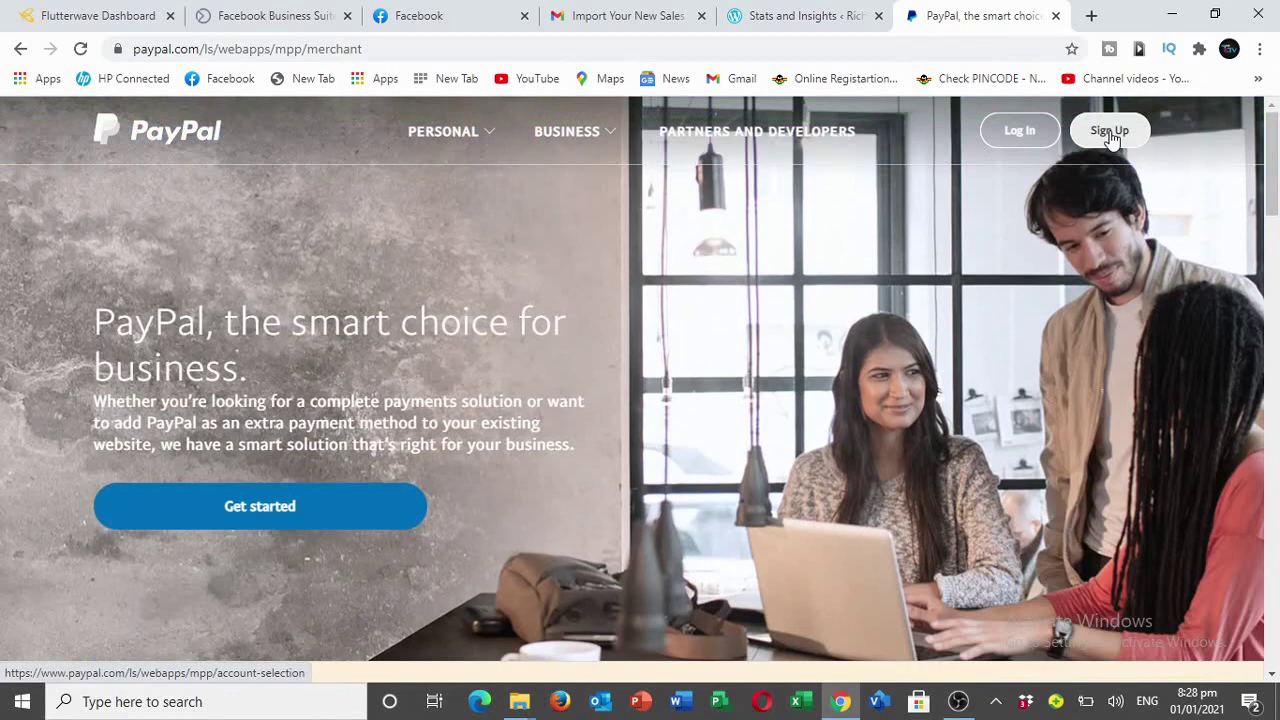
left_click(1110, 134)
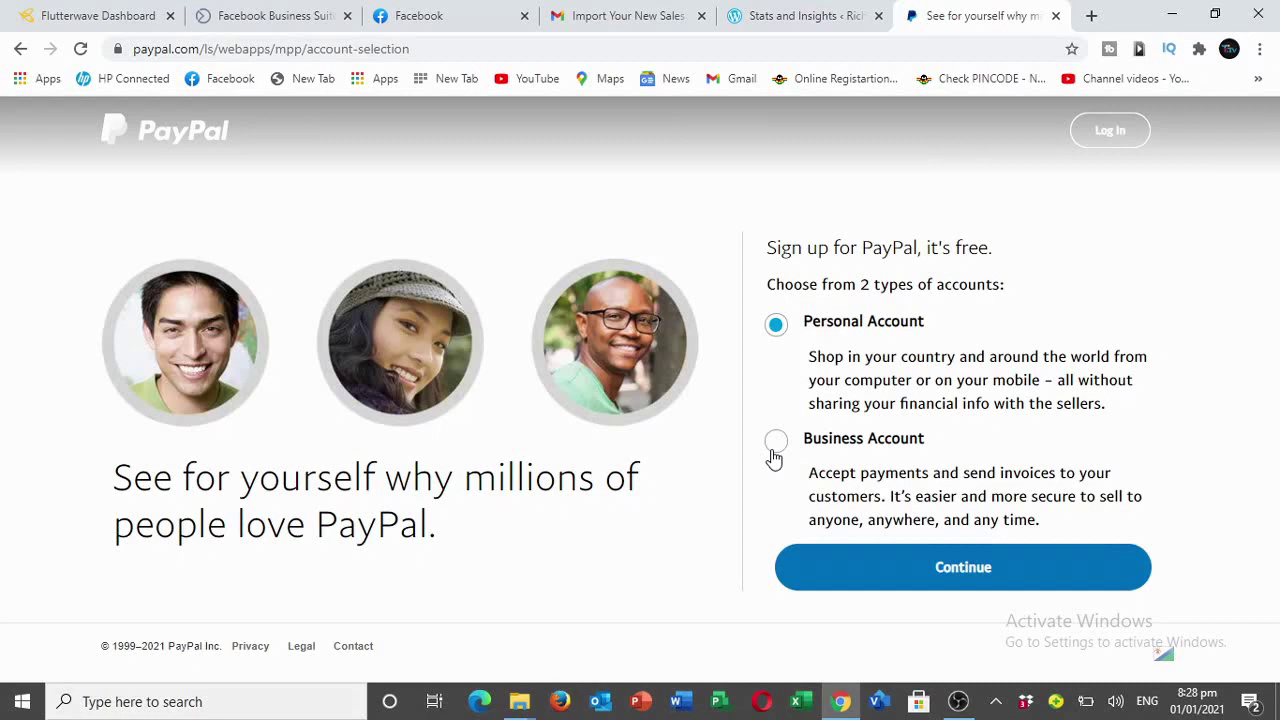
- Choose Business Account, continue to the business sign-up form, and select its email field
left_click(773, 456)
left_click(940, 567)
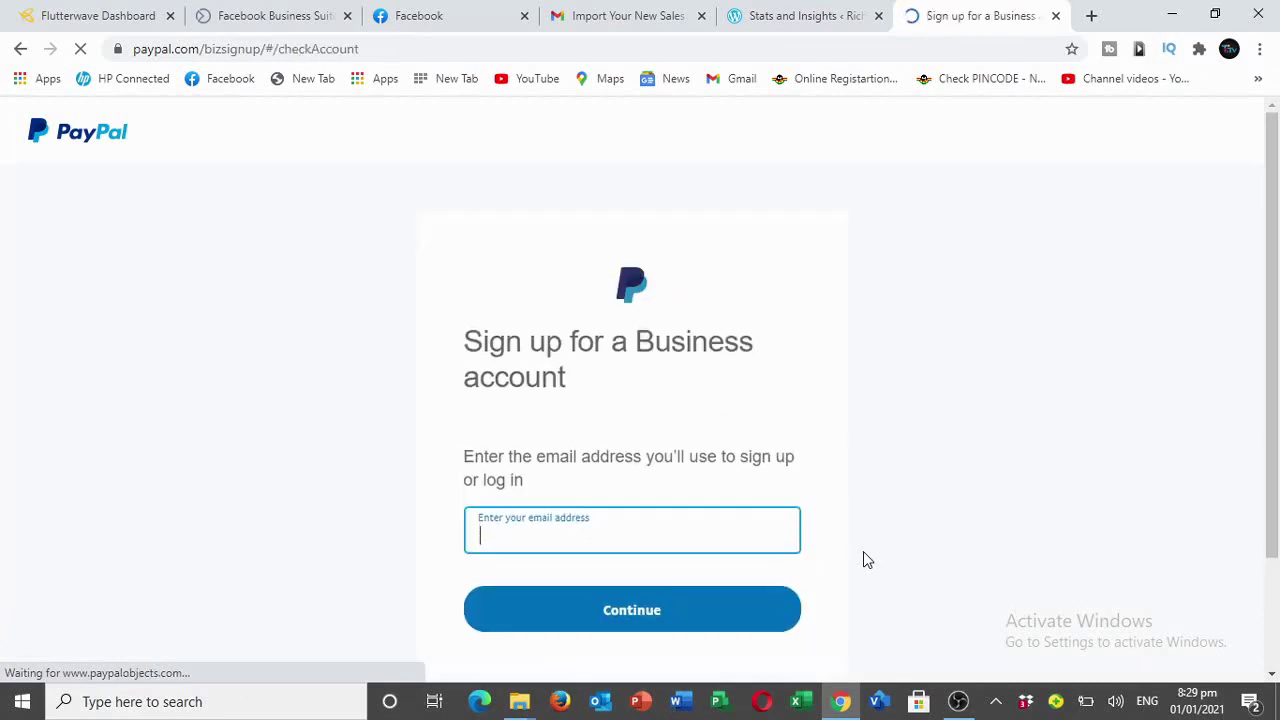
scroll(662, 406, "down", 1)
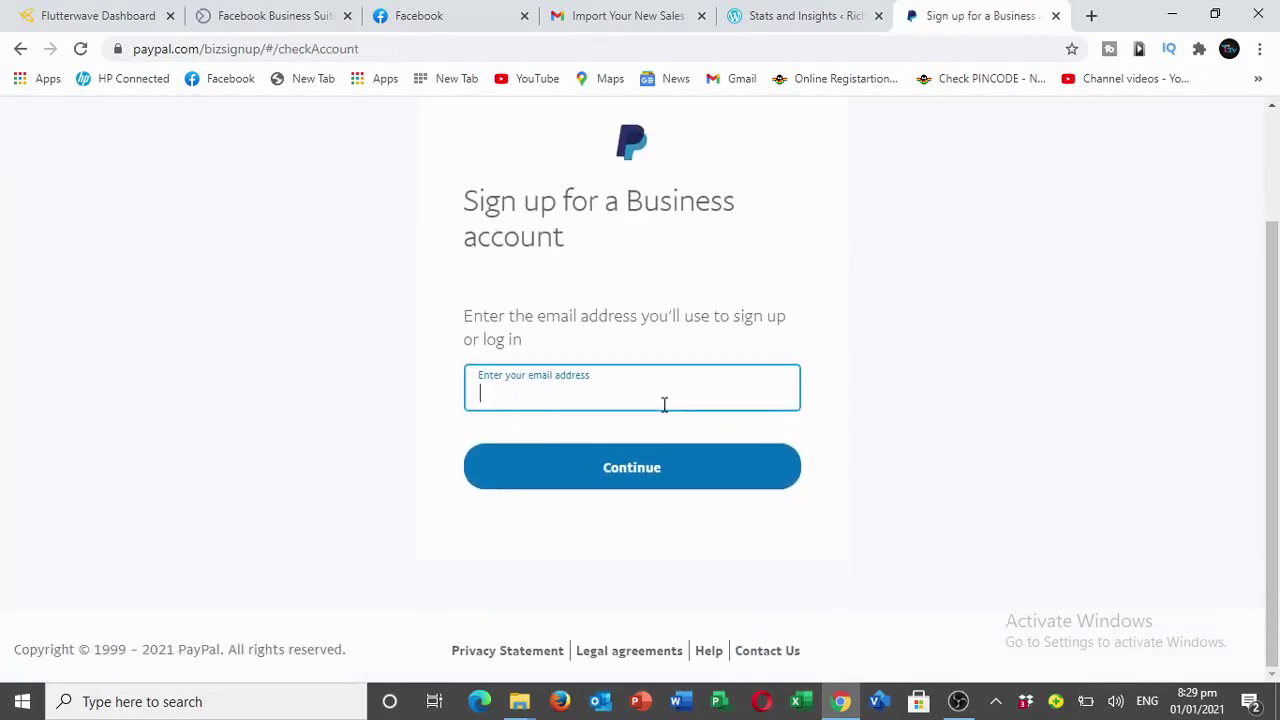
scroll(663, 406, "up", 1)
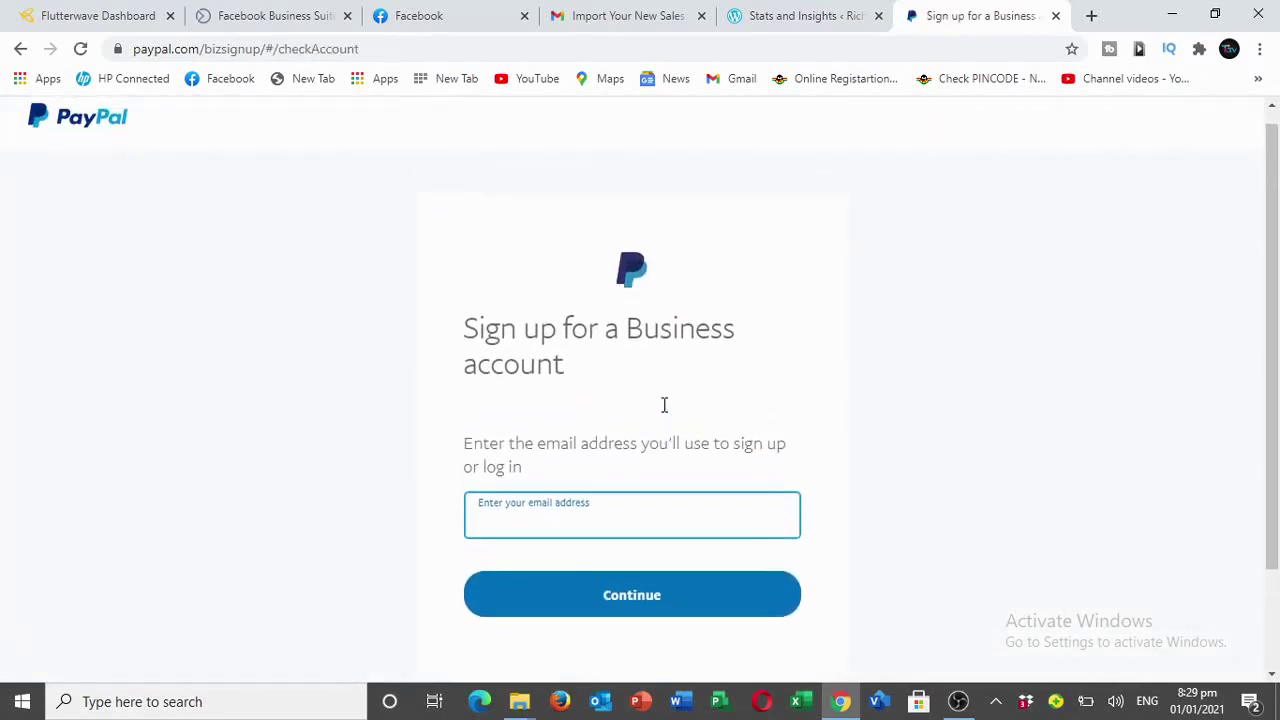
left_click(520, 543)
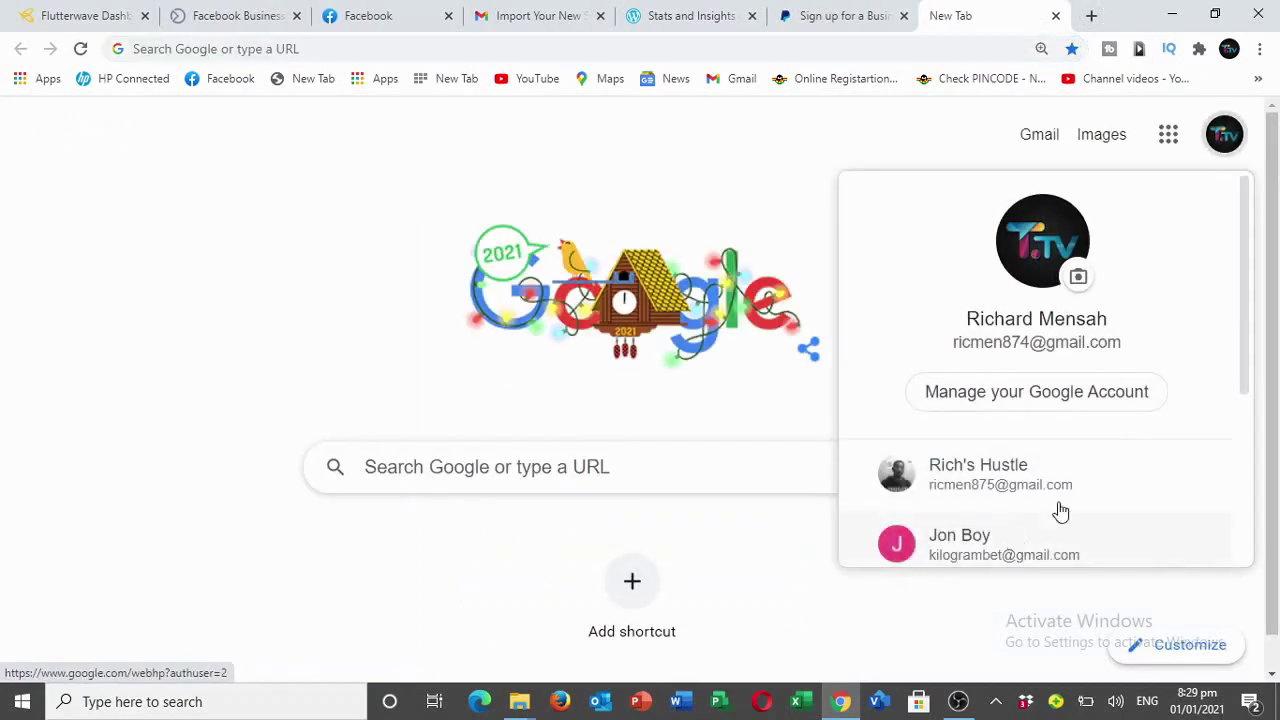
- Sign in to an additional Google account using a saved email and its password
scroll(1110, 420, "down", 3)
left_click(1013, 400)
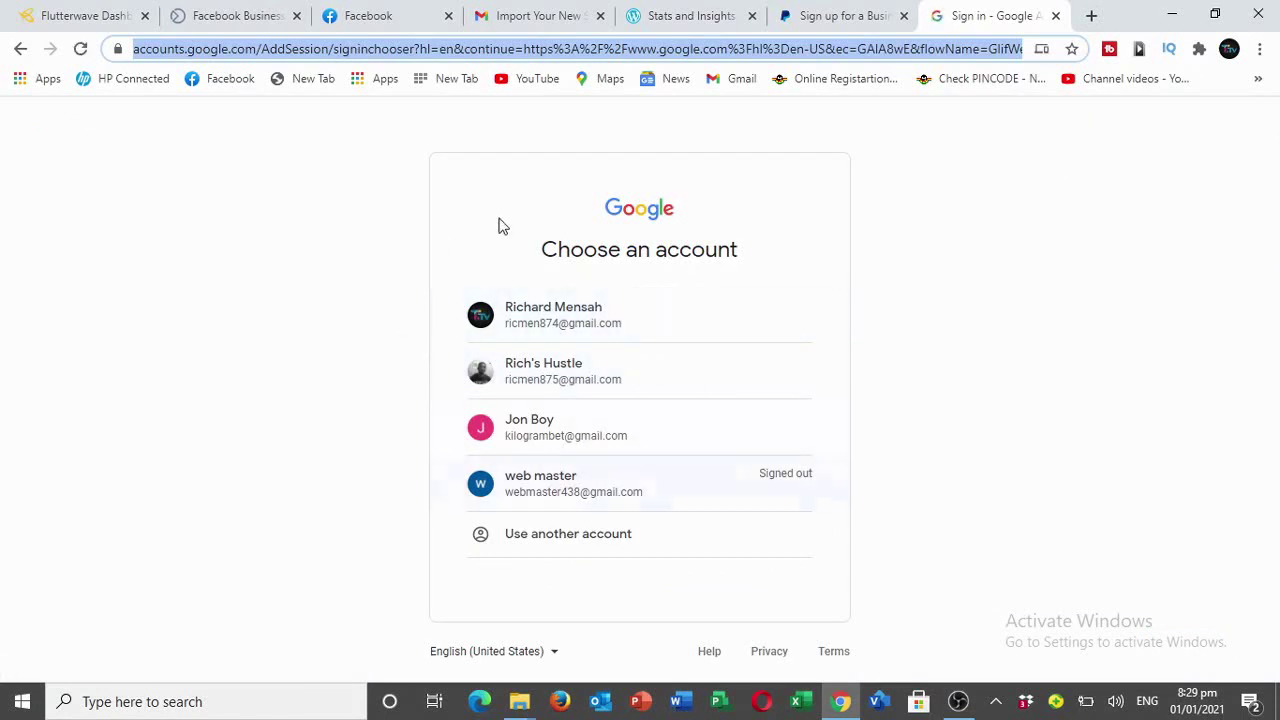
left_click(564, 540)
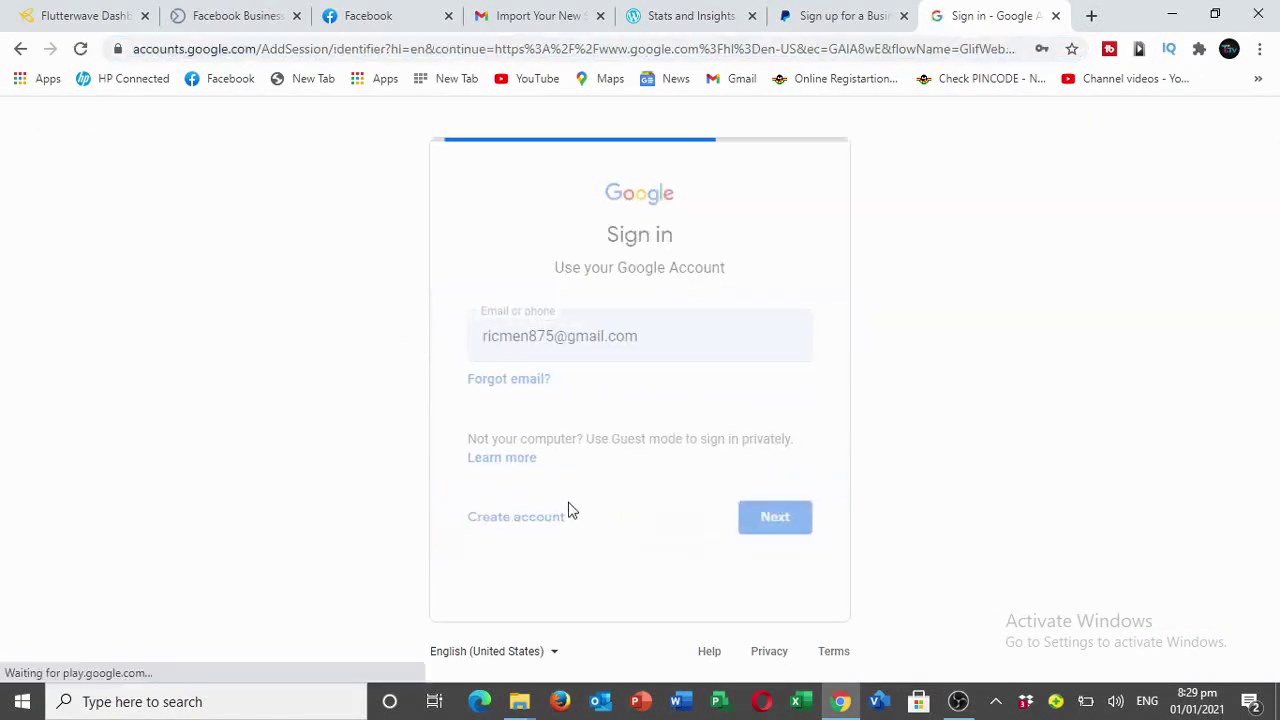
left_click(651, 349)
left_click_drag(651, 350, 462, 352)
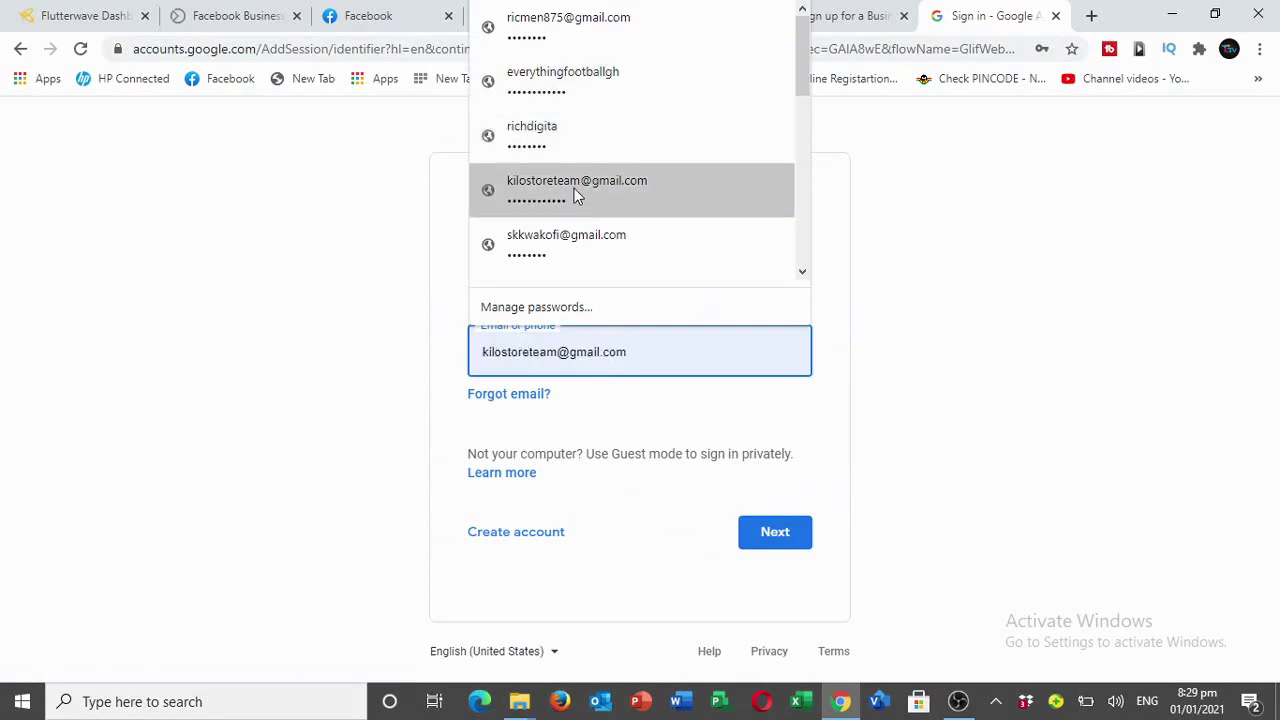
left_click_drag(654, 352, 455, 362)
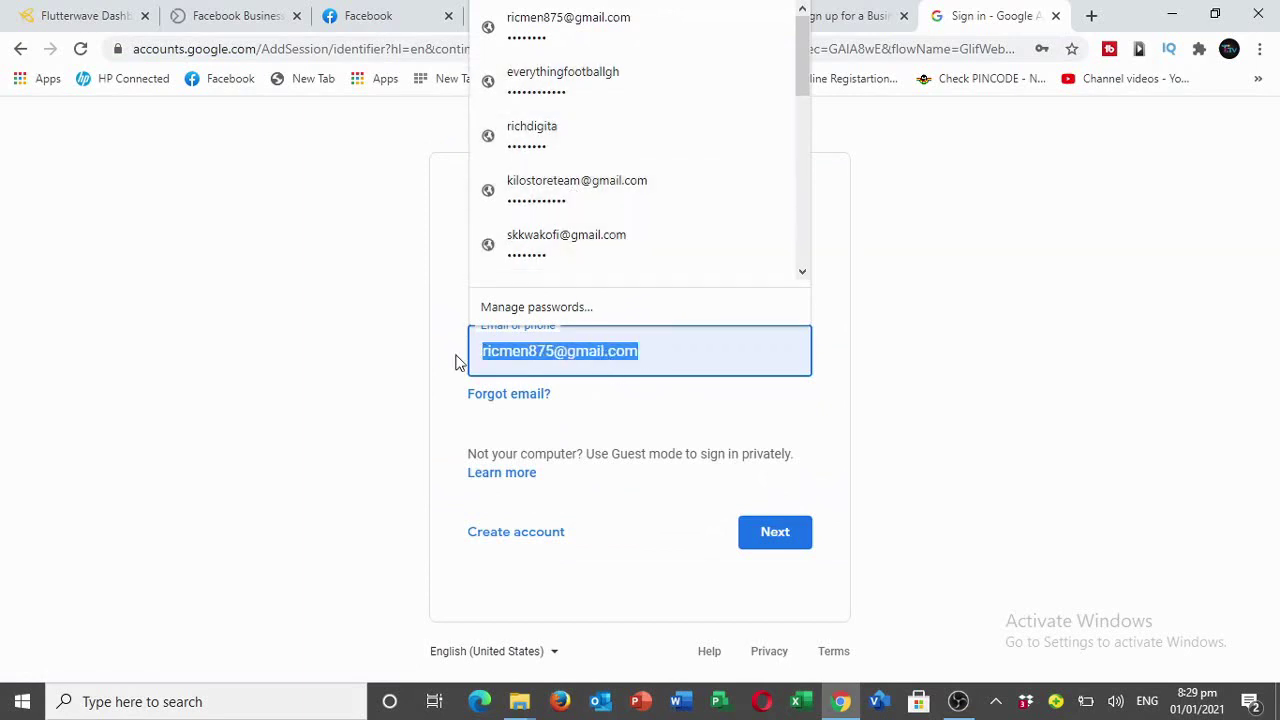
type("rich")
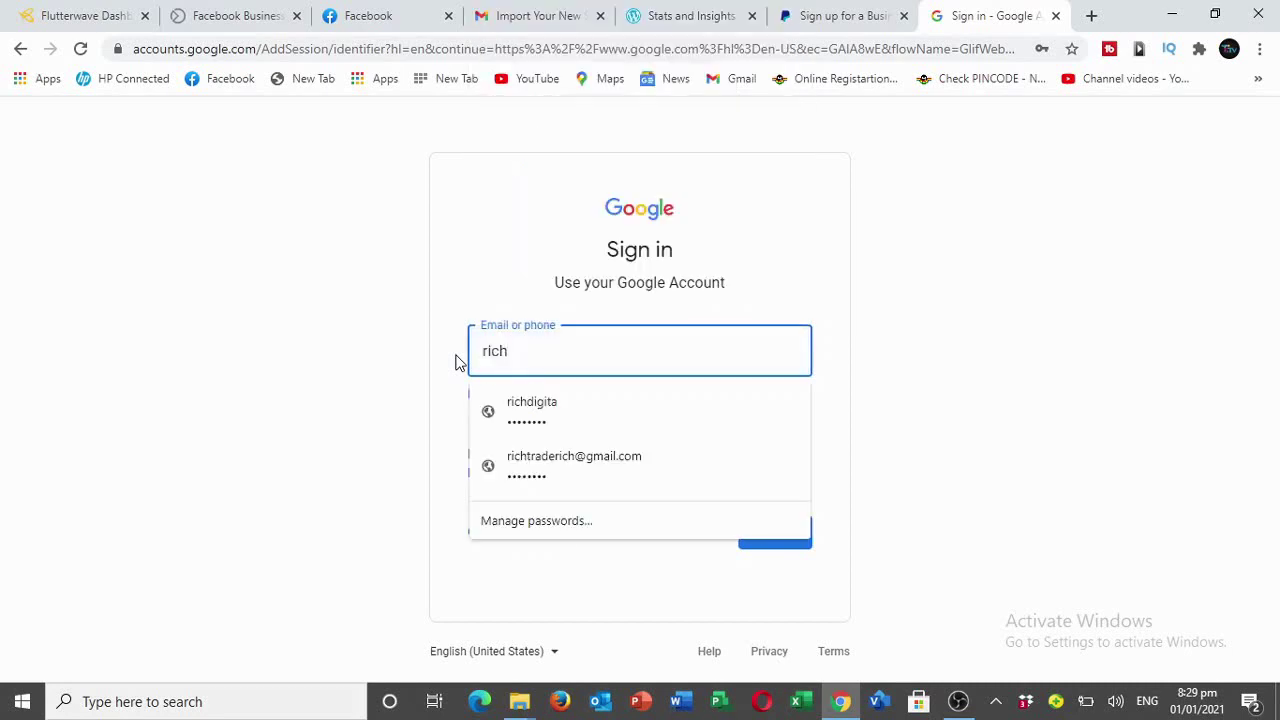
left_click(585, 479)
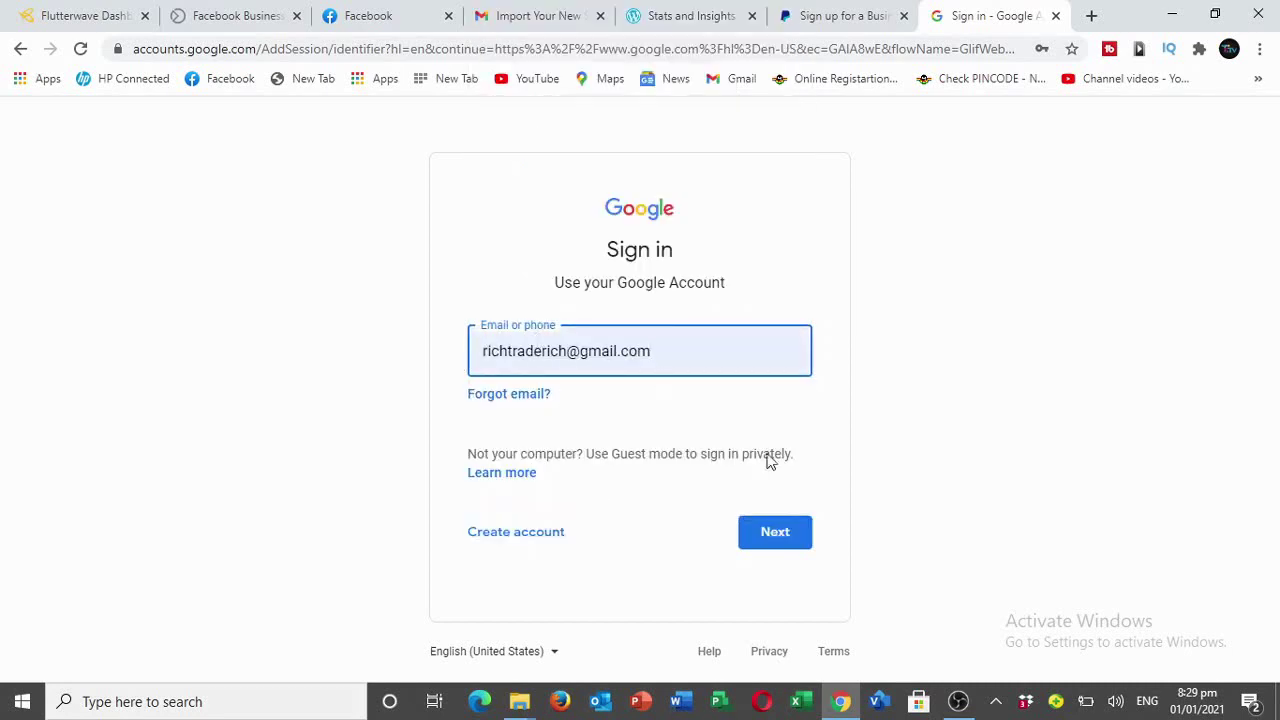
left_click(777, 531)
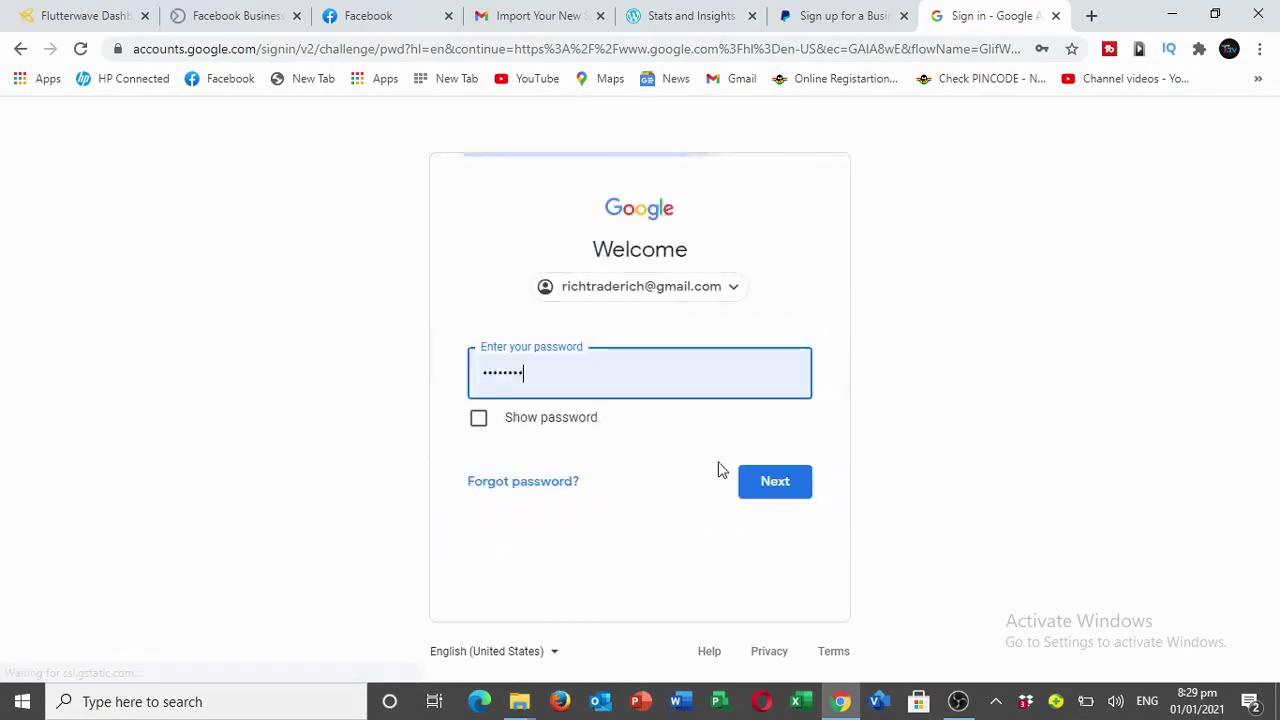
left_click(765, 481)
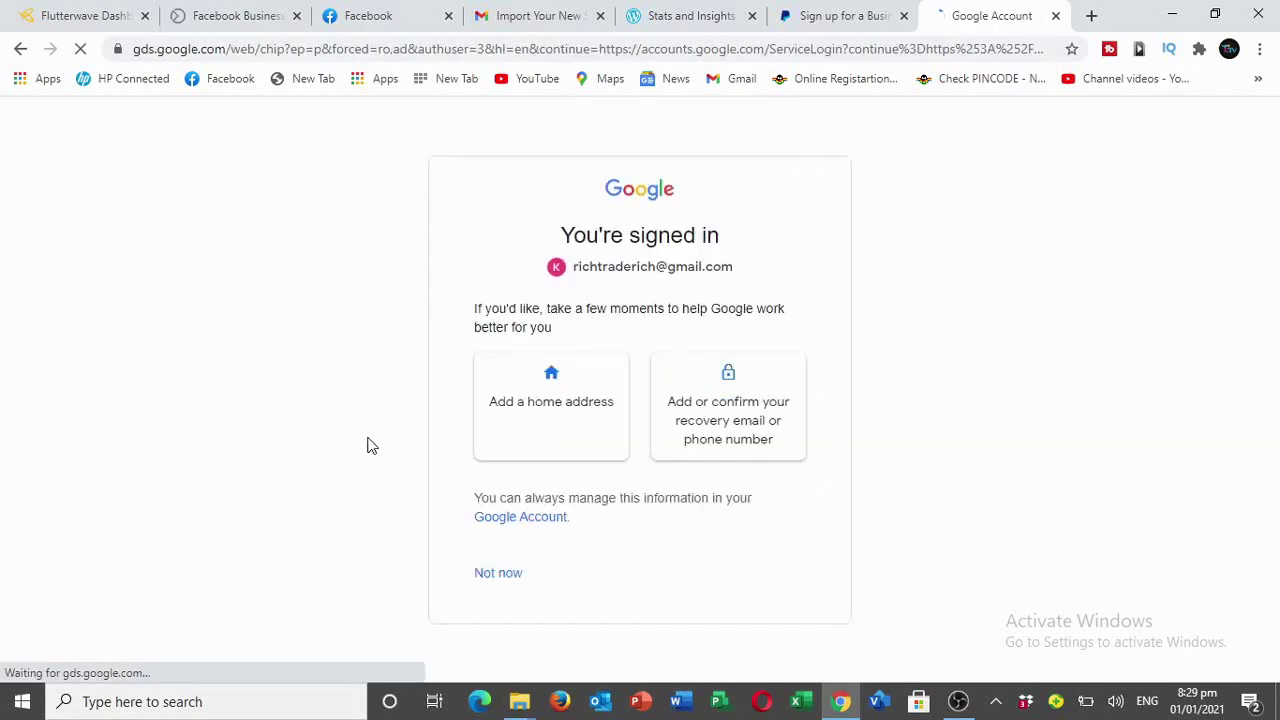
left_click(512, 578)
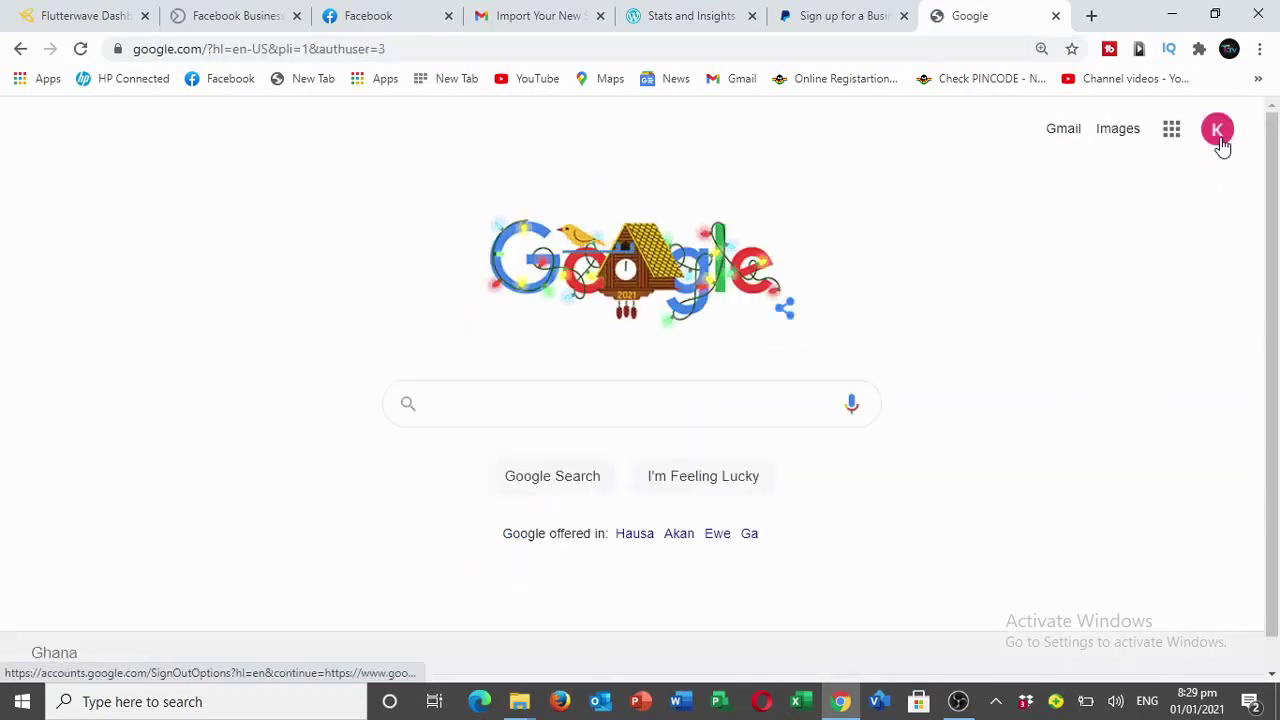
- Copy the new account's email address from the avatar panel and return to PayPal
left_click(1220, 138)
left_click_drag(1122, 311, 960, 311)
right_click(1033, 311)
left_click(1071, 330)
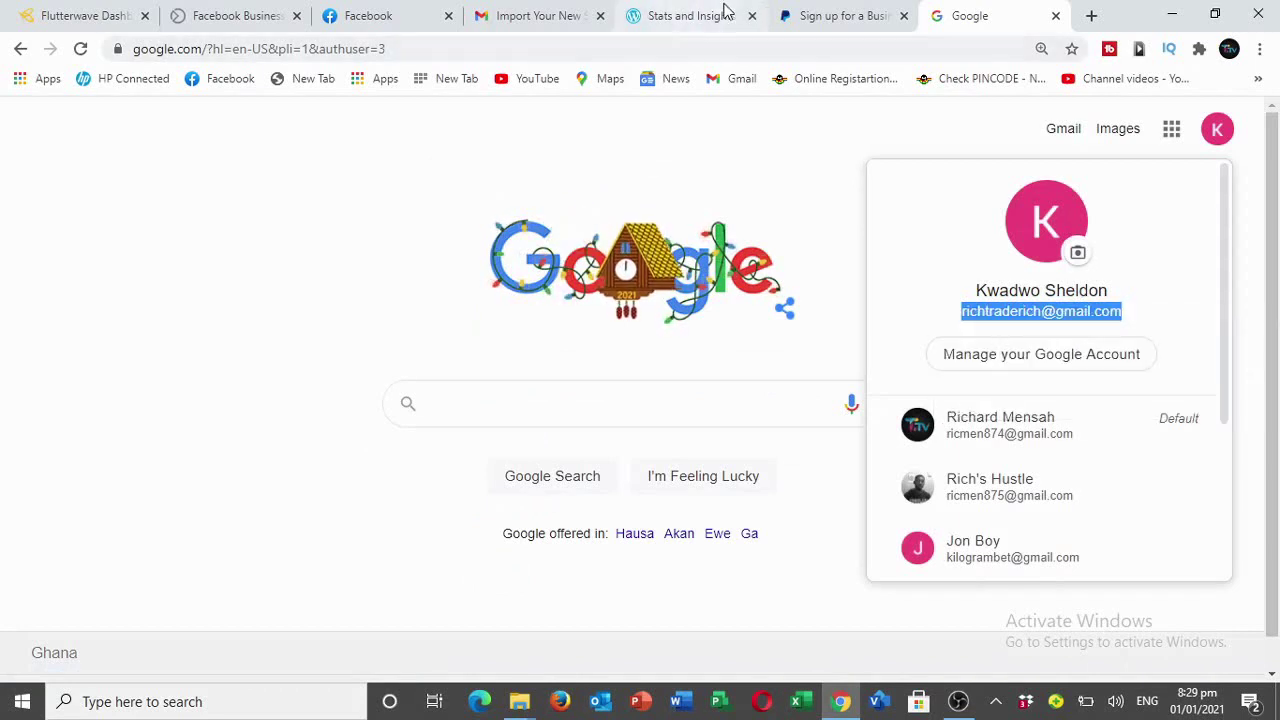
left_click(822, 16)
- Paste the copied email into the sign-up form, continue, and enter an eight-character password
left_click(524, 543)
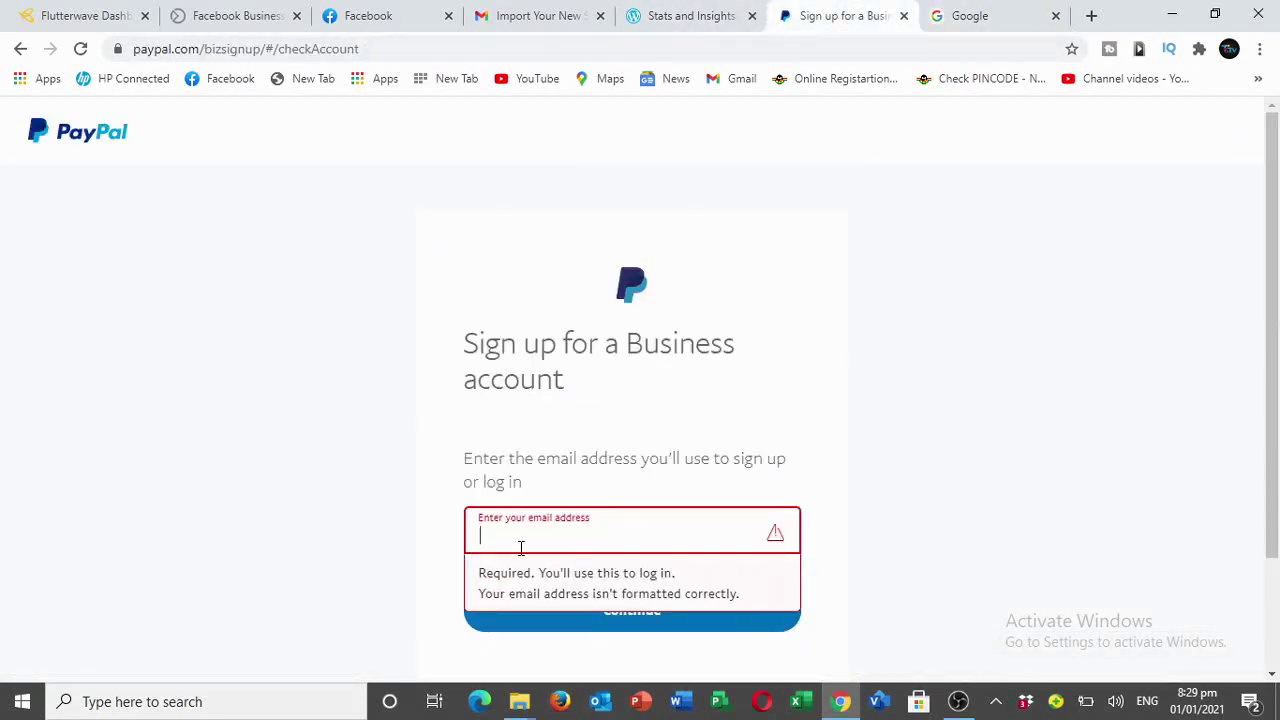
key("ctrl+v")
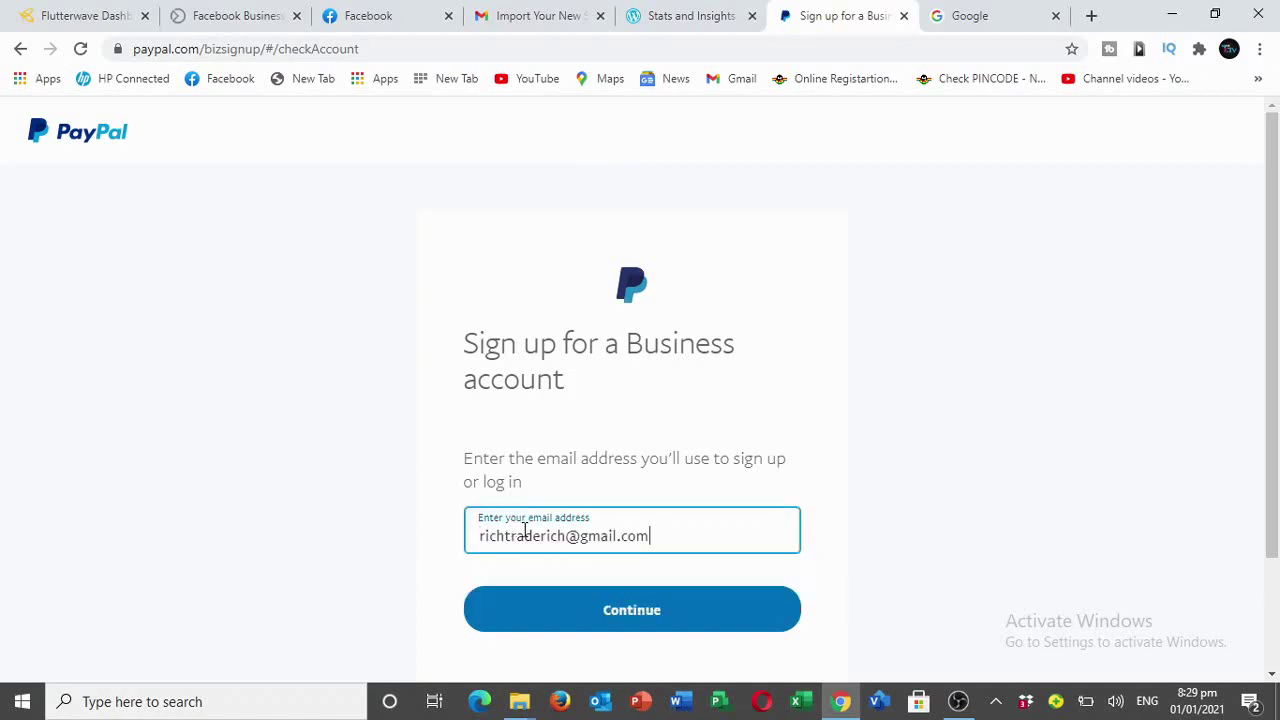
left_click(606, 612)
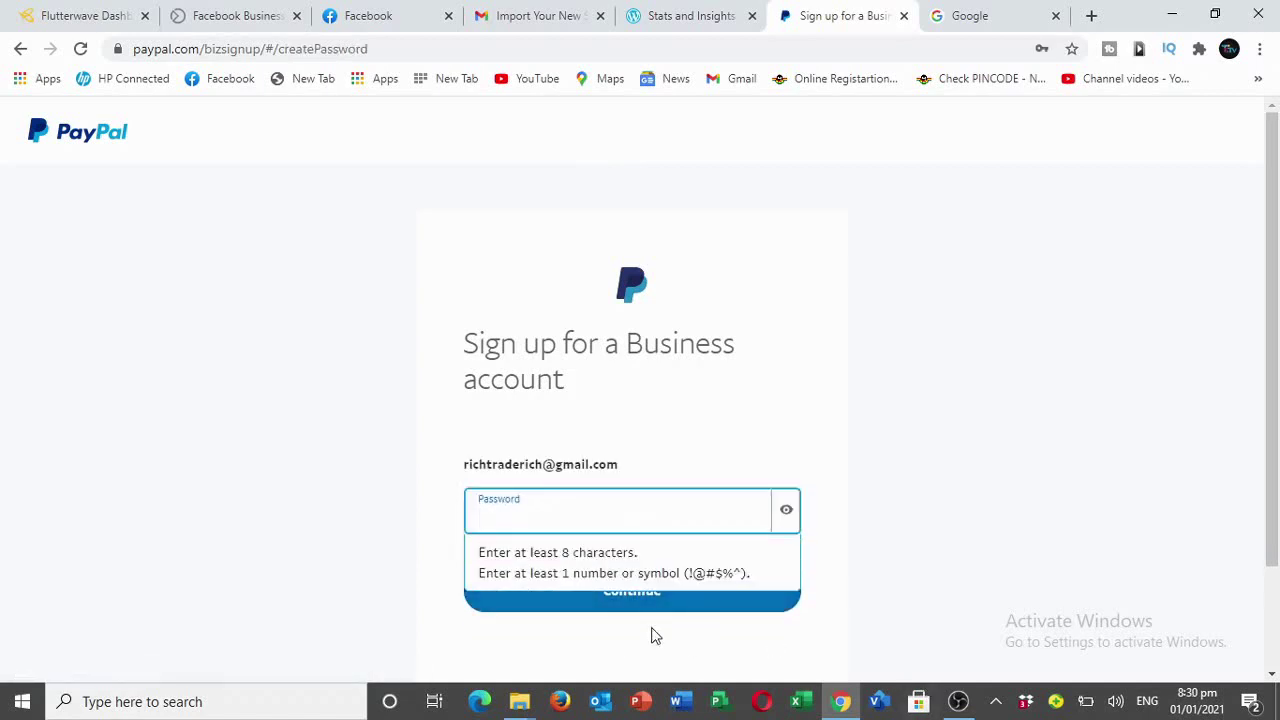
scroll(560, 500, "down", 1)
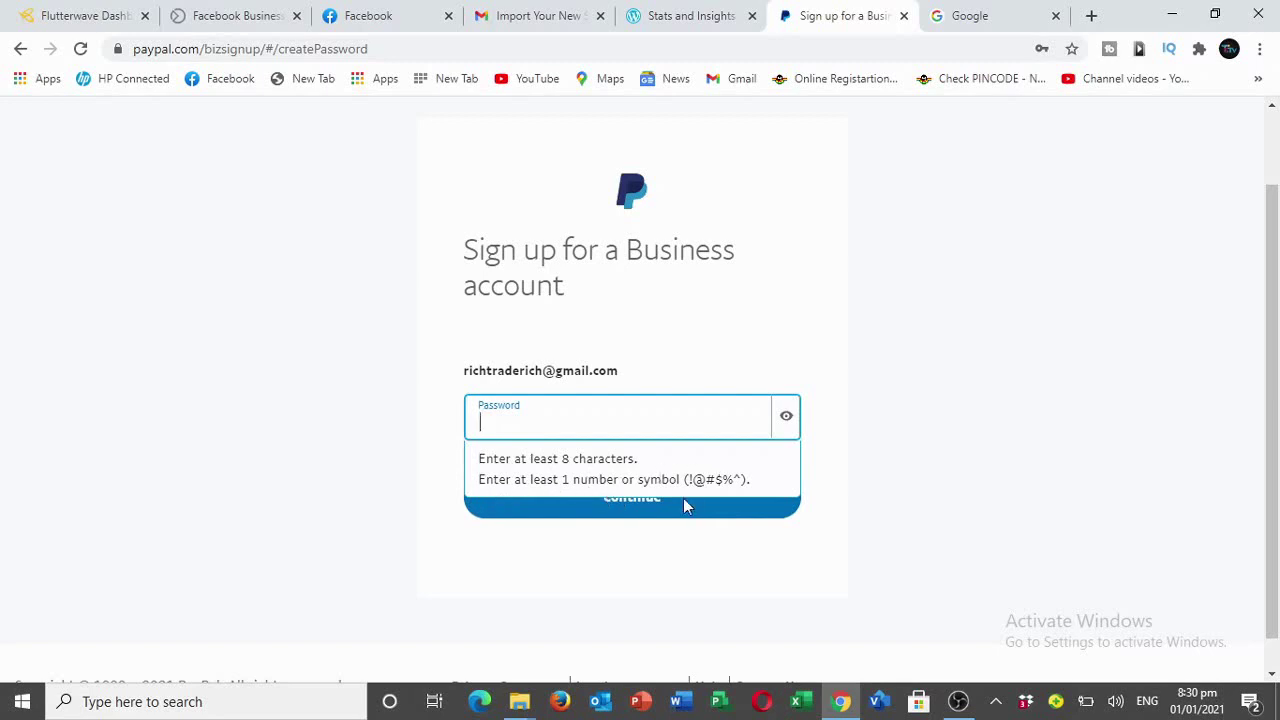
type("•")
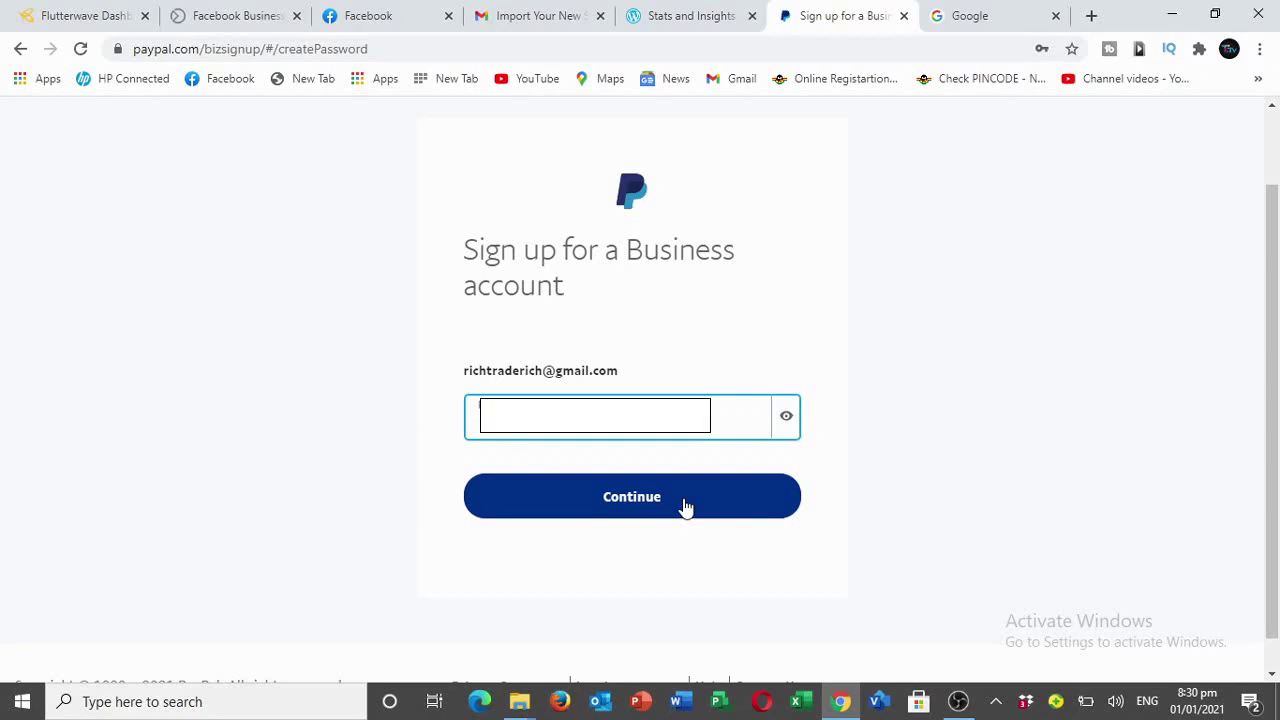
- Reveal the password to check it, then submit it to reach the business details page
left_click(788, 417)
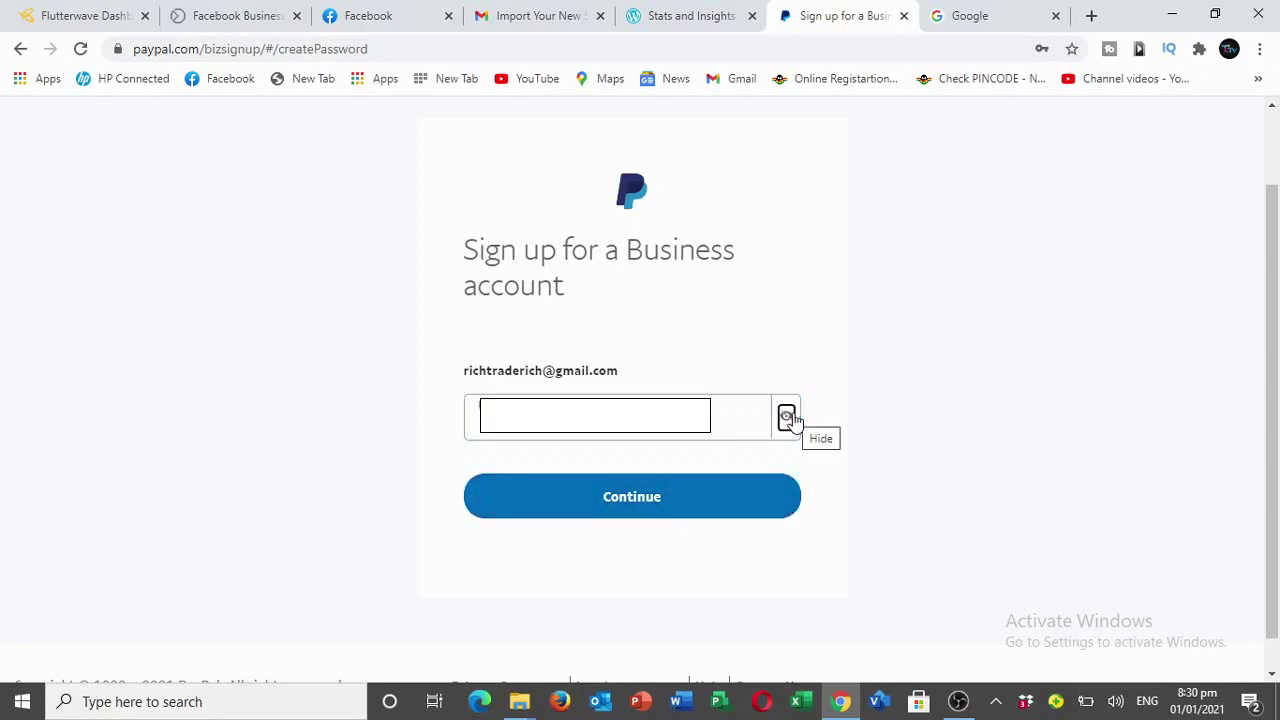
left_click(689, 505)
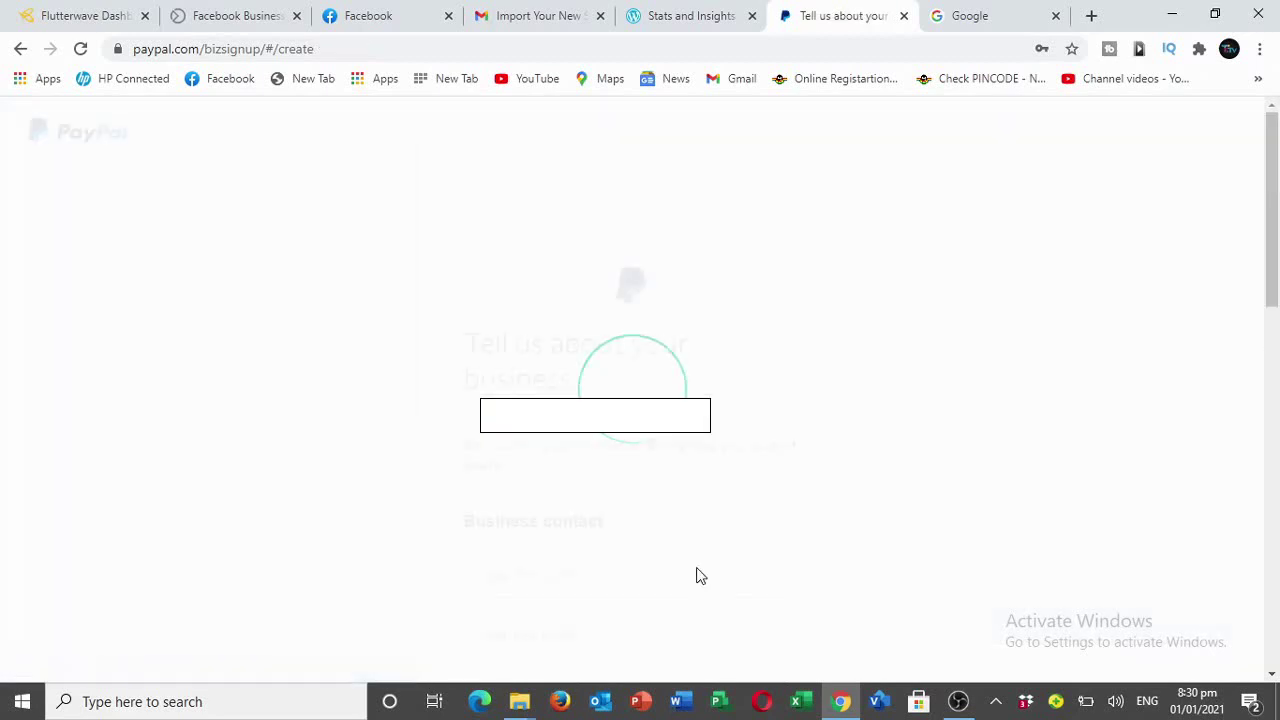
scroll(549, 431, "down", 6)
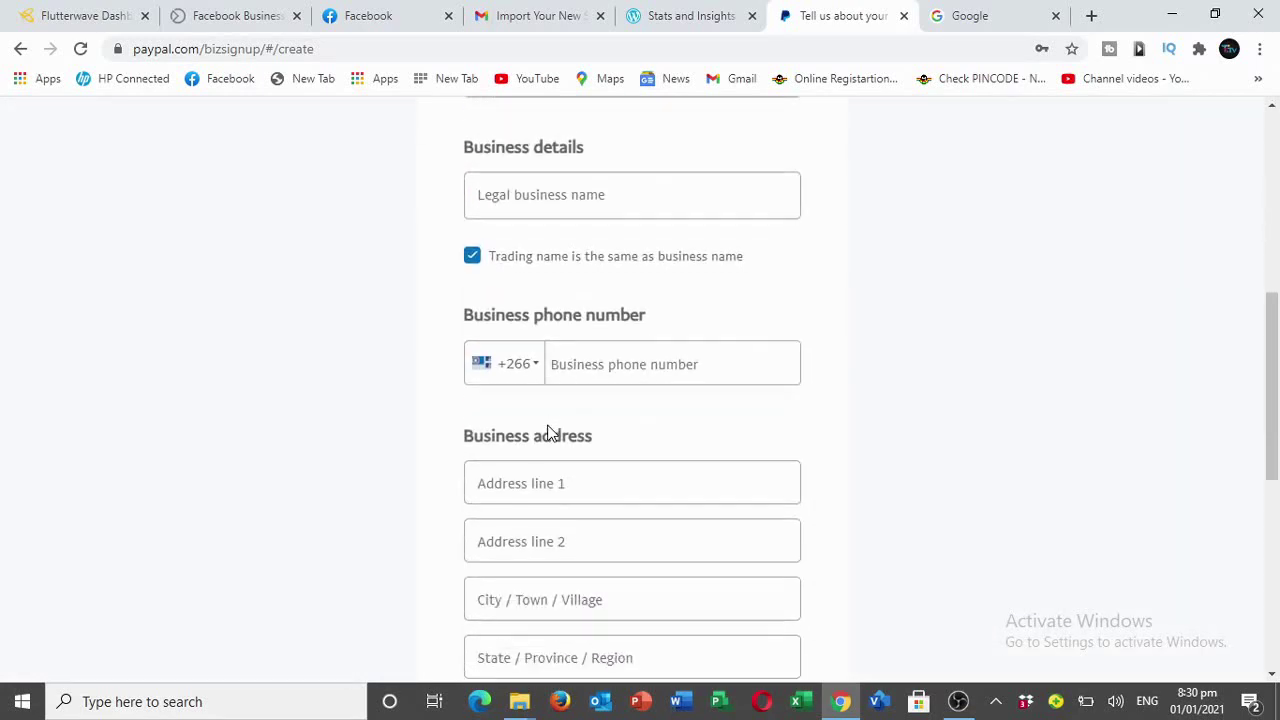
scroll(549, 431, "down", 2)
scroll(549, 430, "up", 6)
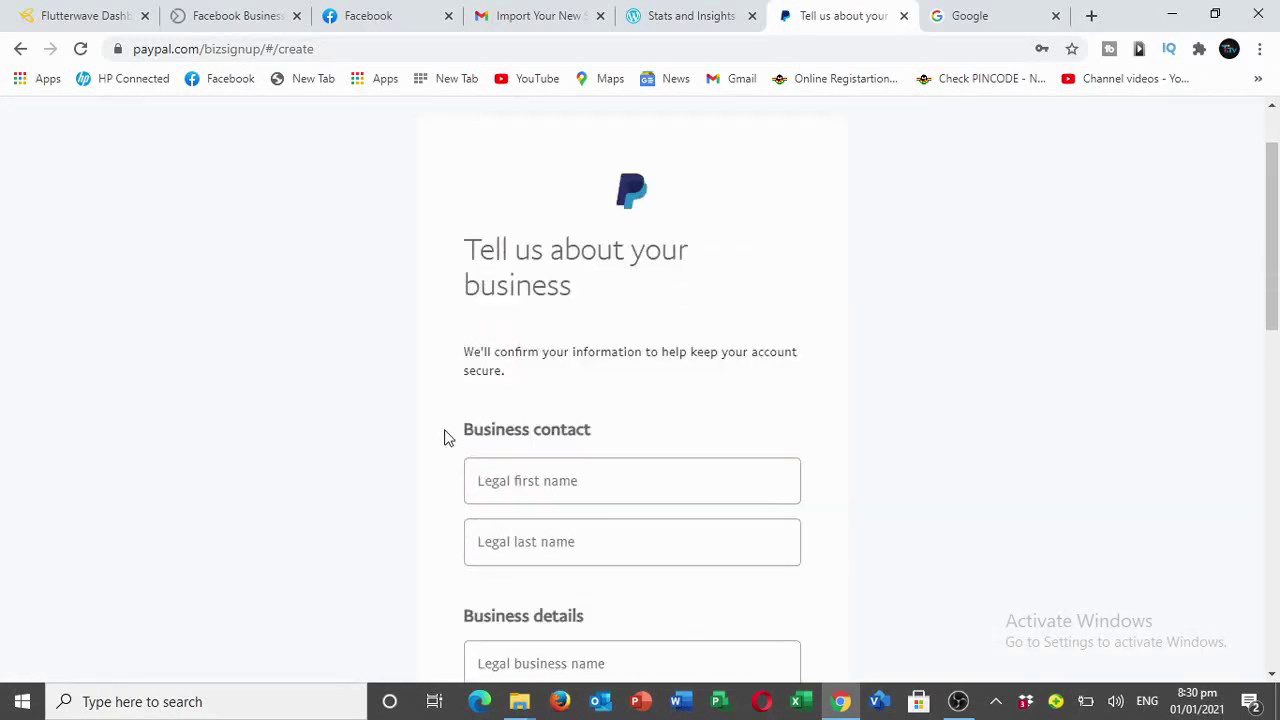
scroll(637, 257, "down", 2)
scroll(520, 289, "up", 1)
scroll(565, 310, "down", 1)
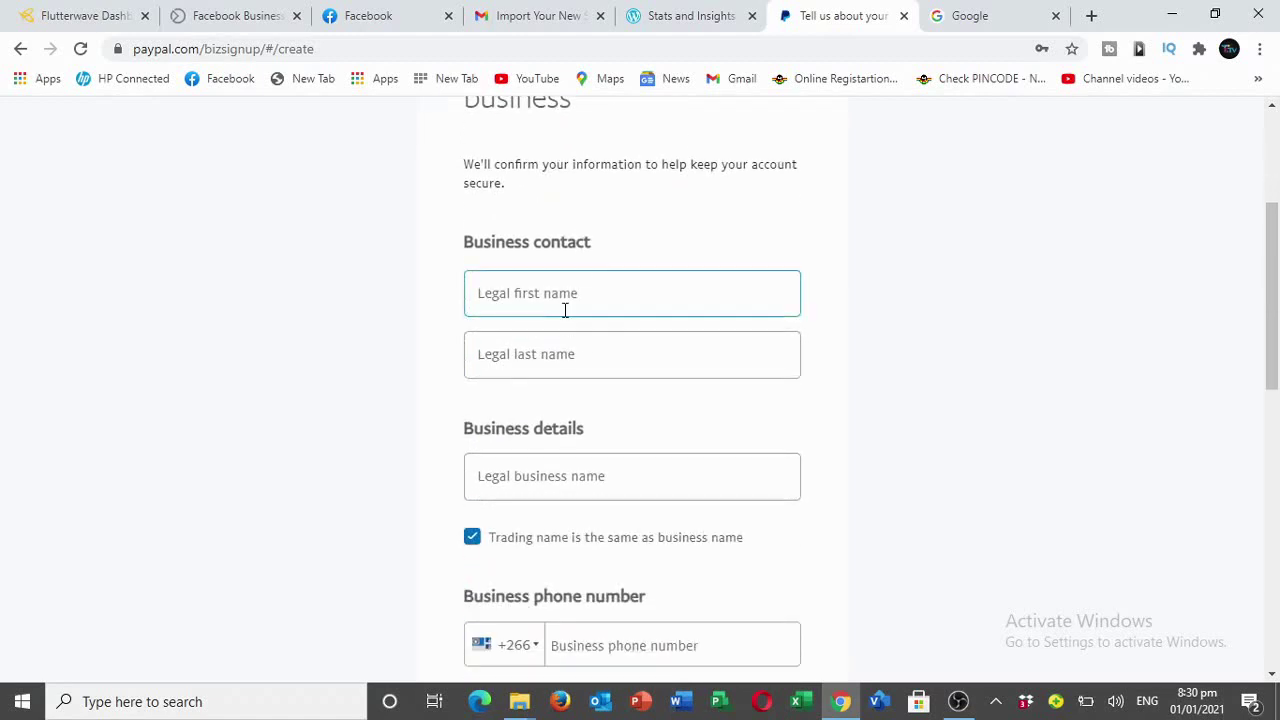
- Autofill the contact name fields and set the legal business name to Rich Solutions
left_click(546, 314)
left_click(551, 349)
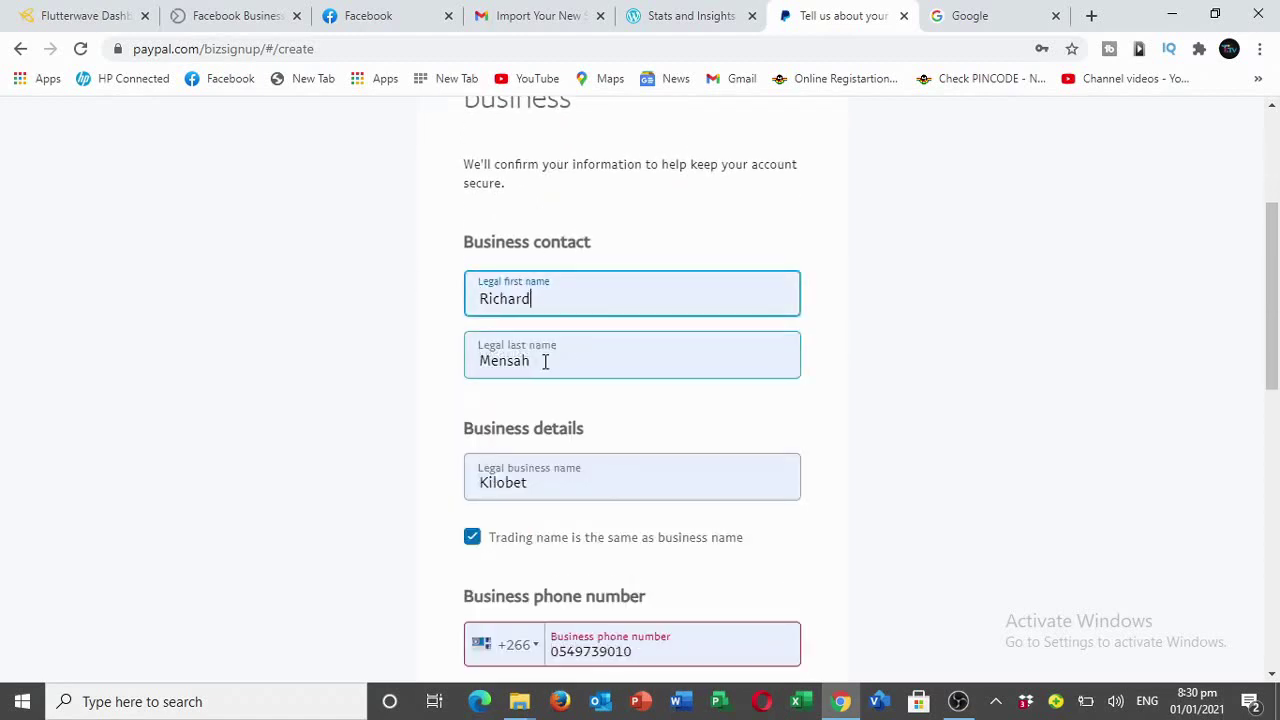
left_click(548, 360)
scroll(269, 329, "down", 1)
left_click(540, 395)
left_click_drag(549, 380, 432, 400)
type("R")
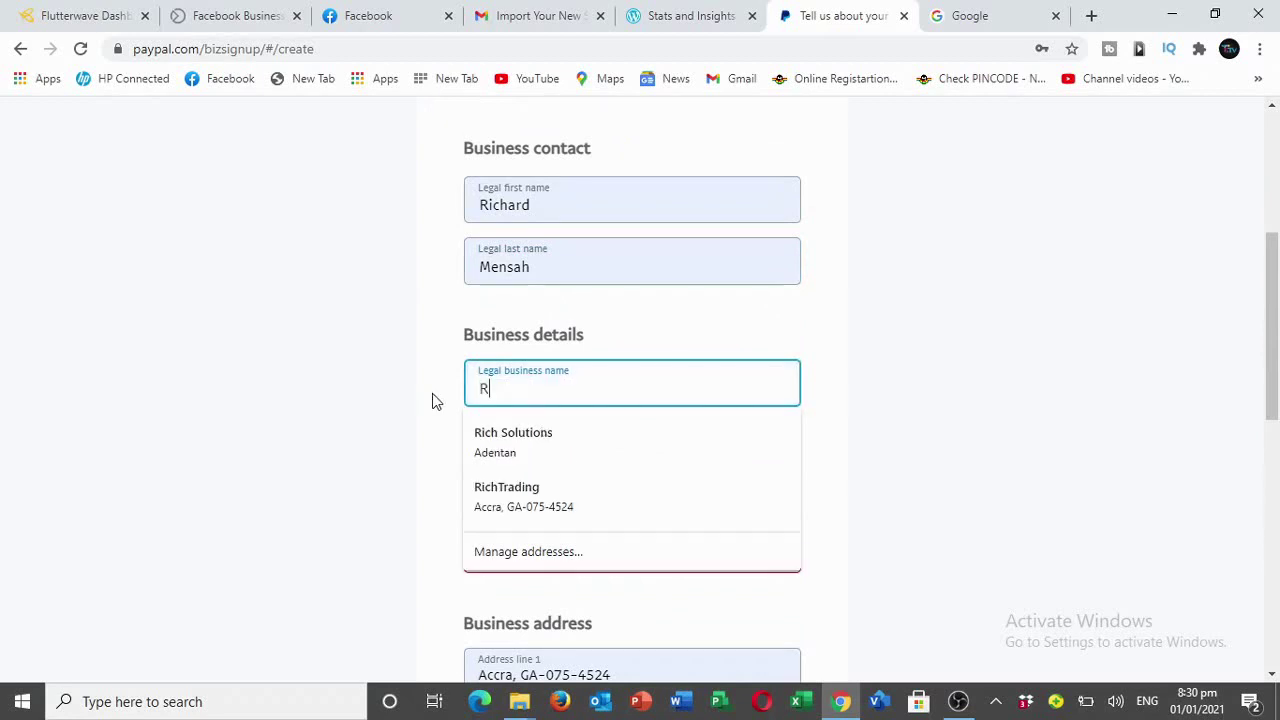
type("ich Solutions")
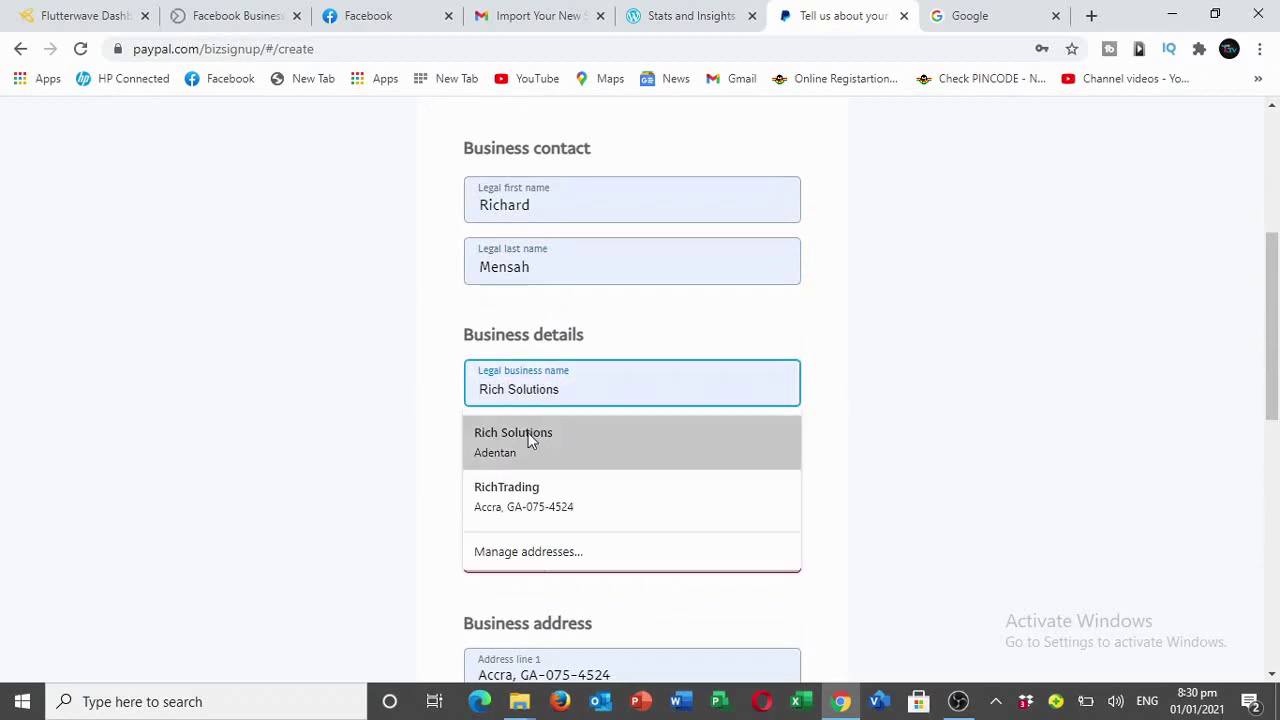
left_click(528, 437)
- Set the phone country code to Ghana (+233) and change the number's last digit to 0
scroll(911, 336, "down", 2)
left_click(508, 363)
scroll(546, 465, "up", 5)
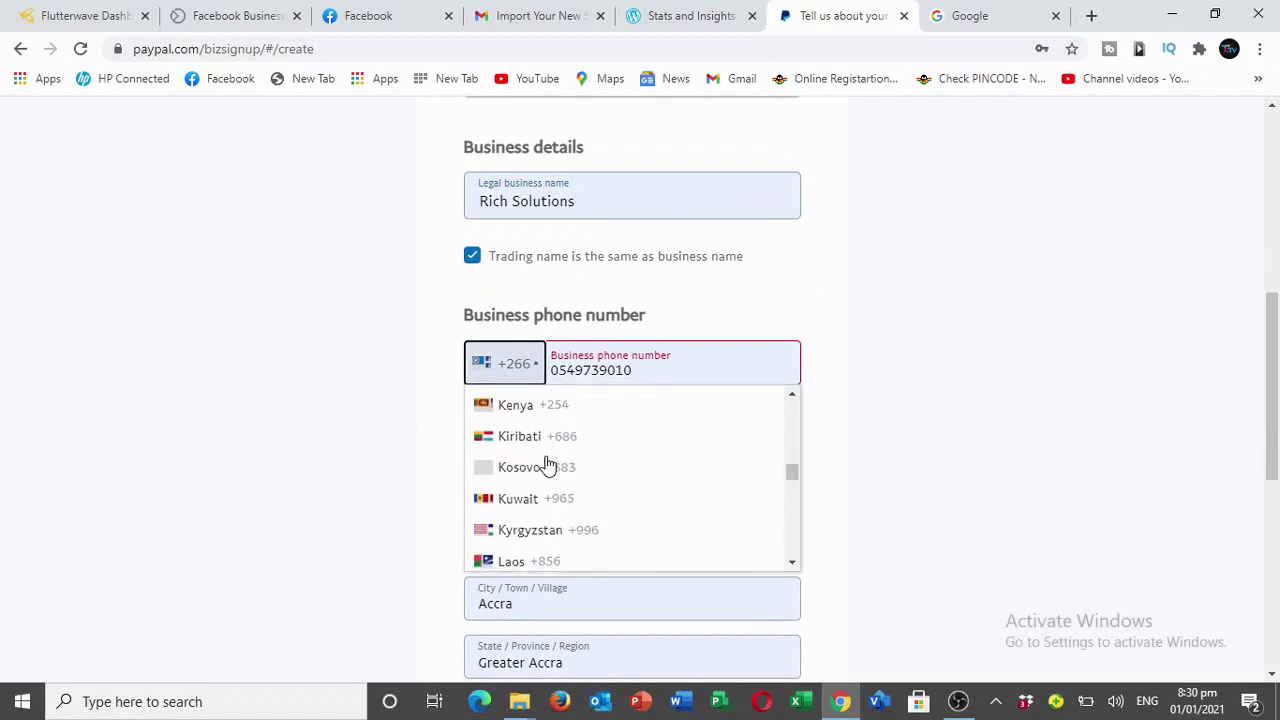
scroll(541, 470, "up", 6)
left_click(537, 412)
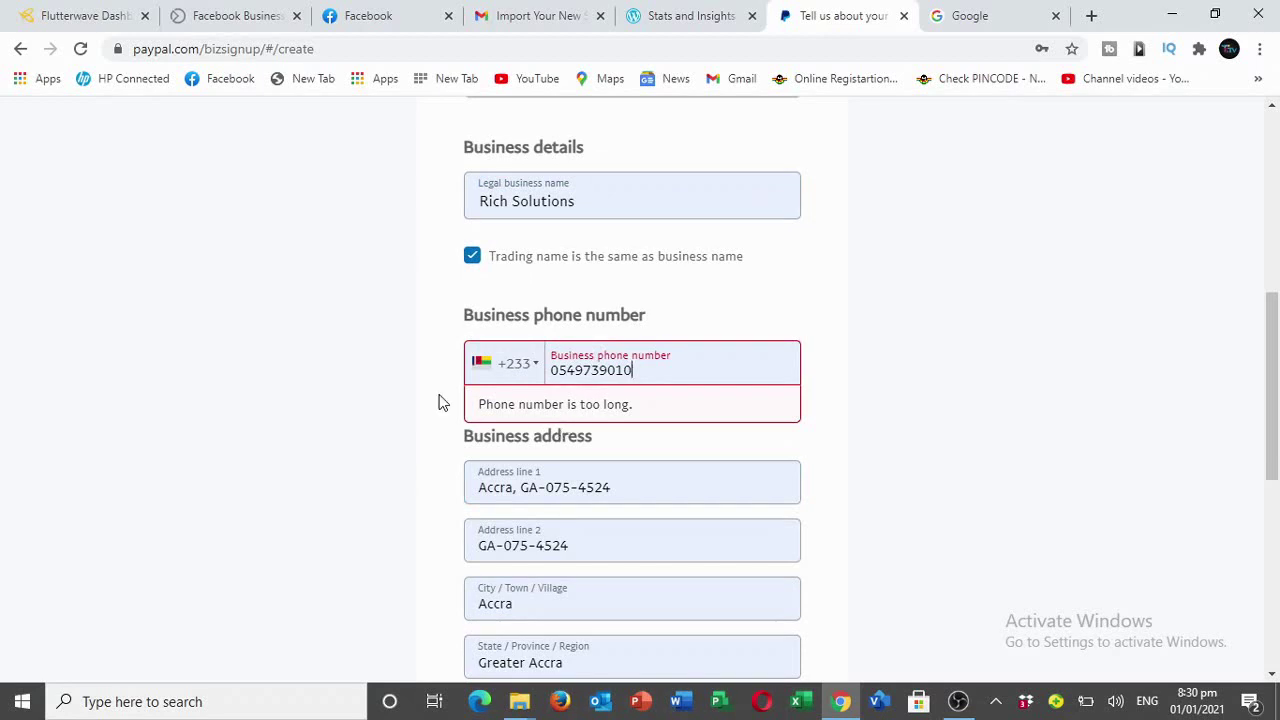
left_click(565, 372)
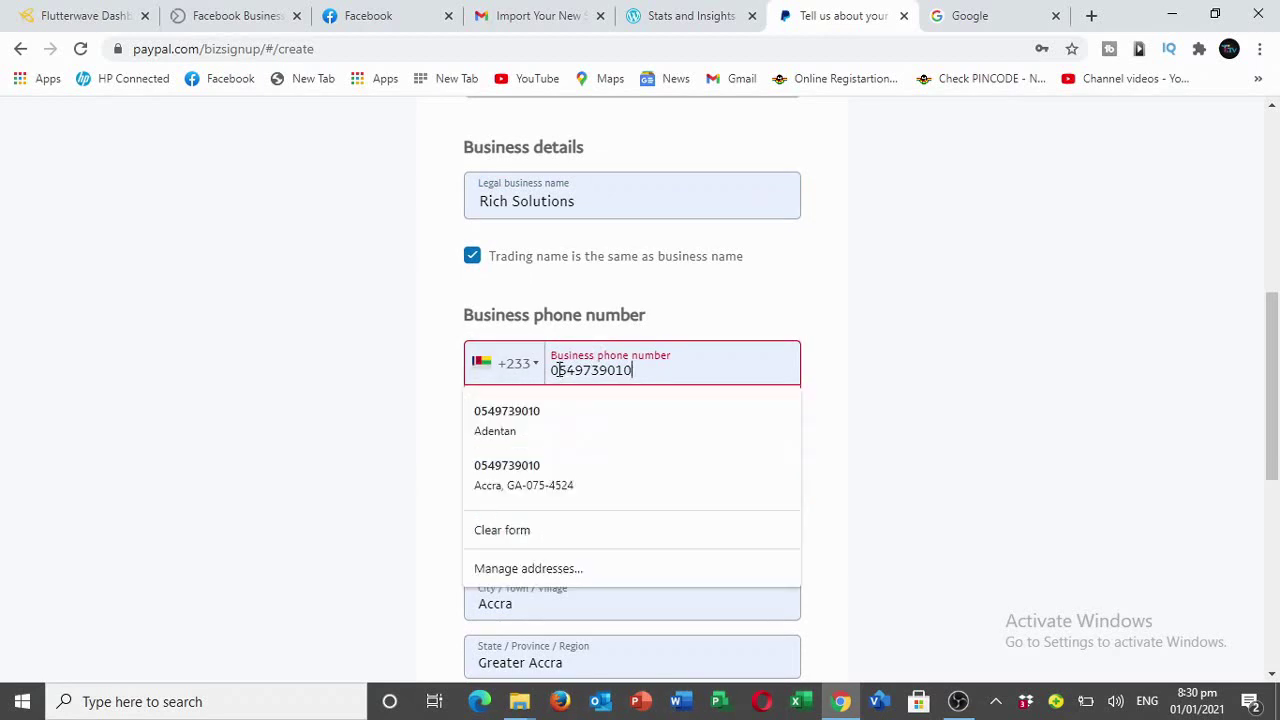
key("BackSpace")
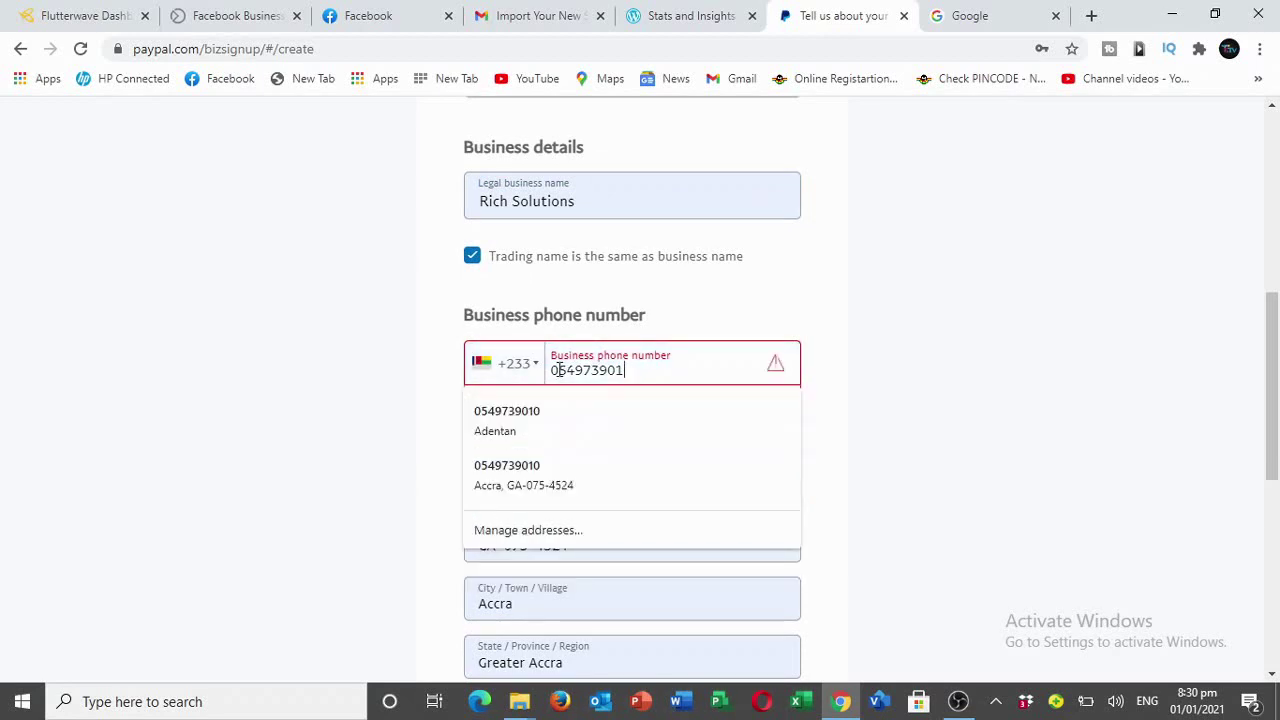
type("0")
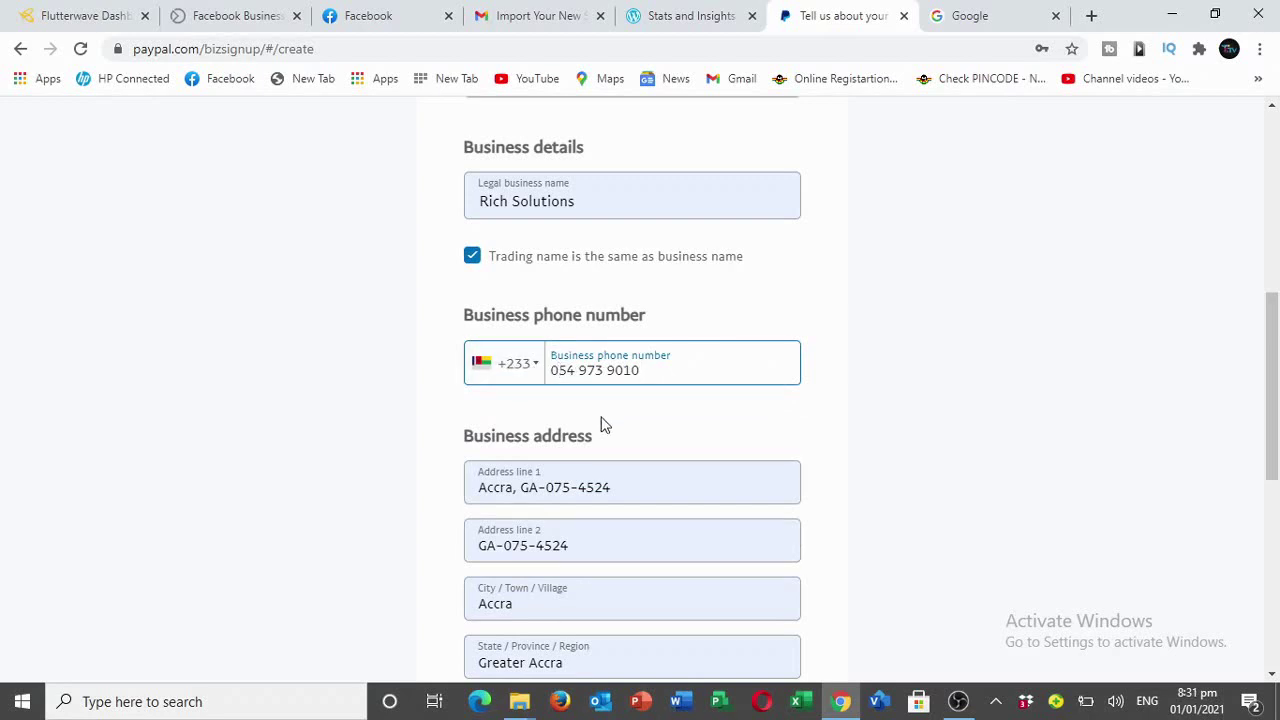
- Keep US Dollar as the primary currency
scroll(612, 436, "down", 3)
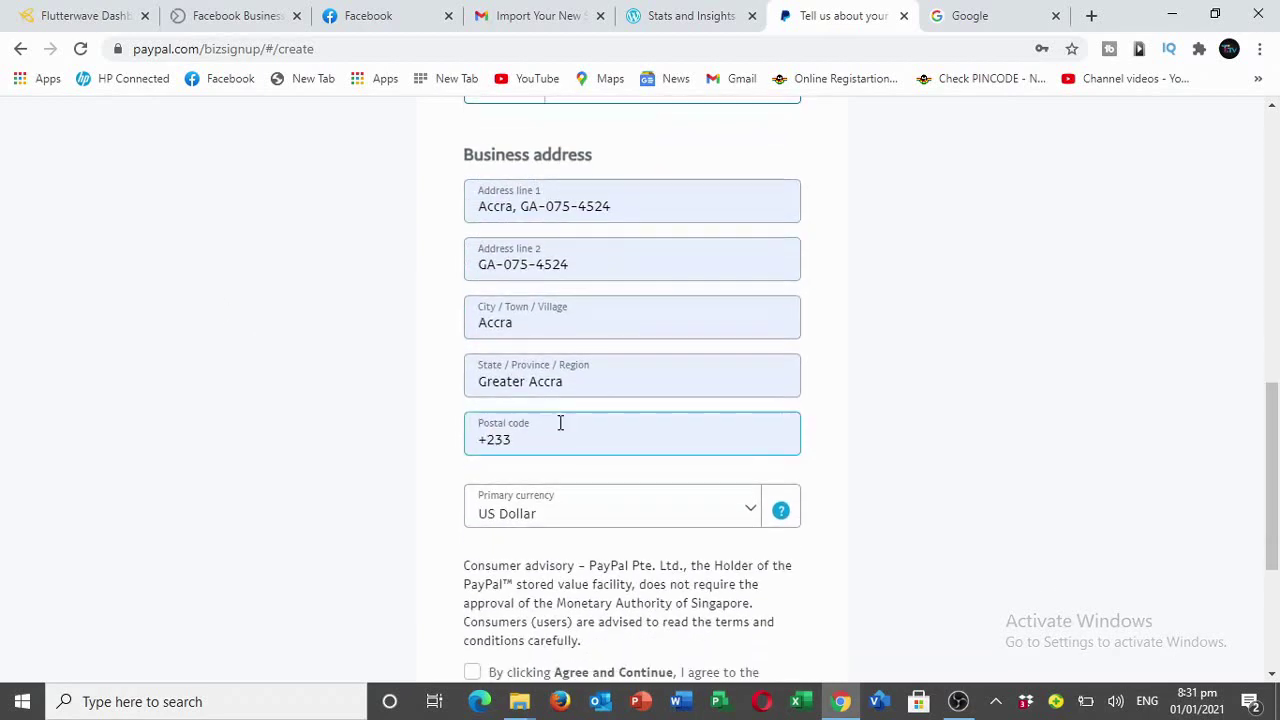
scroll(556, 346, "up", 1)
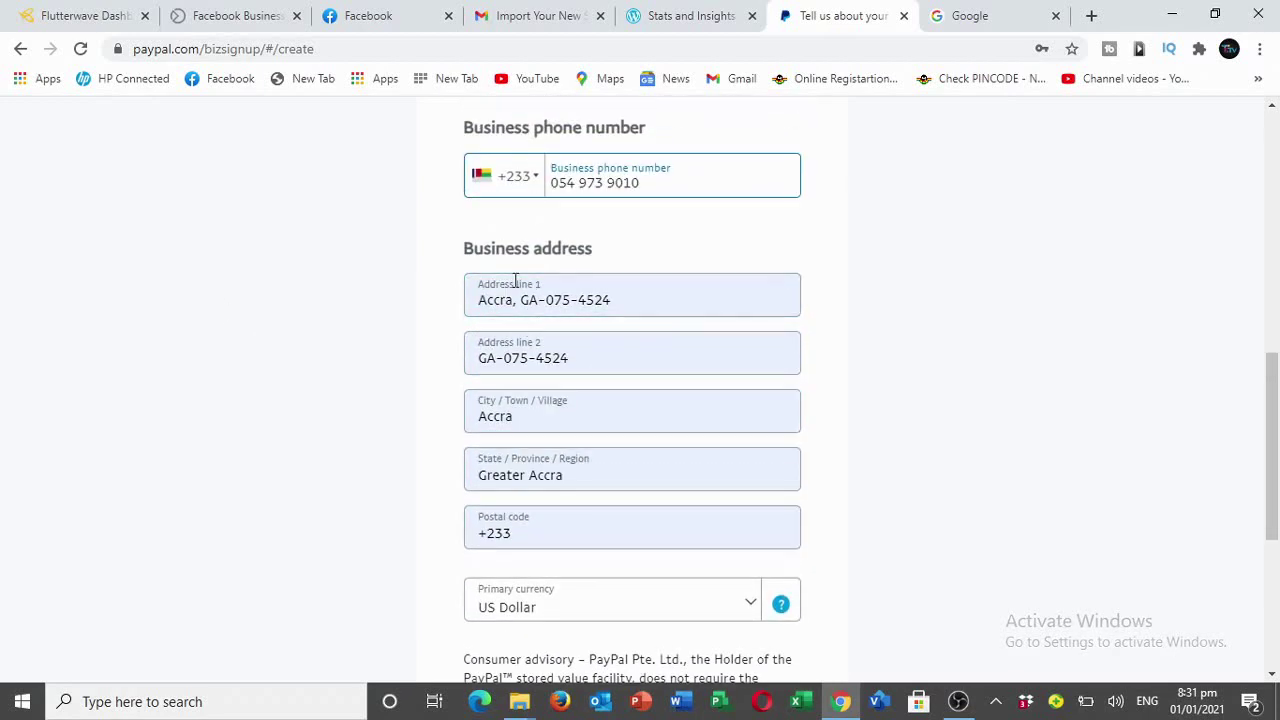
scroll(686, 334, "down", 3)
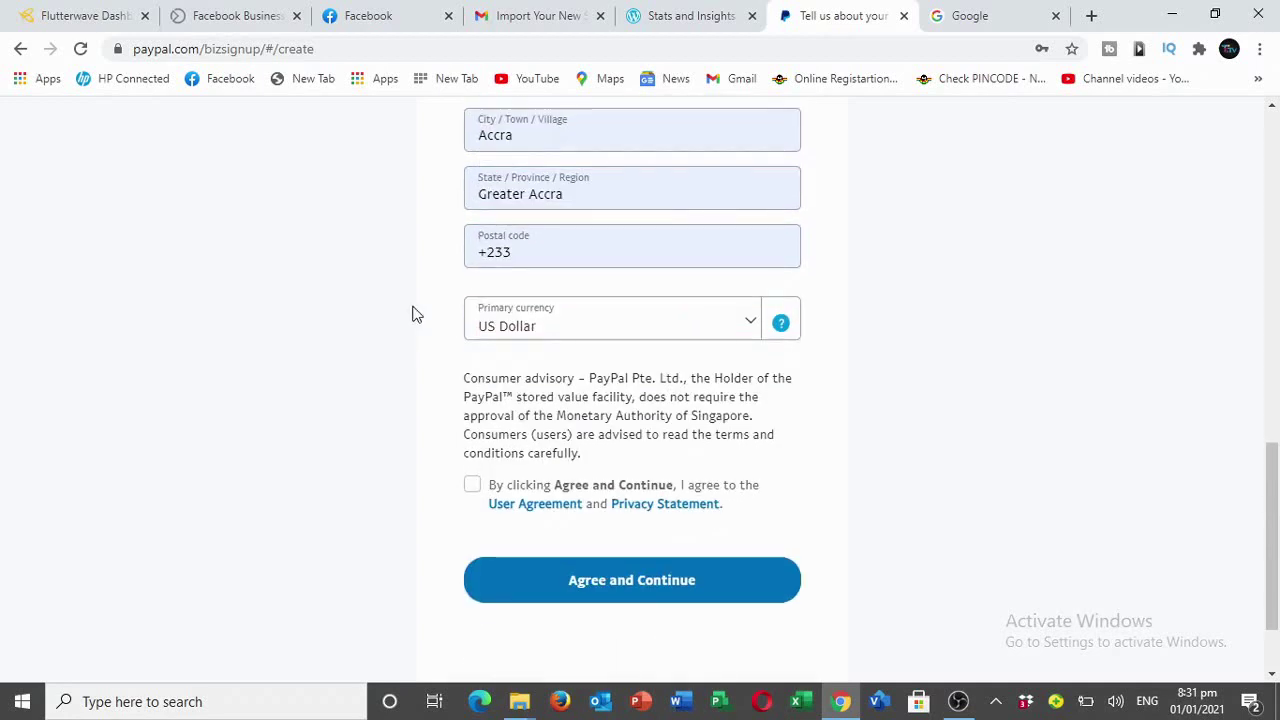
left_click(748, 323)
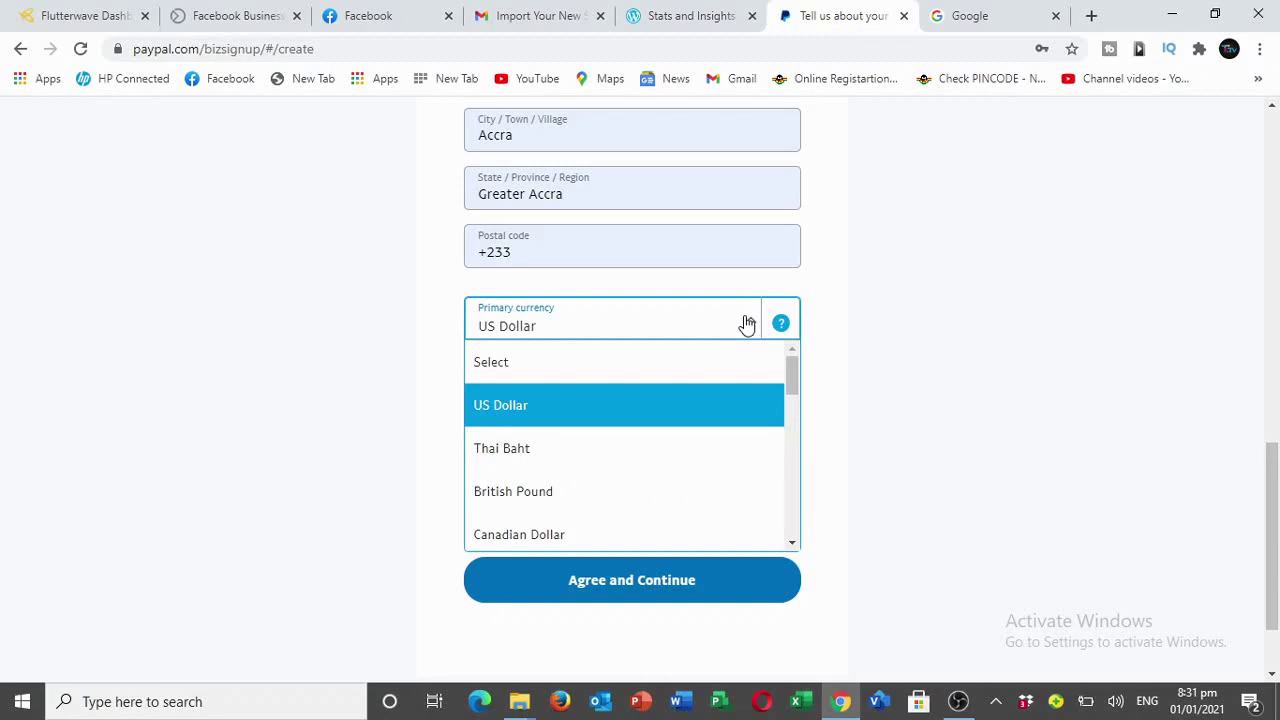
left_click(500, 400)
- Accept the User Agreement and Privacy Statement and submit the business details
scroll(374, 420, "down", 1)
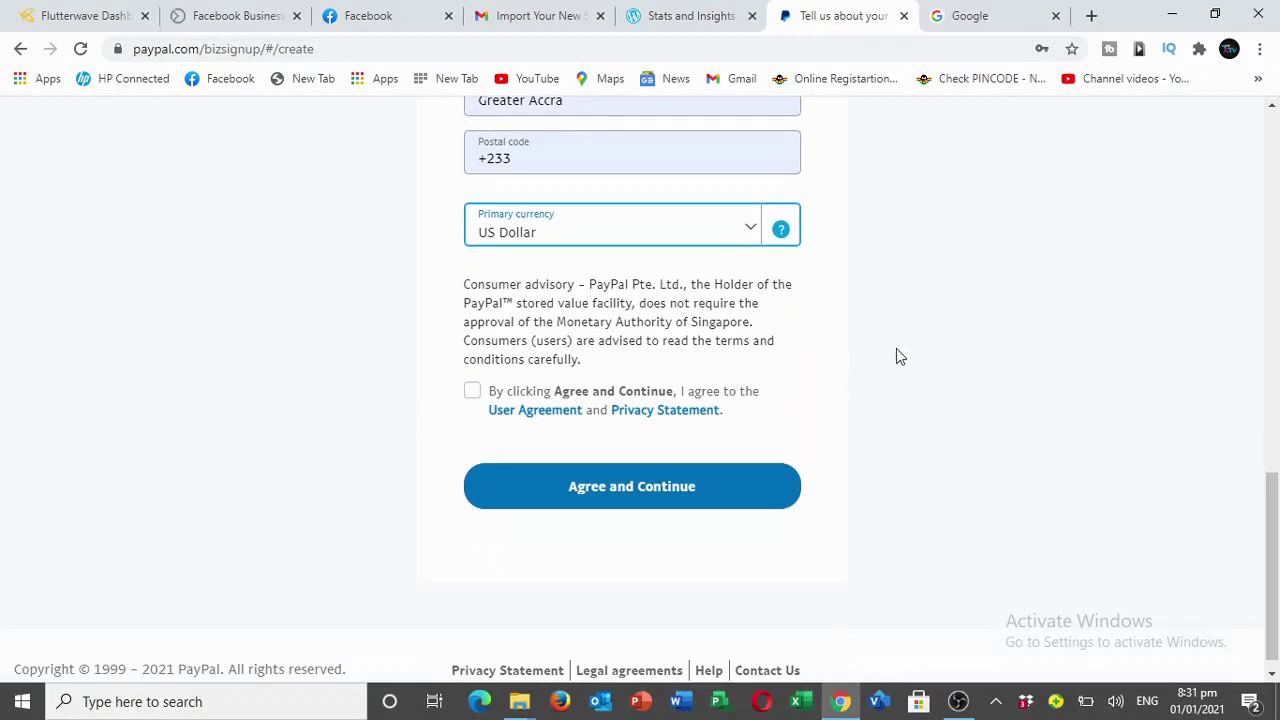
left_click(472, 389)
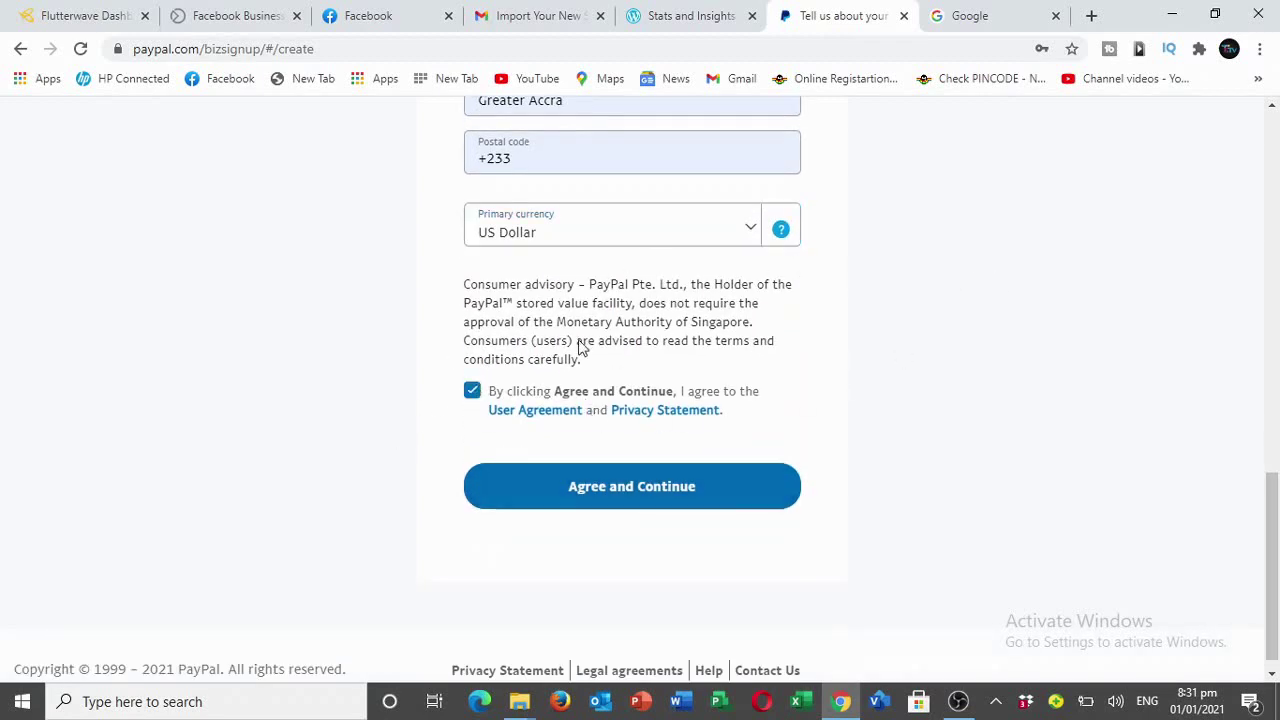
scroll(626, 337, "up", 1)
scroll(629, 331, "down", 1)
scroll(629, 326, "up", 8)
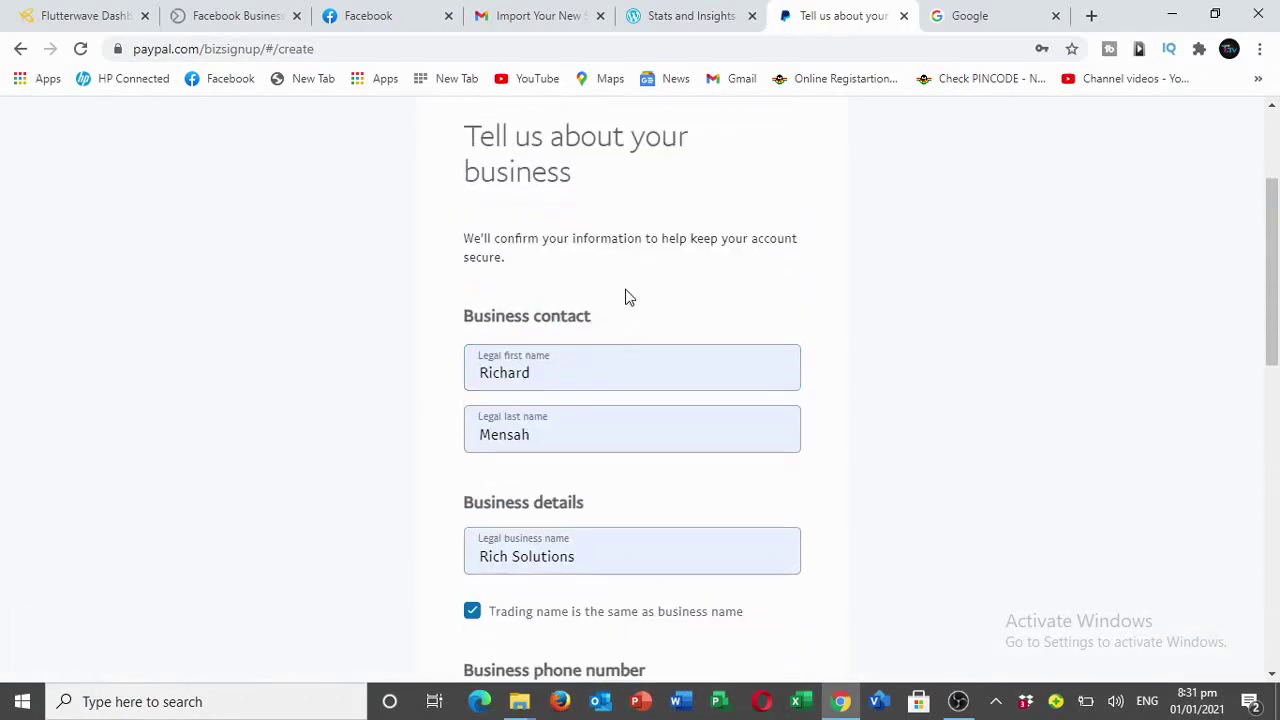
scroll(627, 297, "down", 8)
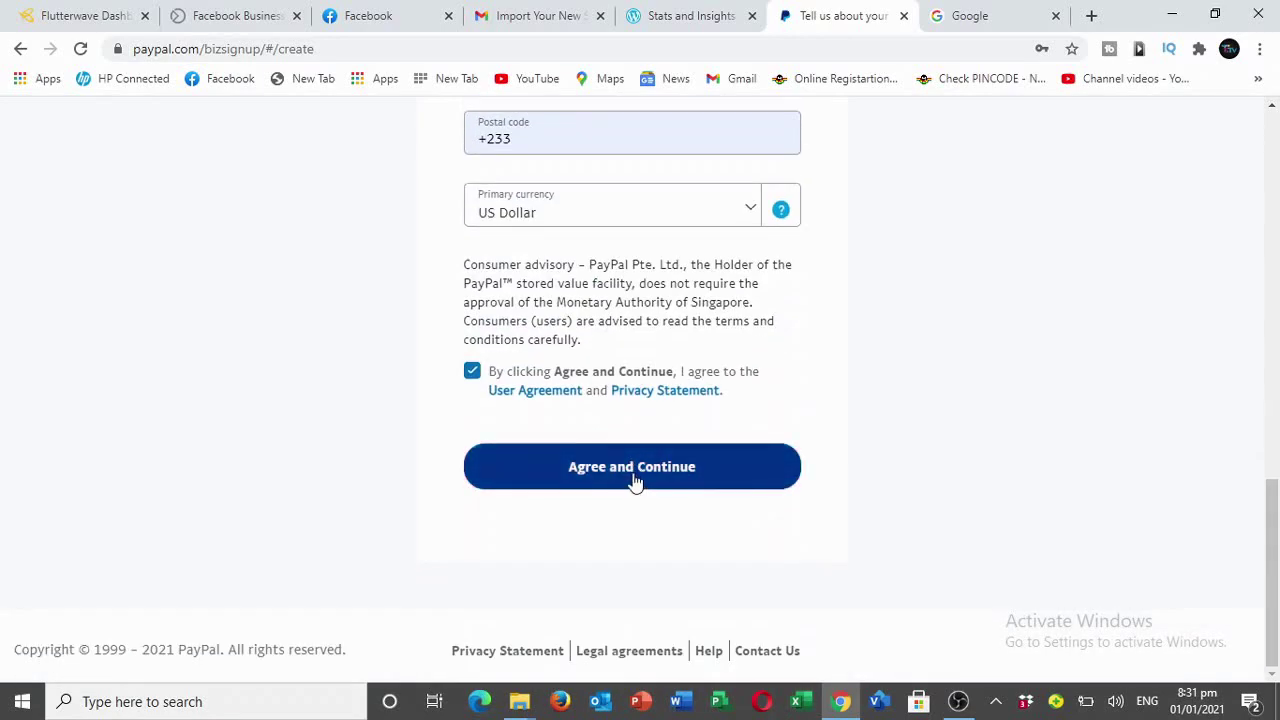
left_click(634, 478)
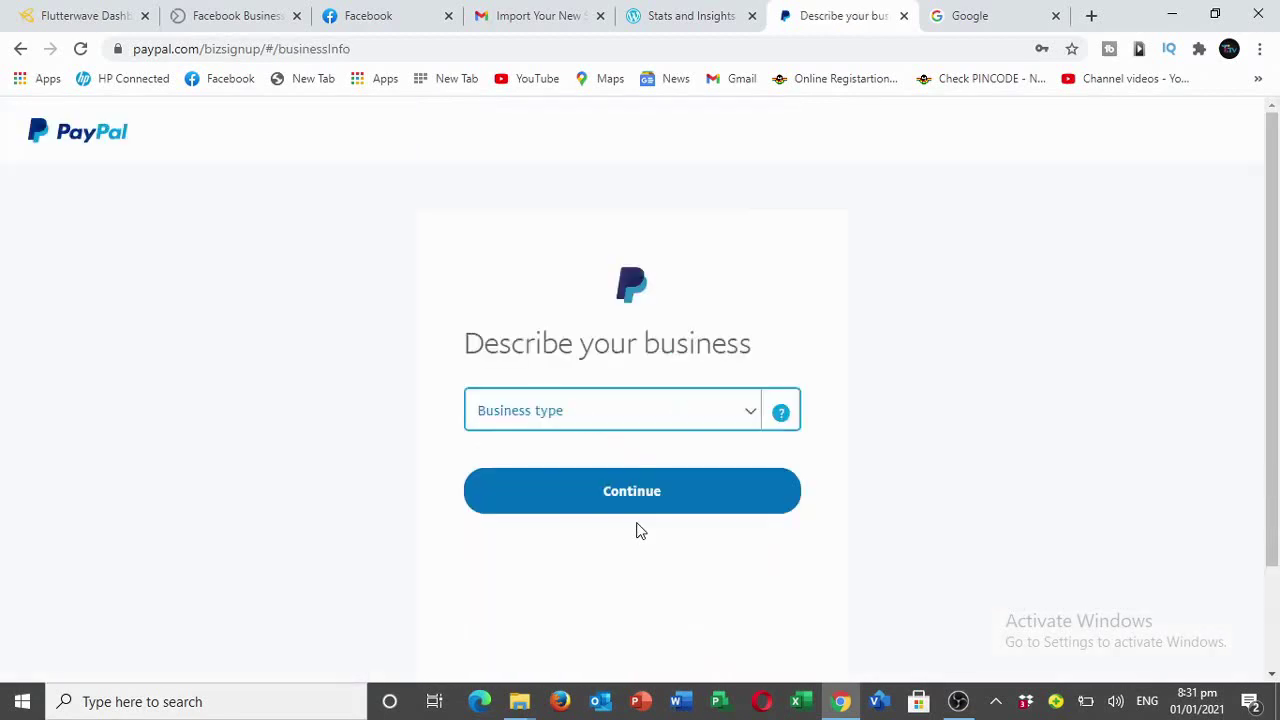
- Choose Individual/Sole Proprietorship as the business type
scroll(567, 263, "up", 1)
left_click(756, 415)
scroll(611, 449, "down", 3)
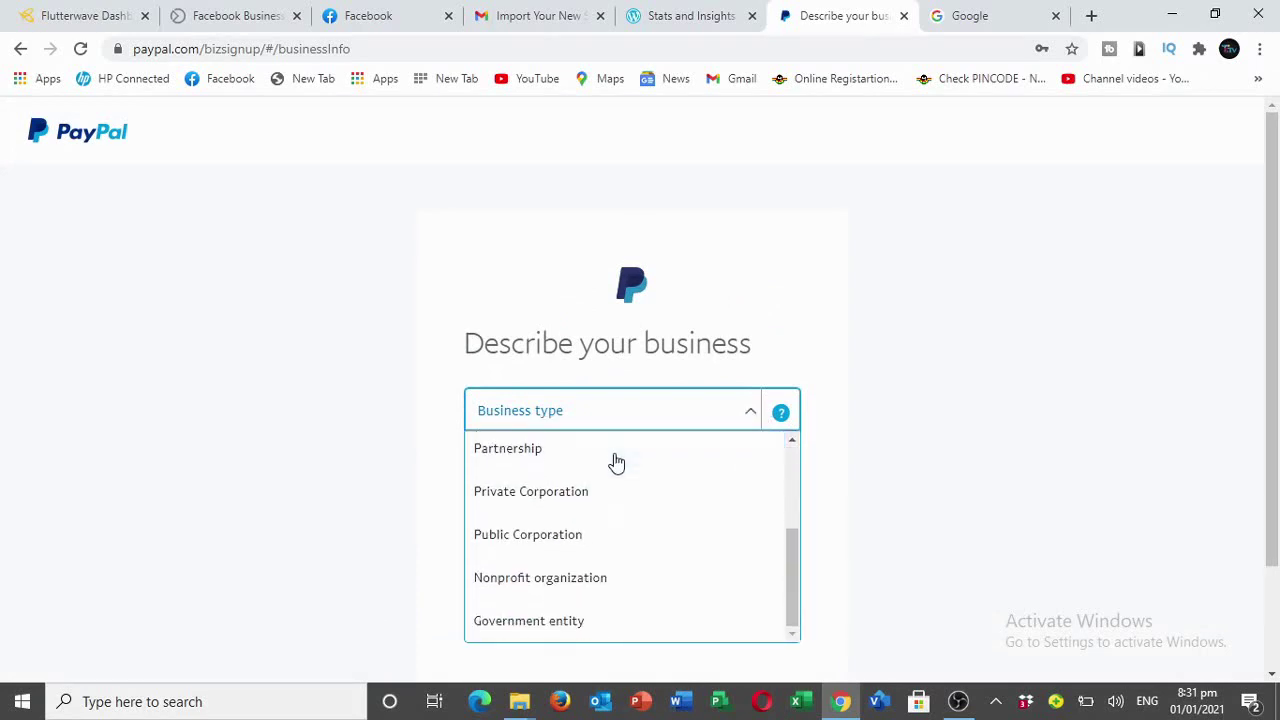
scroll(611, 449, "up", 3)
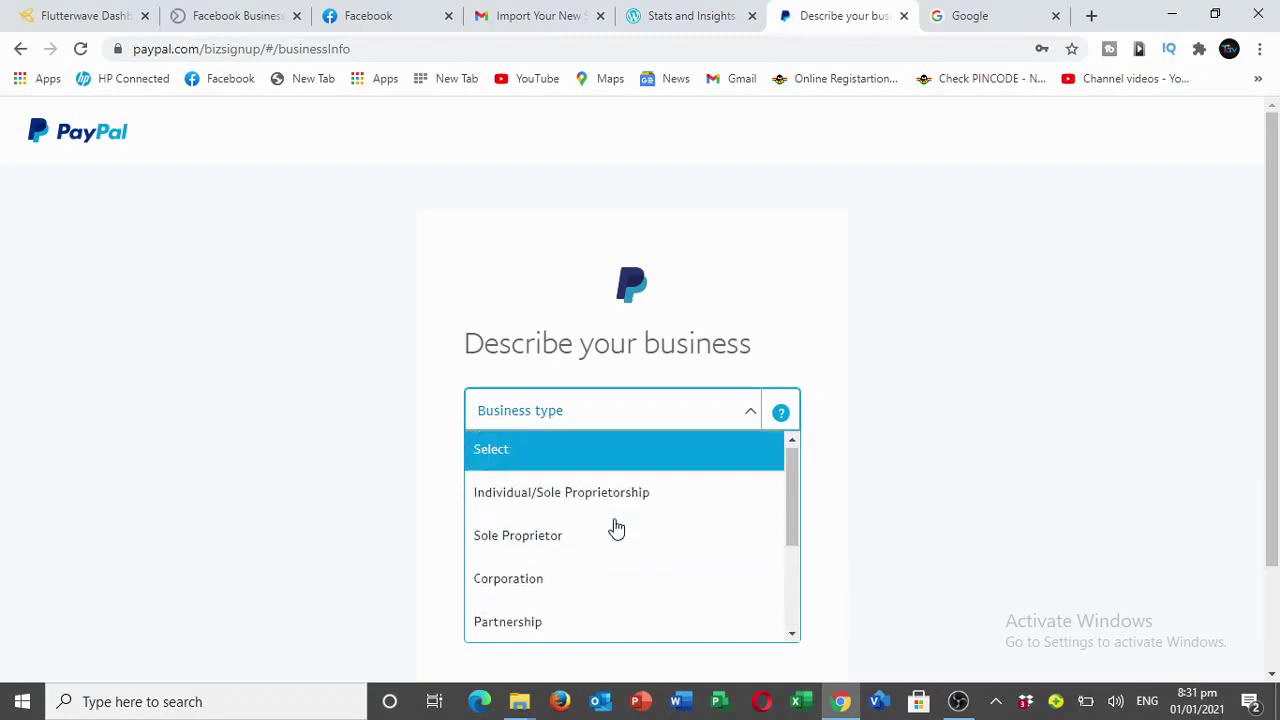
left_click(520, 500)
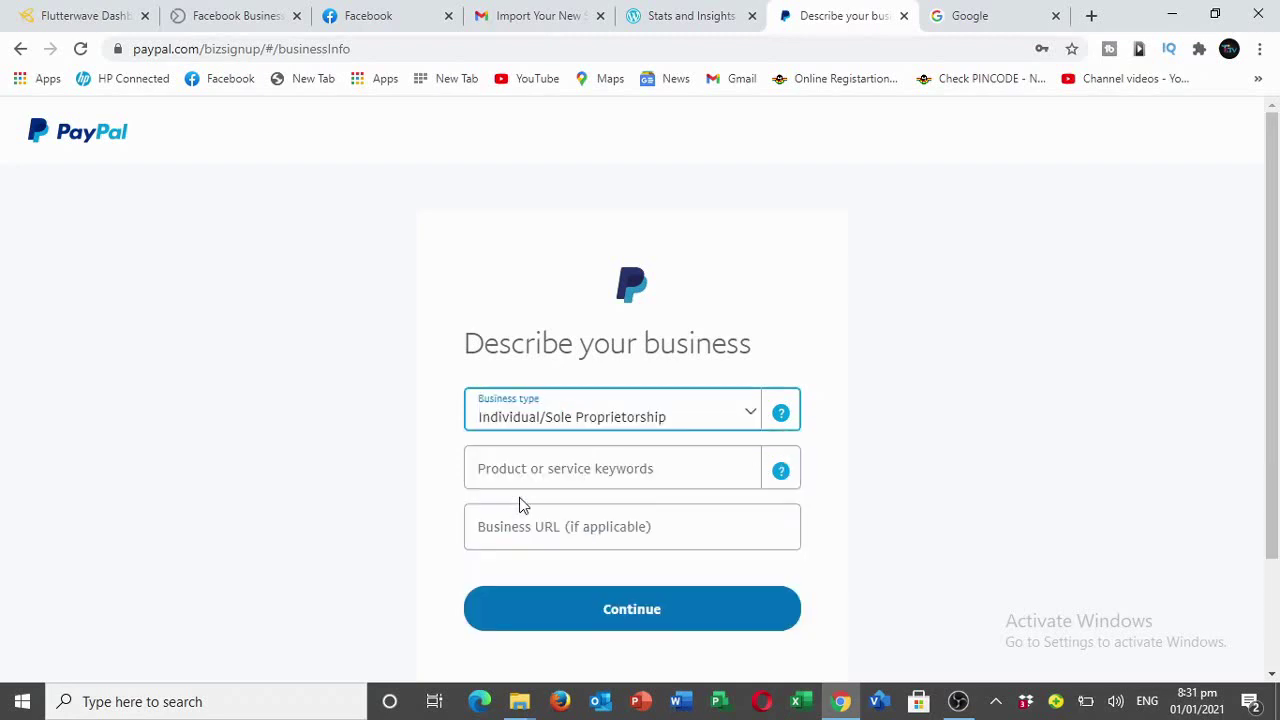
- Add Digital Goods Media-Books, Movies, Music as the product keyword and select the Business URL field
left_click(567, 465)
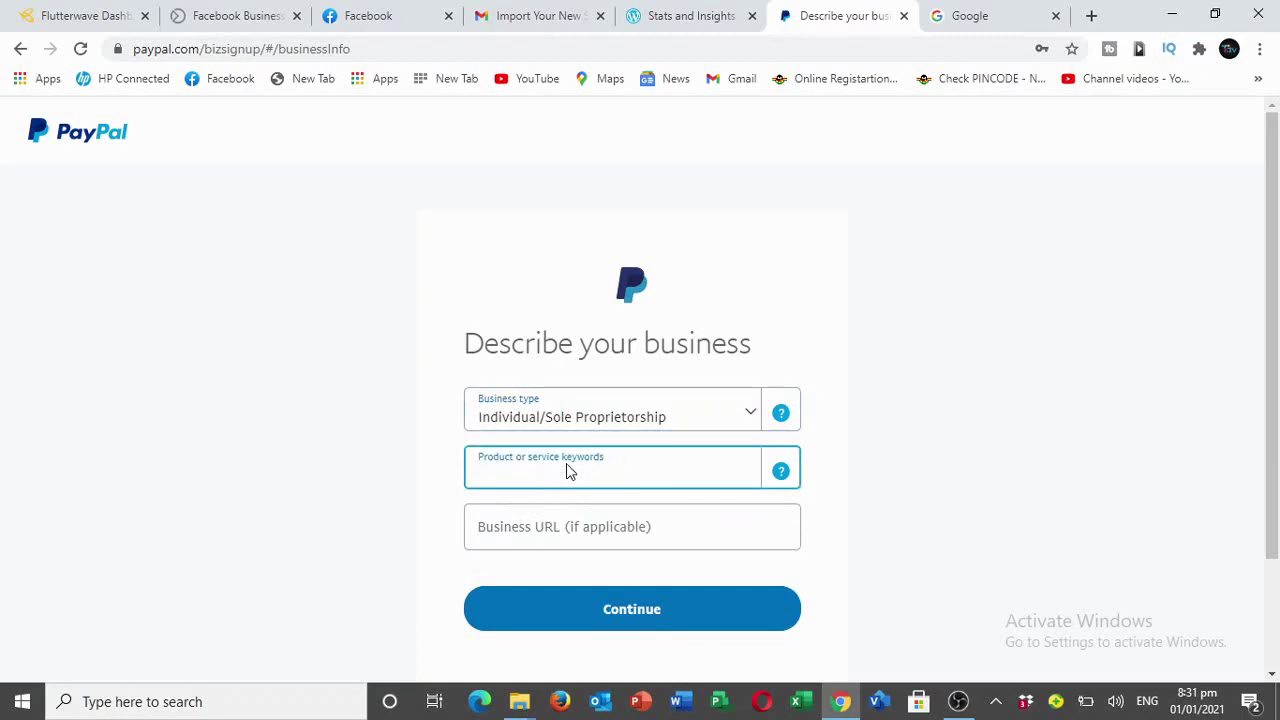
type("G")
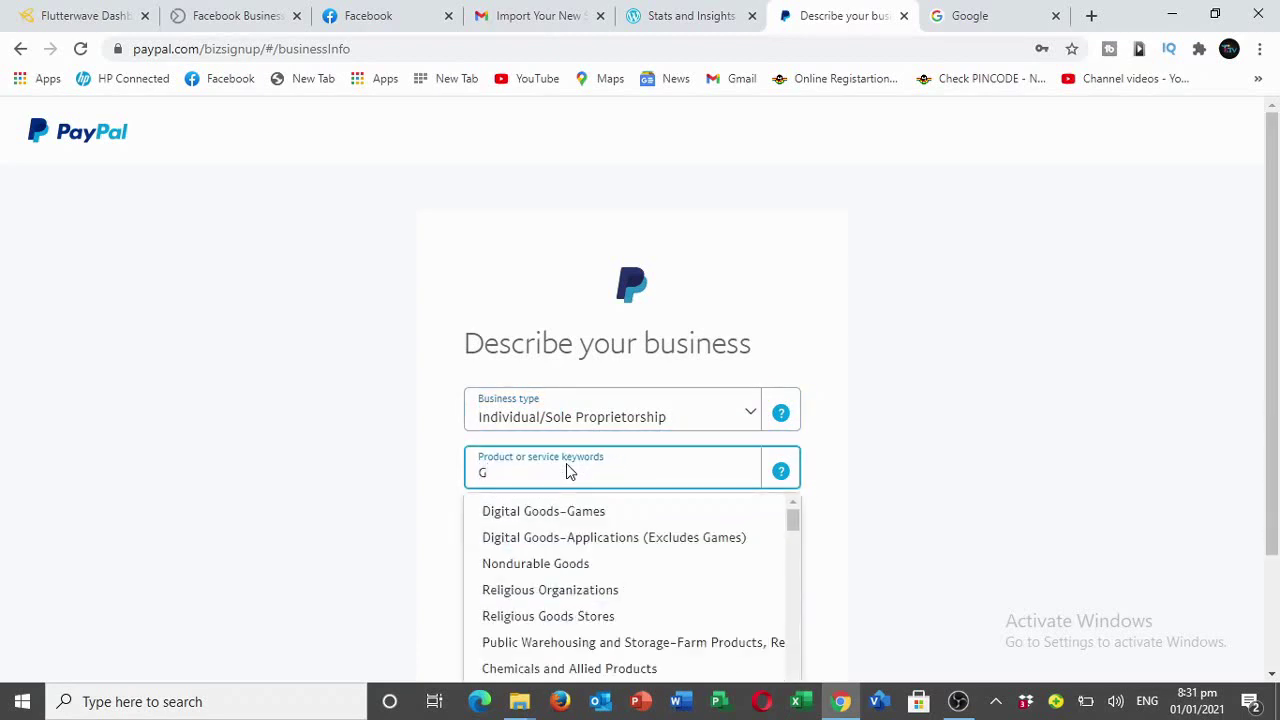
key("BackSpace")
type("D")
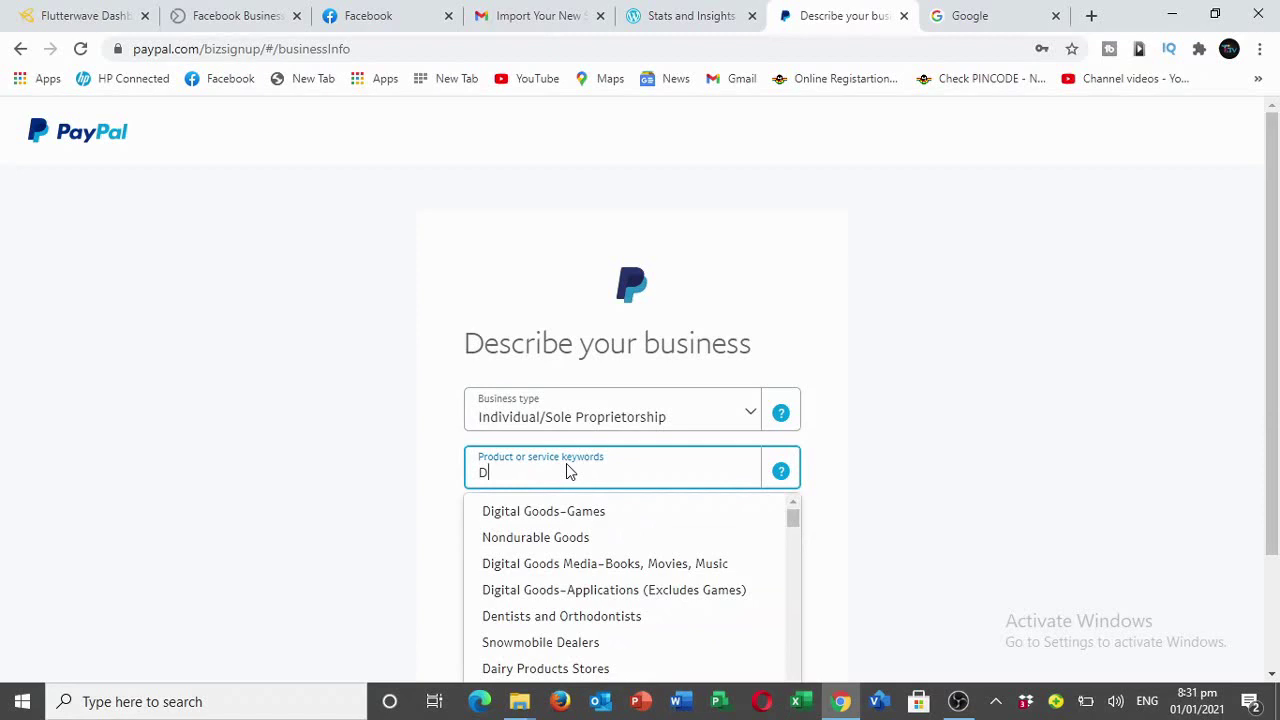
left_click(622, 562)
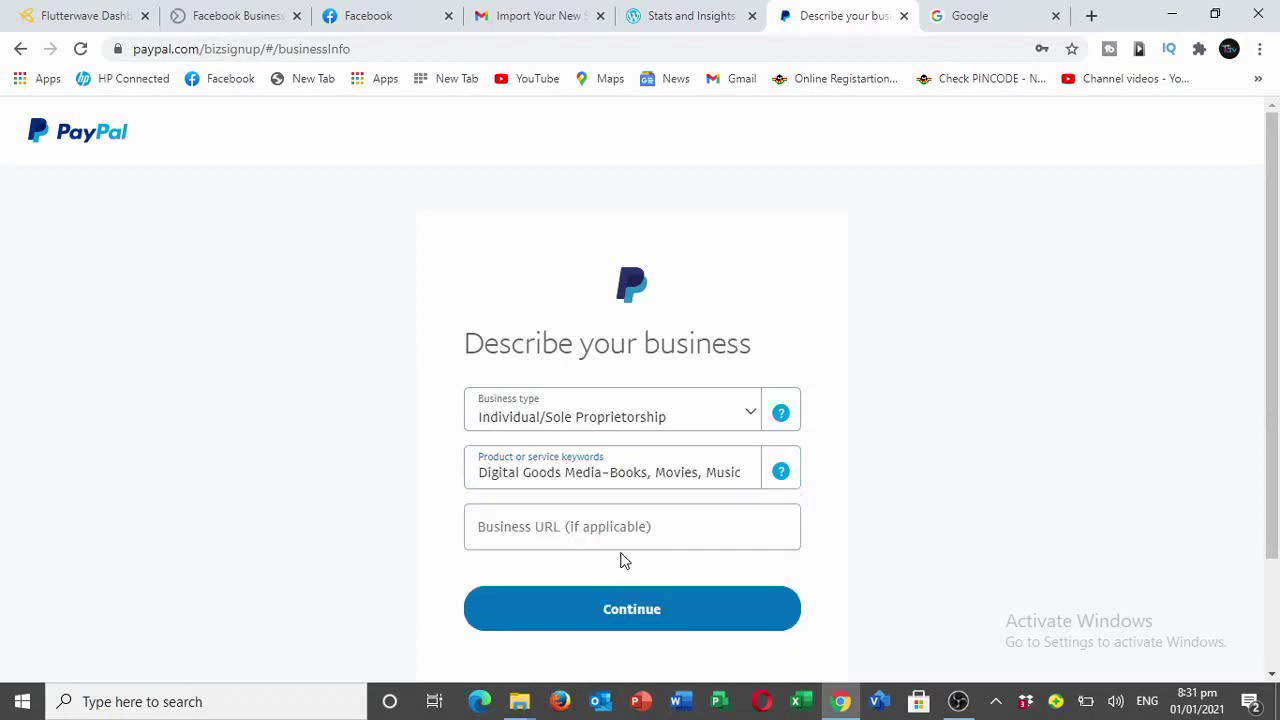
scroll(666, 563, "down", 2)
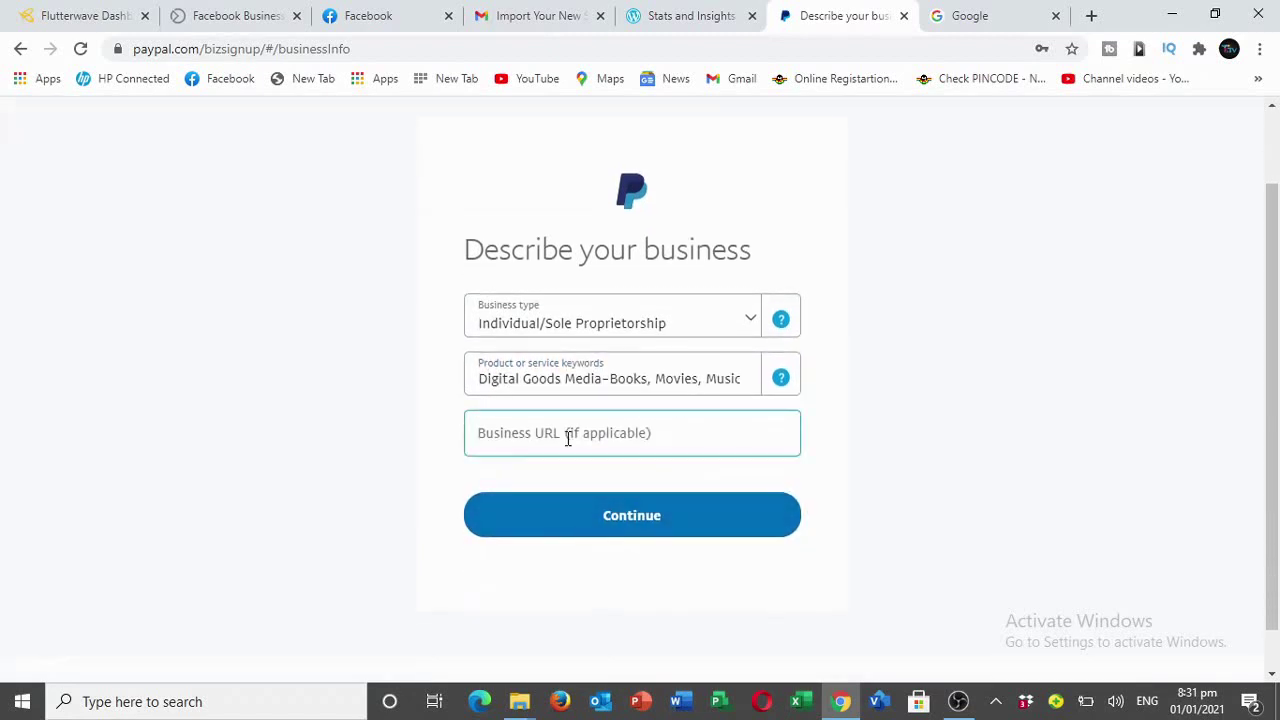
left_click(515, 431)
left_click(554, 433)
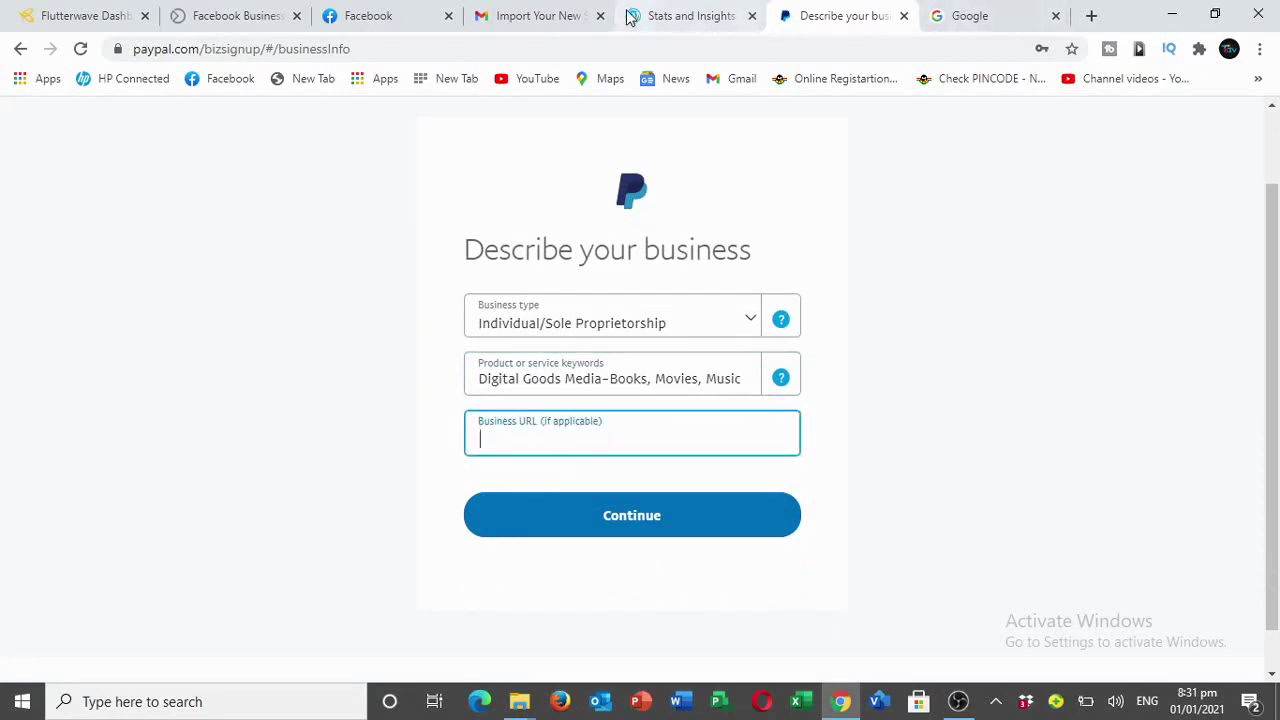
- Enter richisonline.finance.blog in a new tab, copy the address, and return to the PayPal tab
left_click(1089, 15)
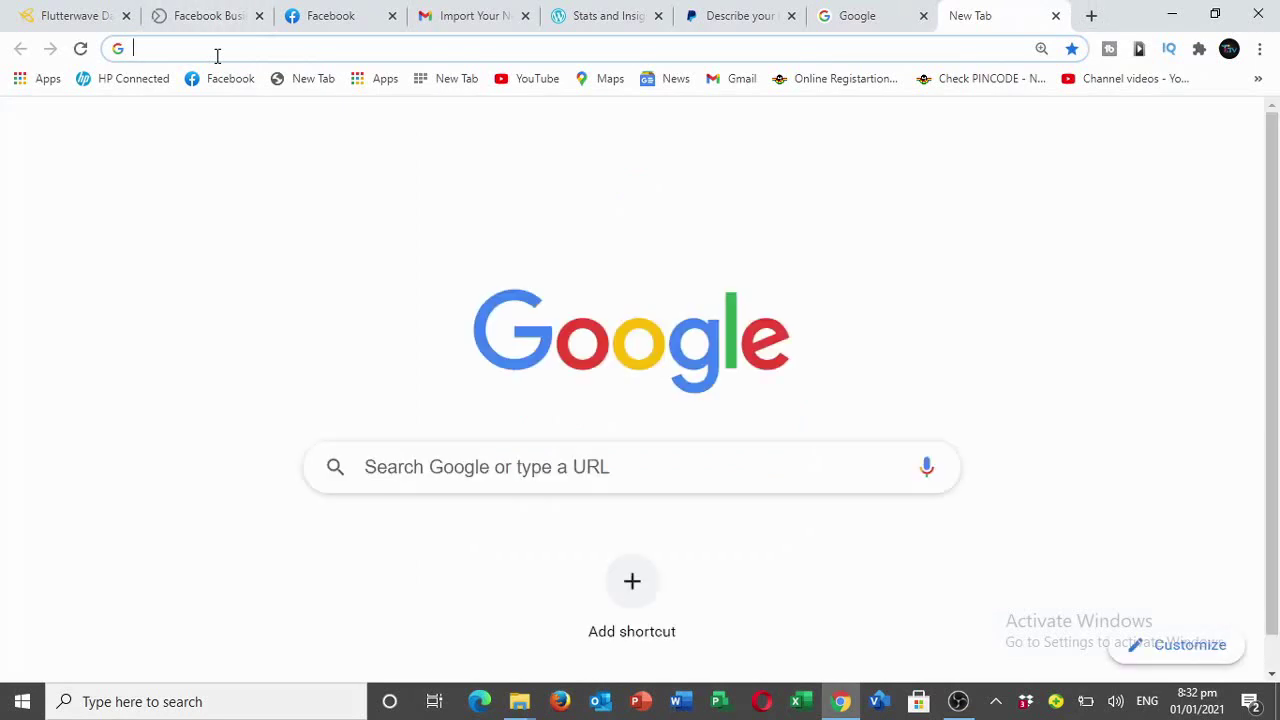
type("ri")
left_click(313, 40)
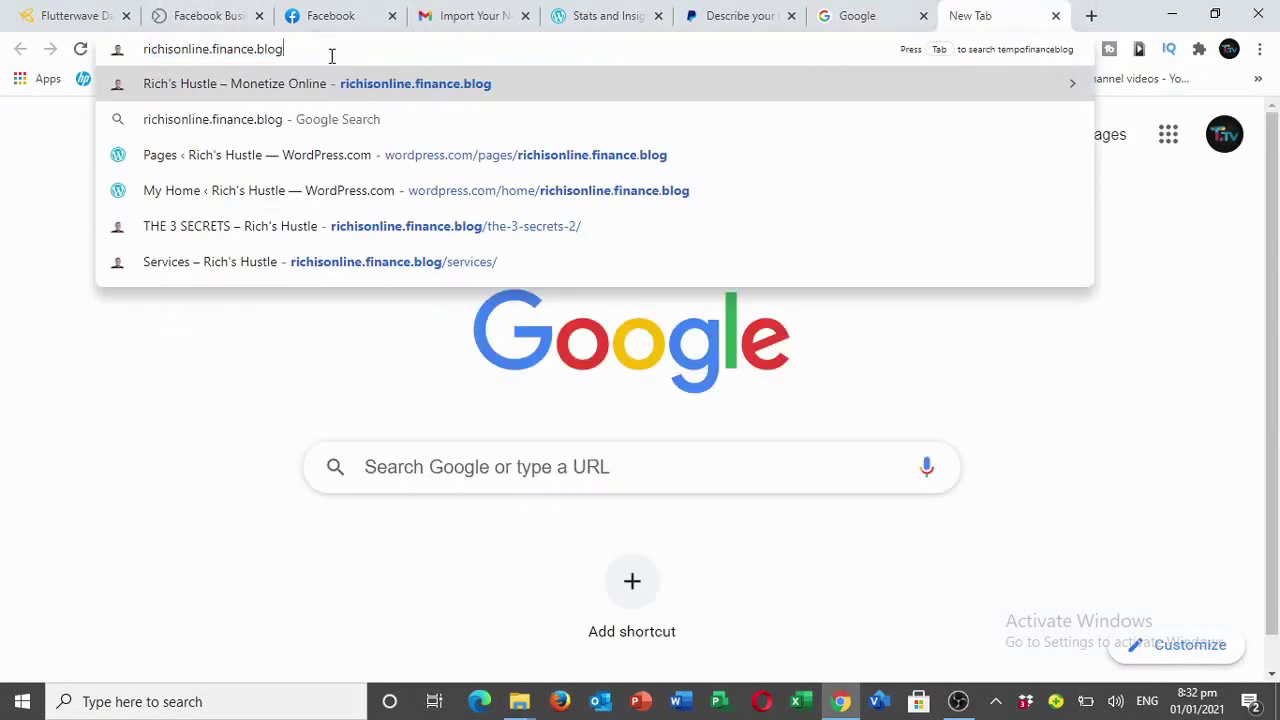
double_click(197, 52)
right_click(205, 55)
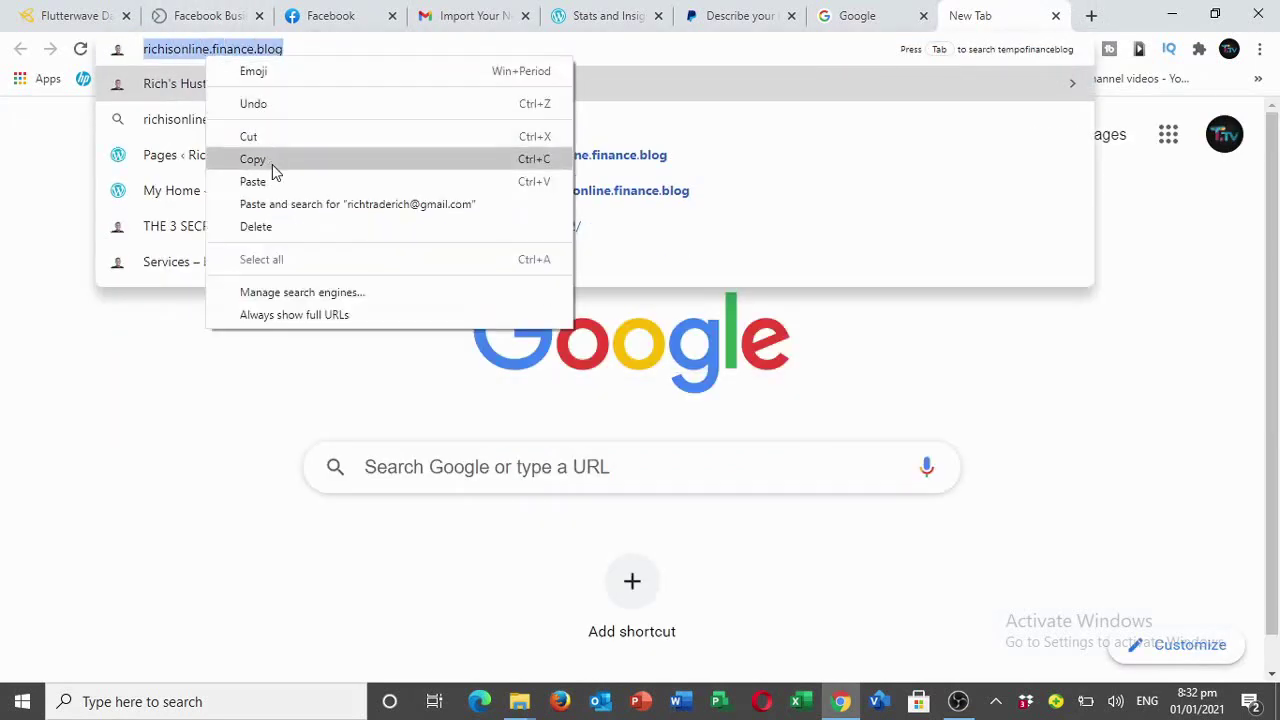
left_click(272, 163)
left_click(870, 17)
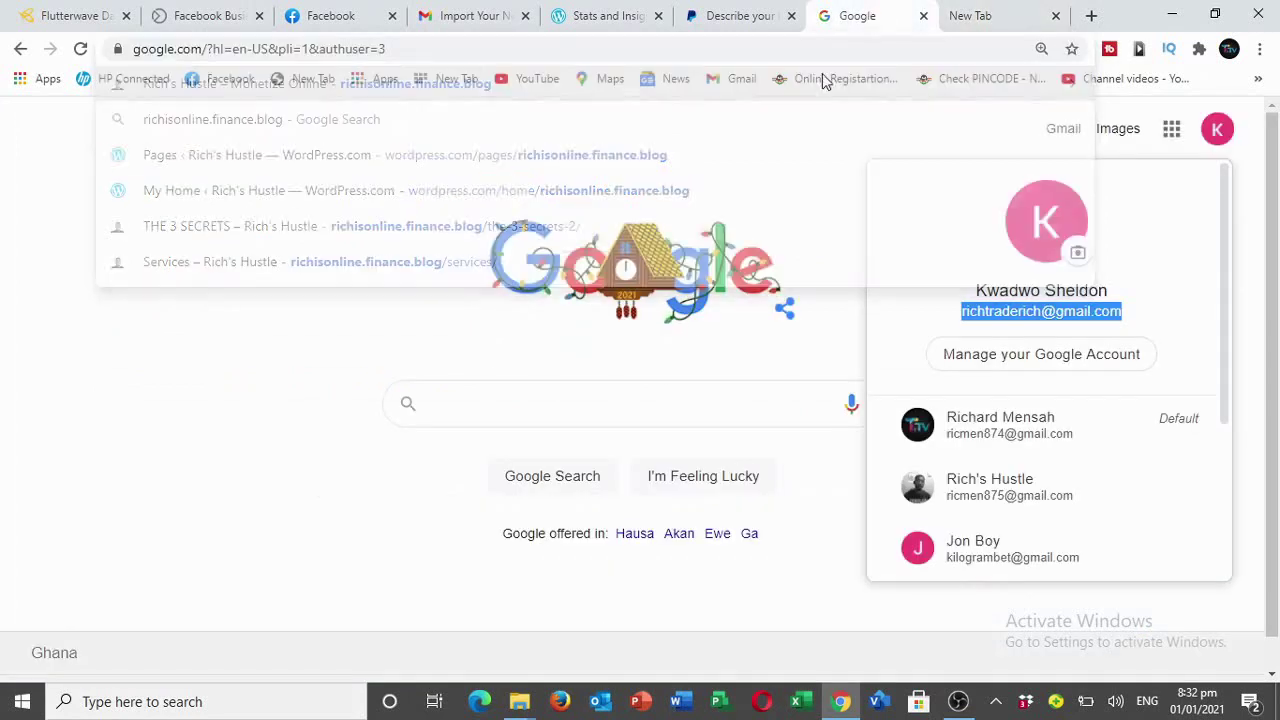
left_click(737, 16)
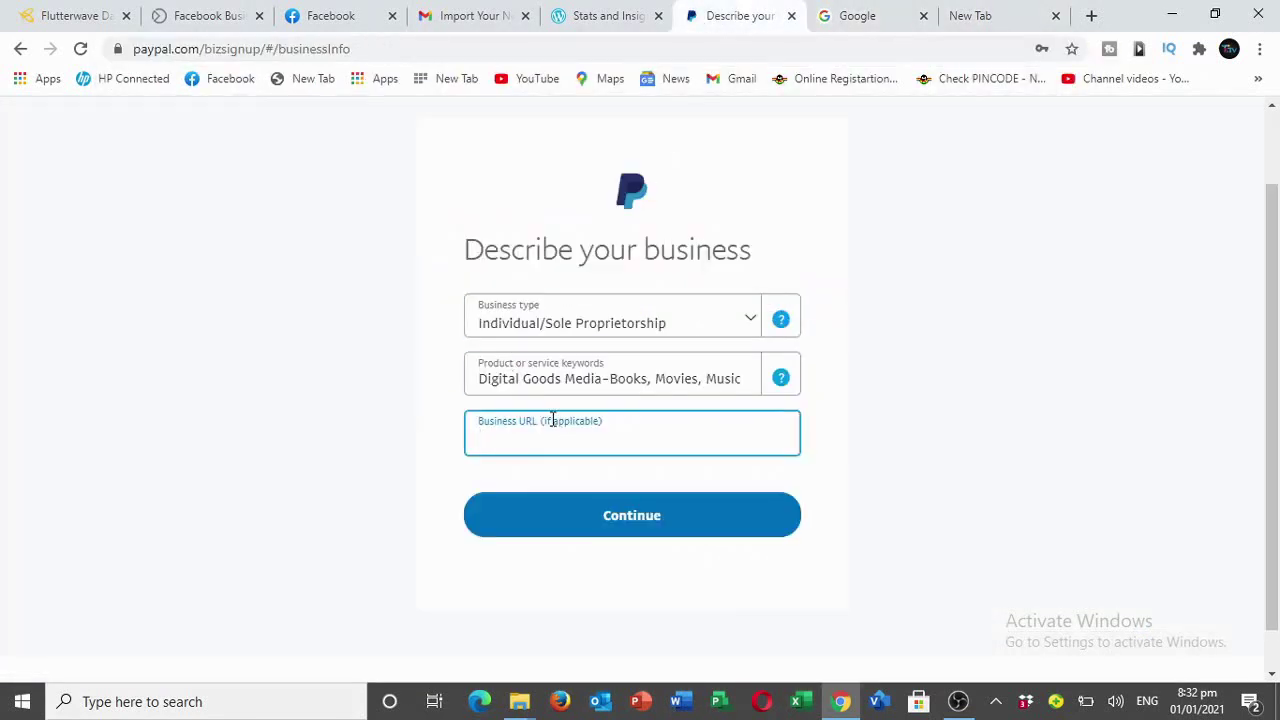
- Paste richisonline.finance.blog as the business URL and submit the business description
key("ctrl+v")
left_click(674, 522)
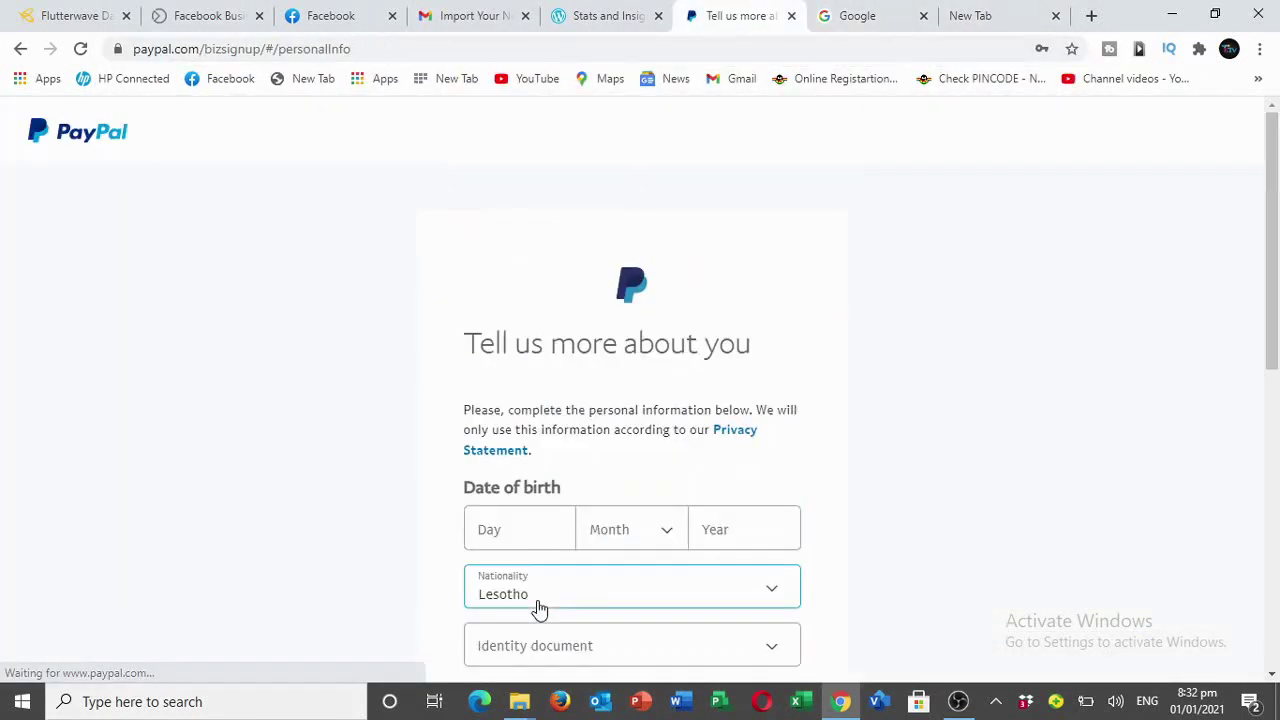
scroll(594, 491, "down", 4)
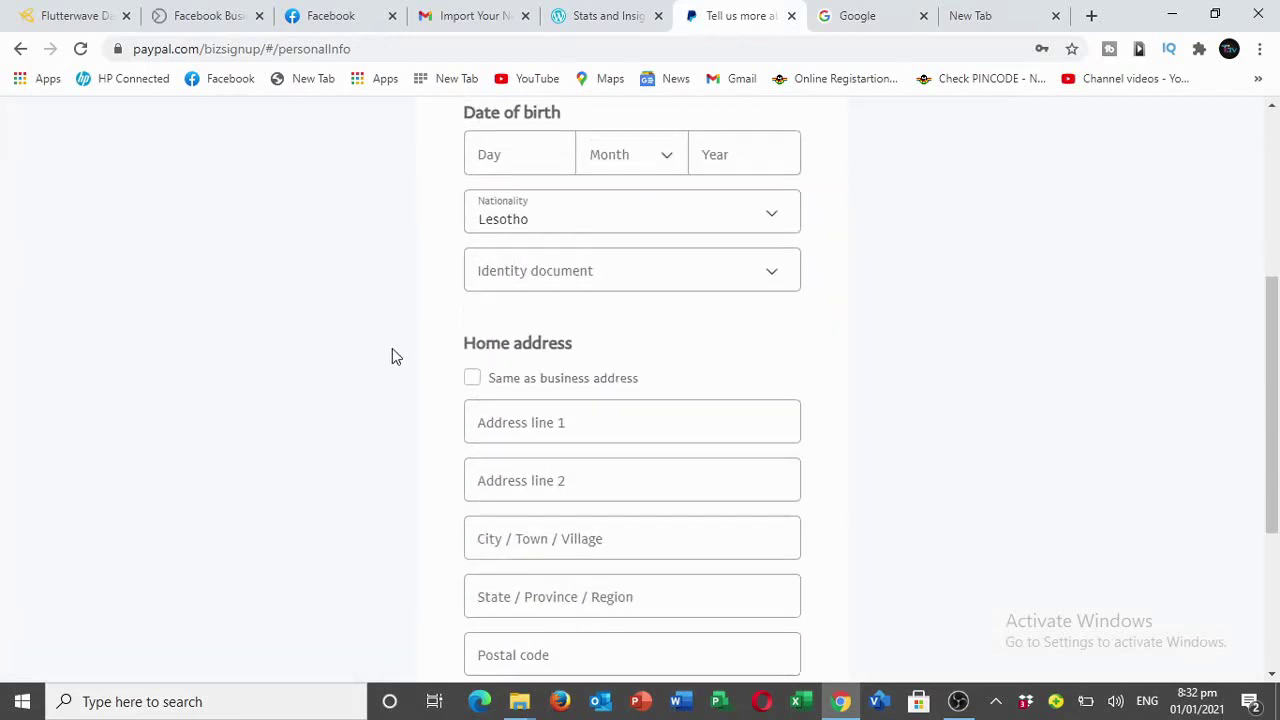
scroll(394, 351, "down", 1)
scroll(409, 349, "up", 4)
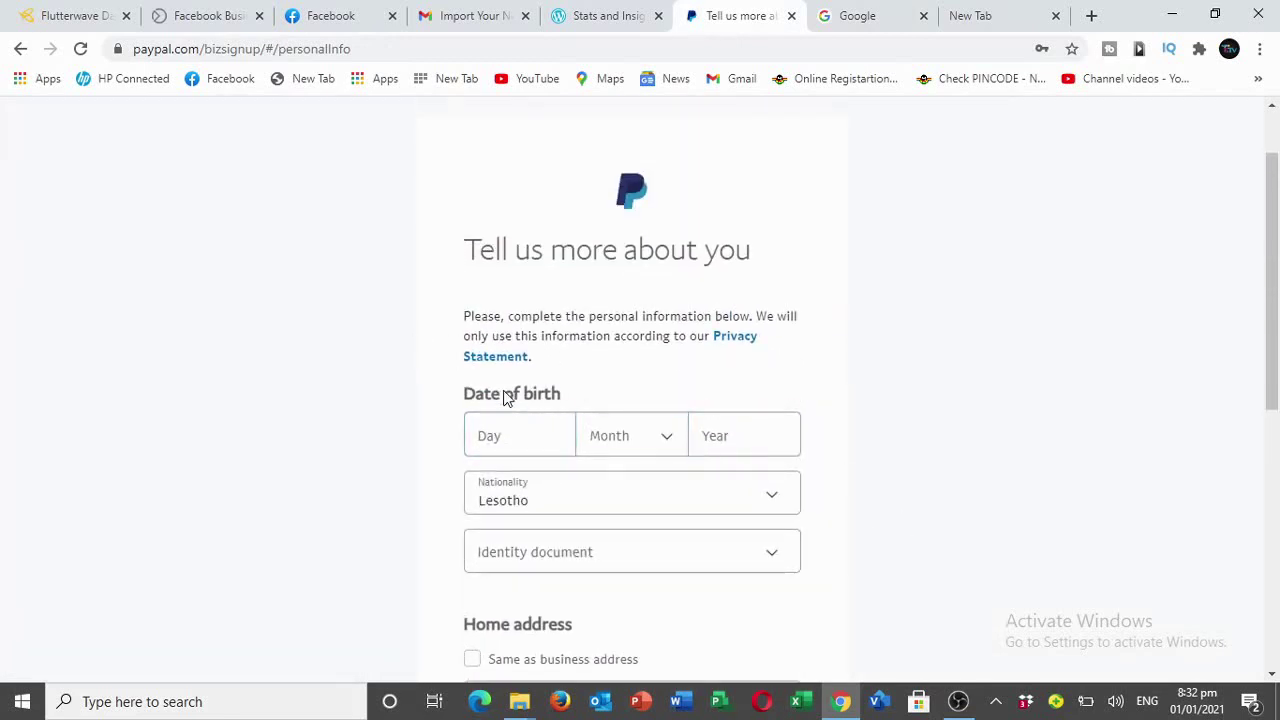
scroll(490, 350, "up", 1)
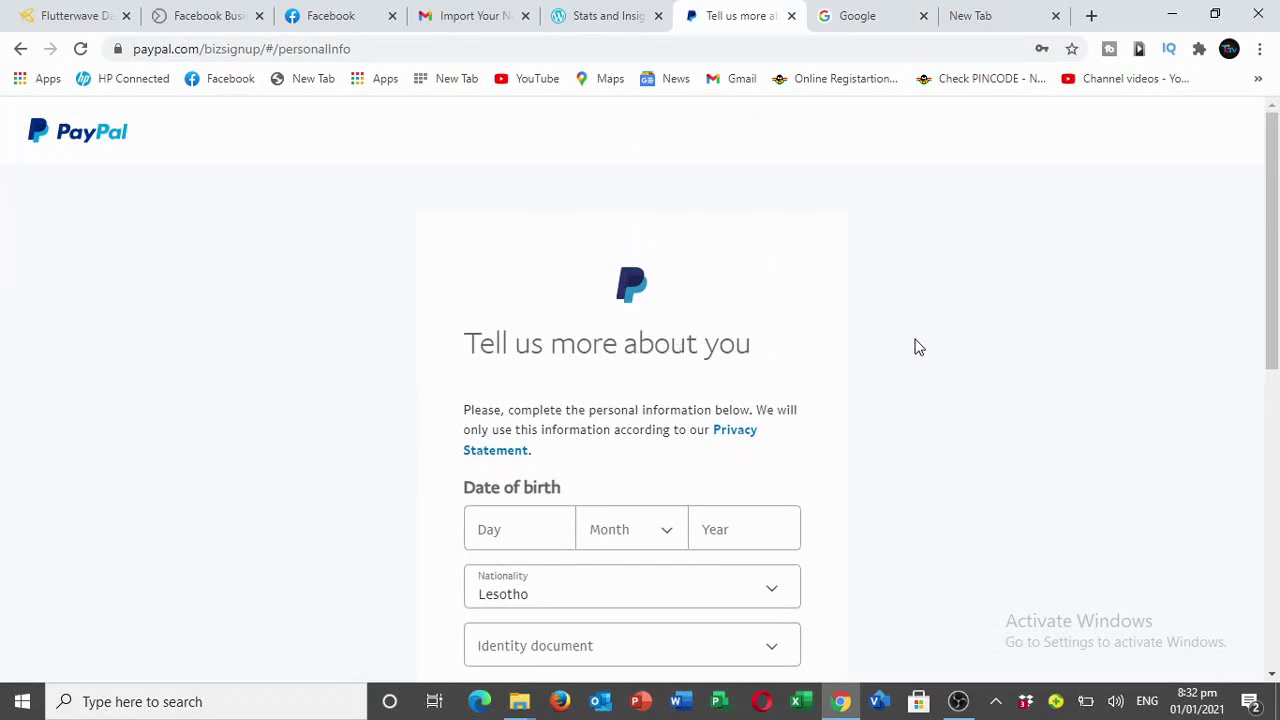
scroll(700, 355, "down", 1)
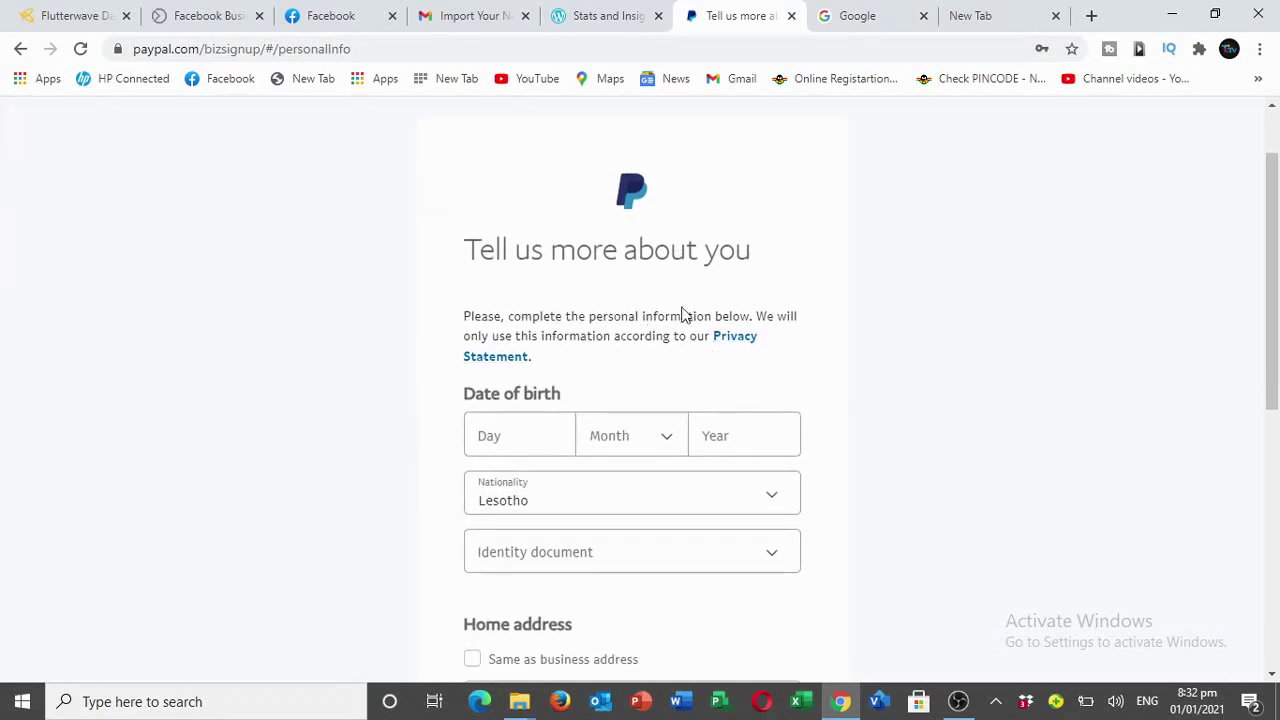
scroll(612, 403, "down", 1)
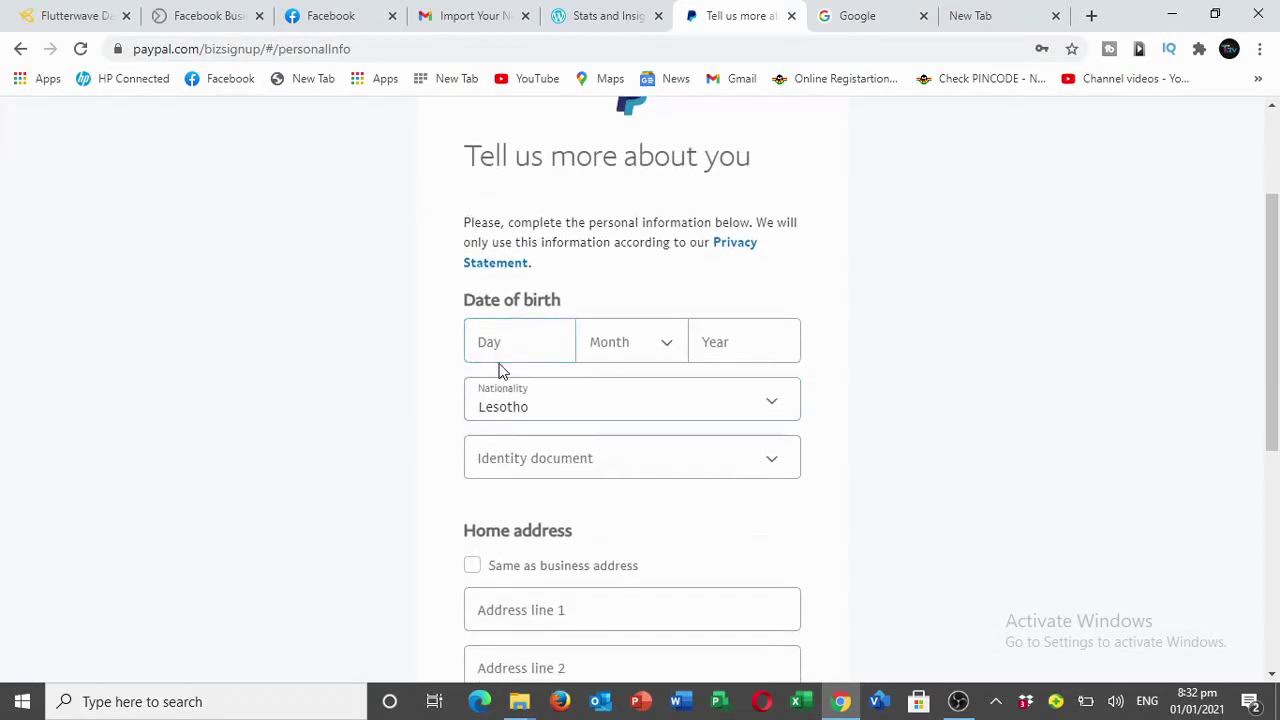
scroll(515, 352, "down", 5)
scroll(520, 355, "up", 3)
scroll(525, 346, "up", 2)
- Fill in the date of birth, choosing the month and year from the date fields
left_click(701, 466)
left_click(701, 466)
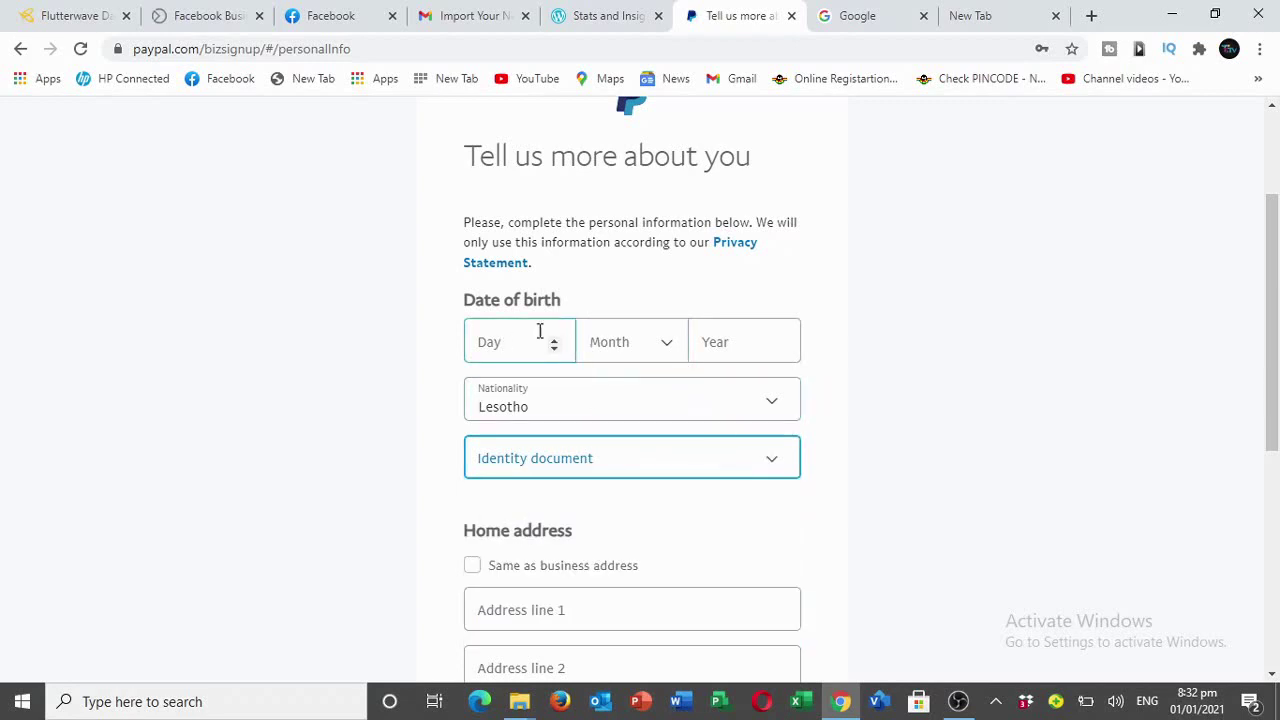
left_click(515, 350)
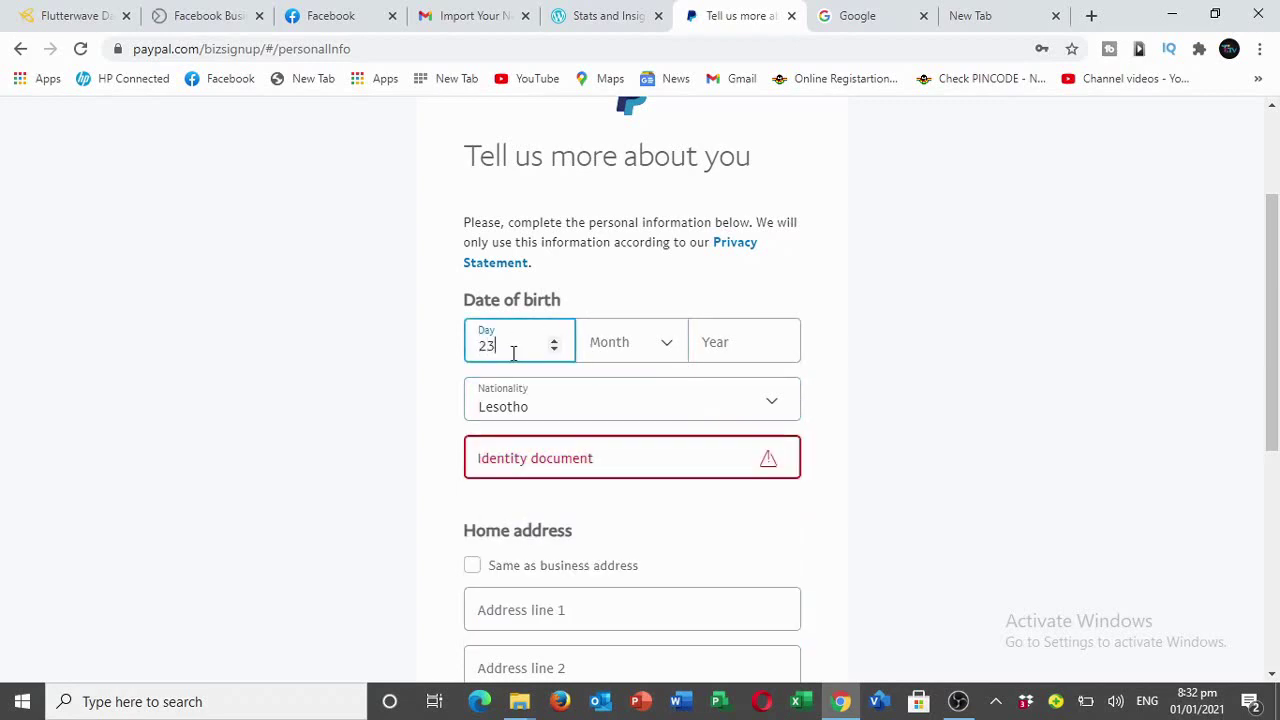
left_click(623, 360)
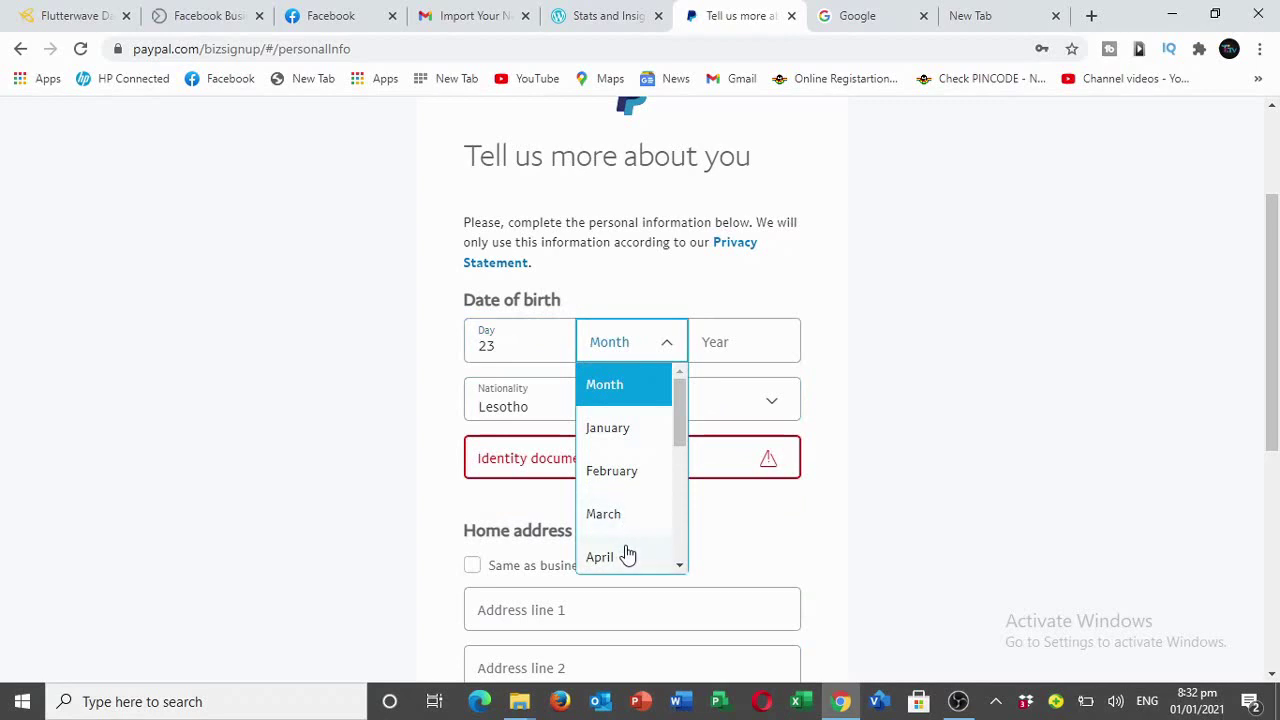
left_click(600, 556)
left_click(740, 342)
type("1998")
- Pick Ghana from the Nationality list
left_click(631, 406)
scroll(636, 415, "down", 1)
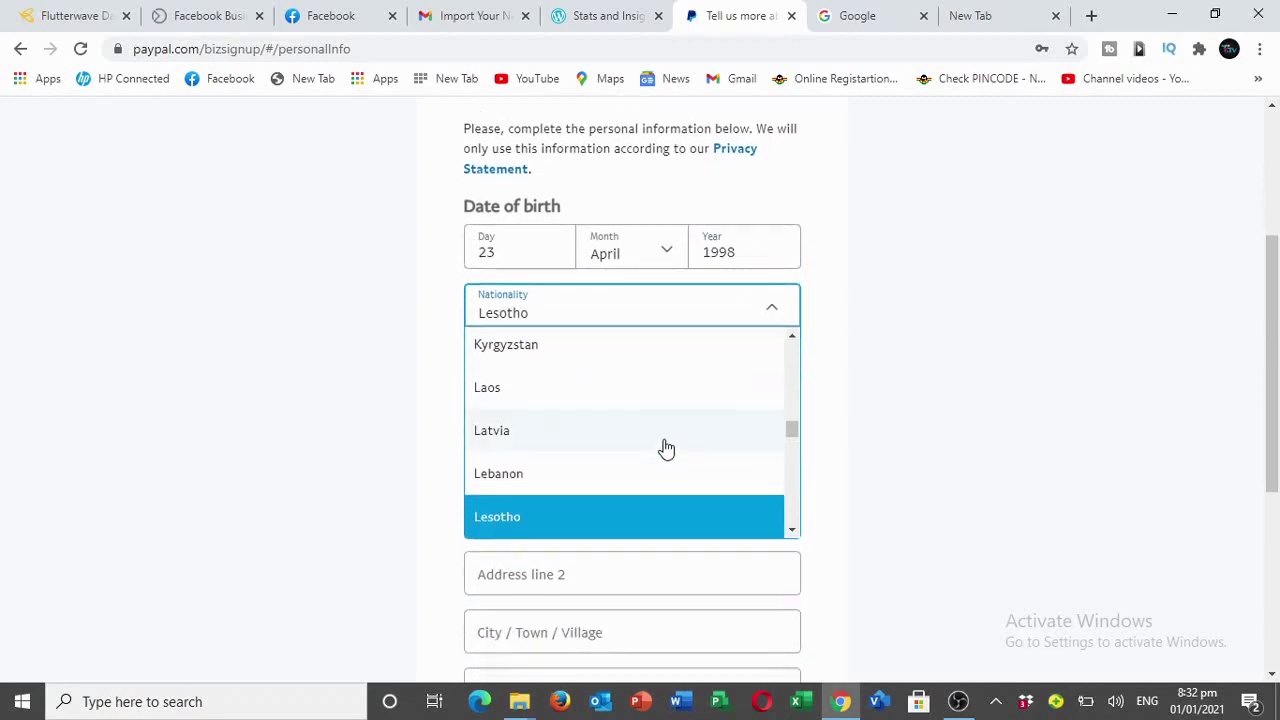
scroll(663, 449, "up", 1)
scroll(663, 449, "down", 3)
scroll(657, 429, "up", 8)
scroll(672, 372, "up", 10)
scroll(670, 371, "up", 5)
scroll(670, 371, "up", 8)
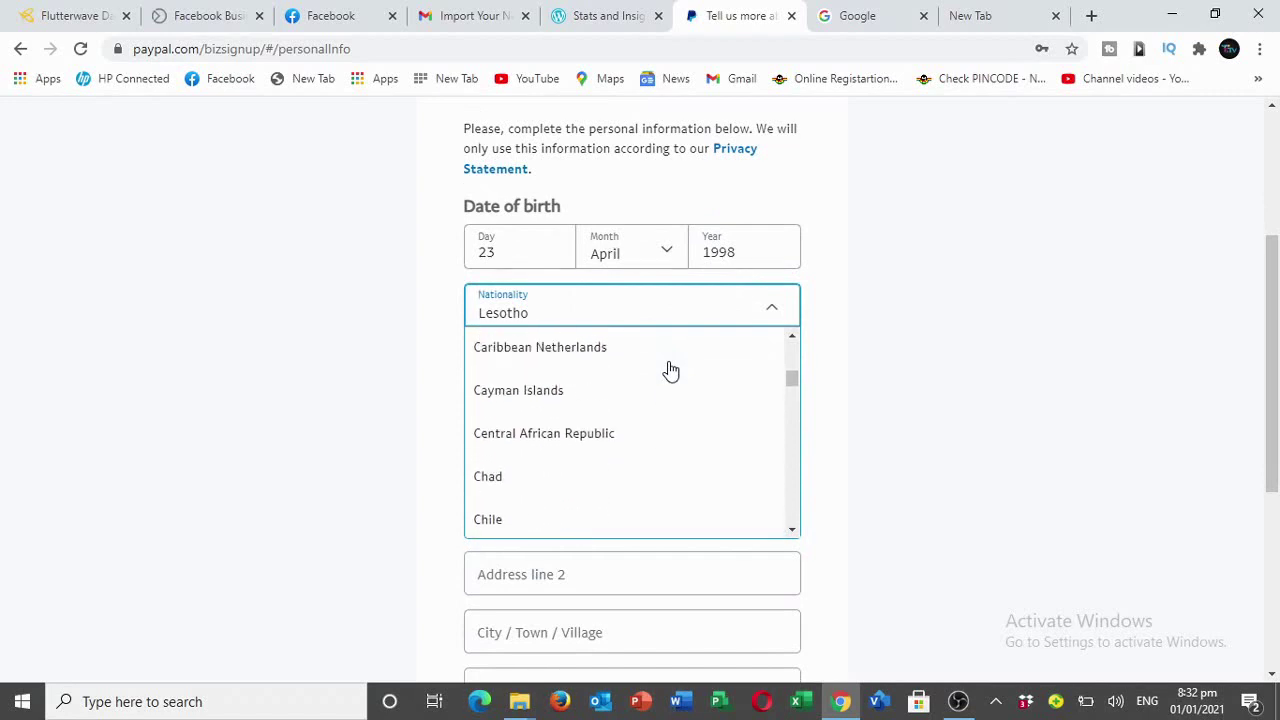
scroll(670, 371, "up", 8)
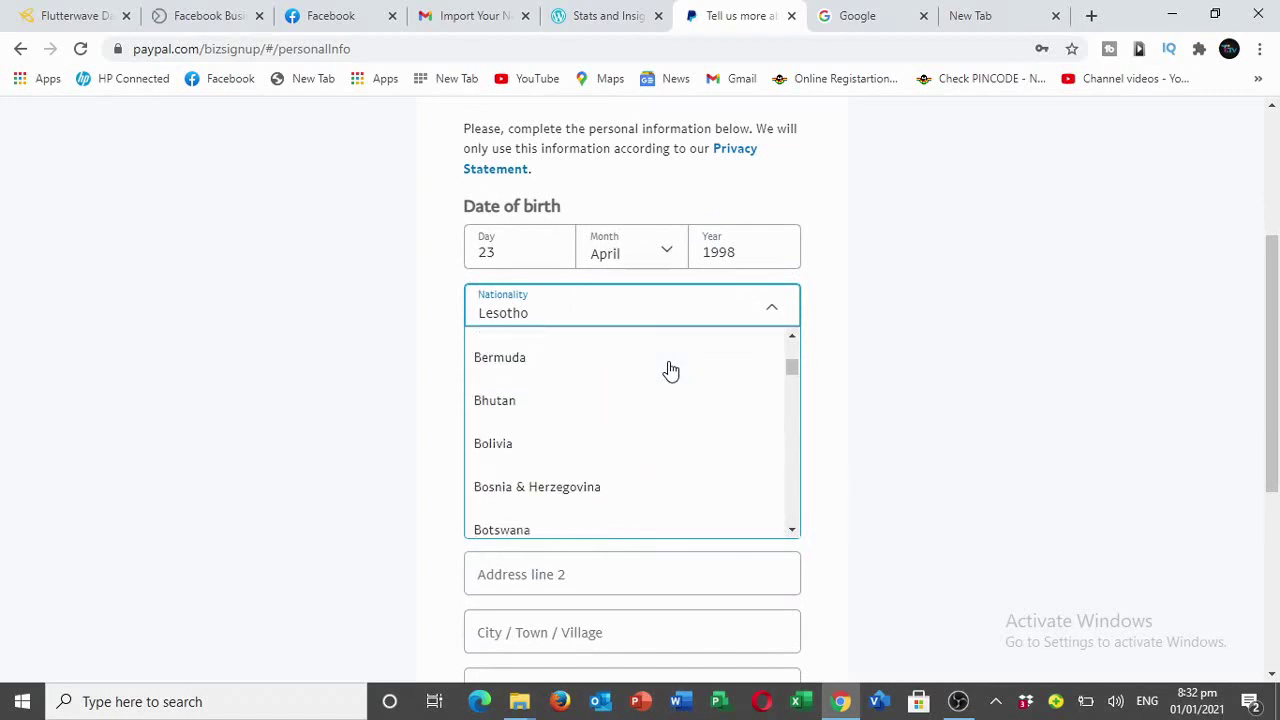
scroll(670, 371, "up", 8)
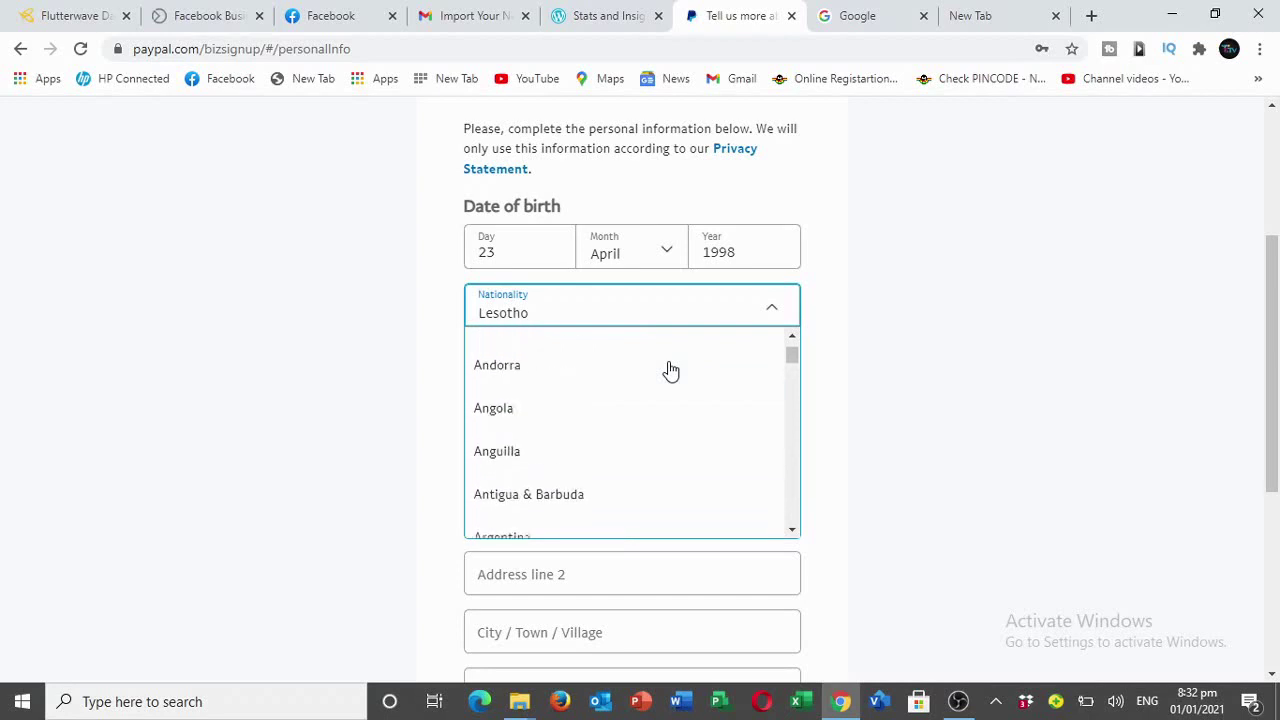
scroll(670, 371, "down", 3)
scroll(670, 371, "down", 8)
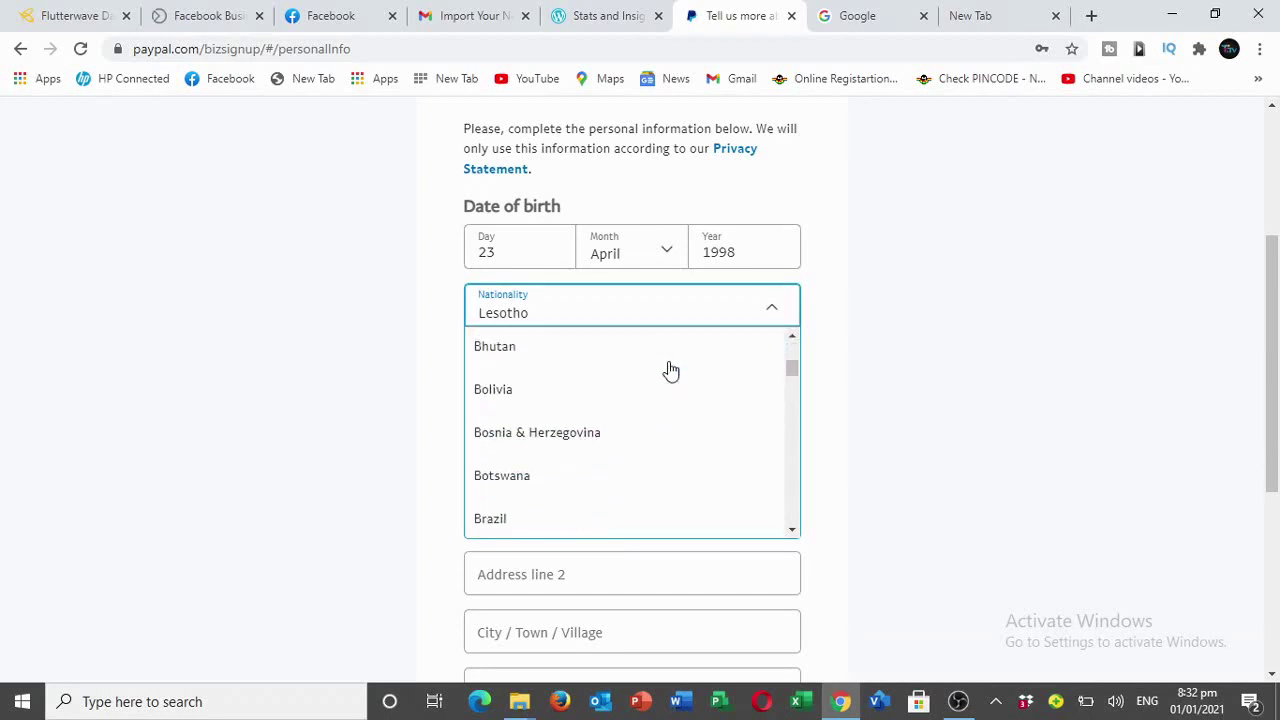
scroll(670, 369, "down", 5)
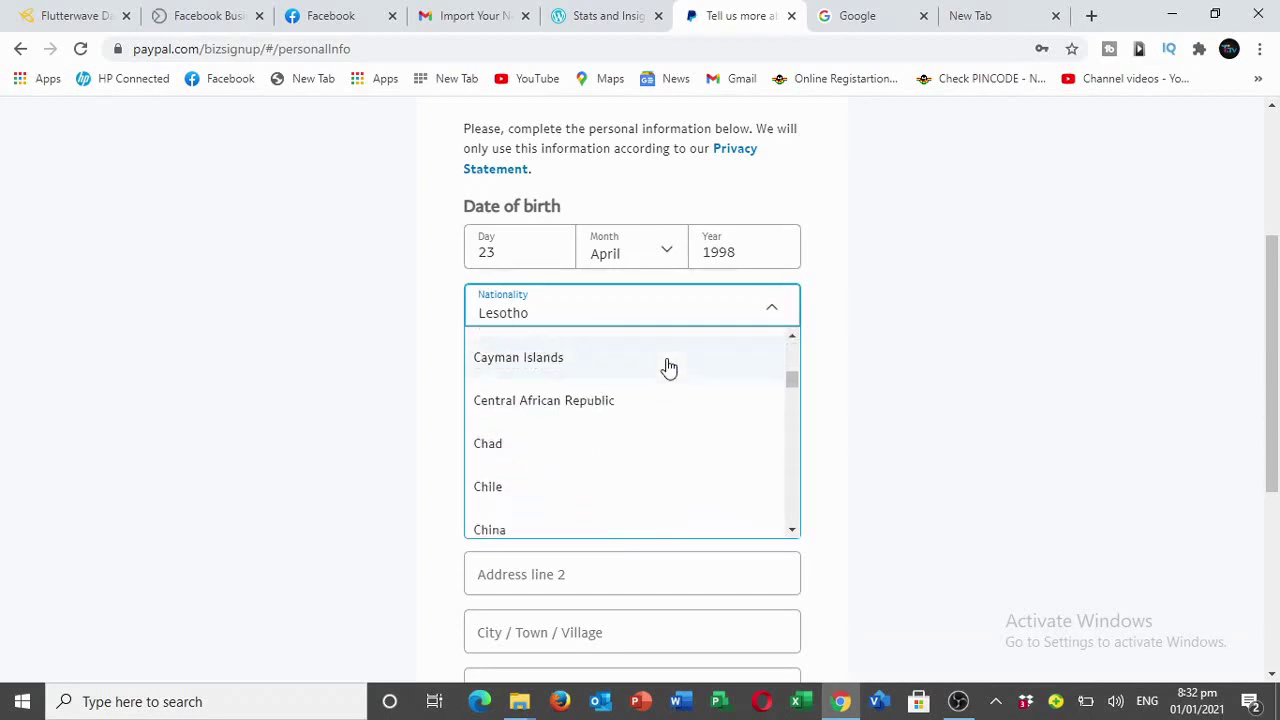
scroll(670, 369, "down", 6)
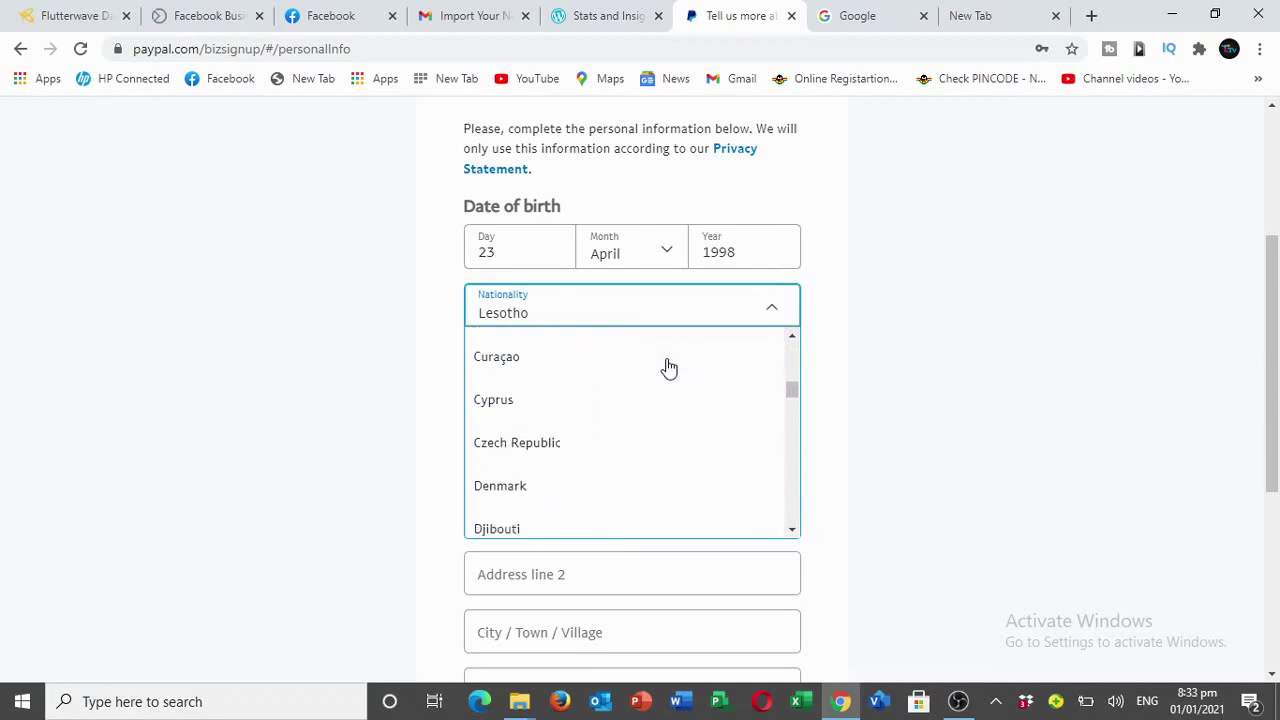
scroll(670, 369, "down", 8)
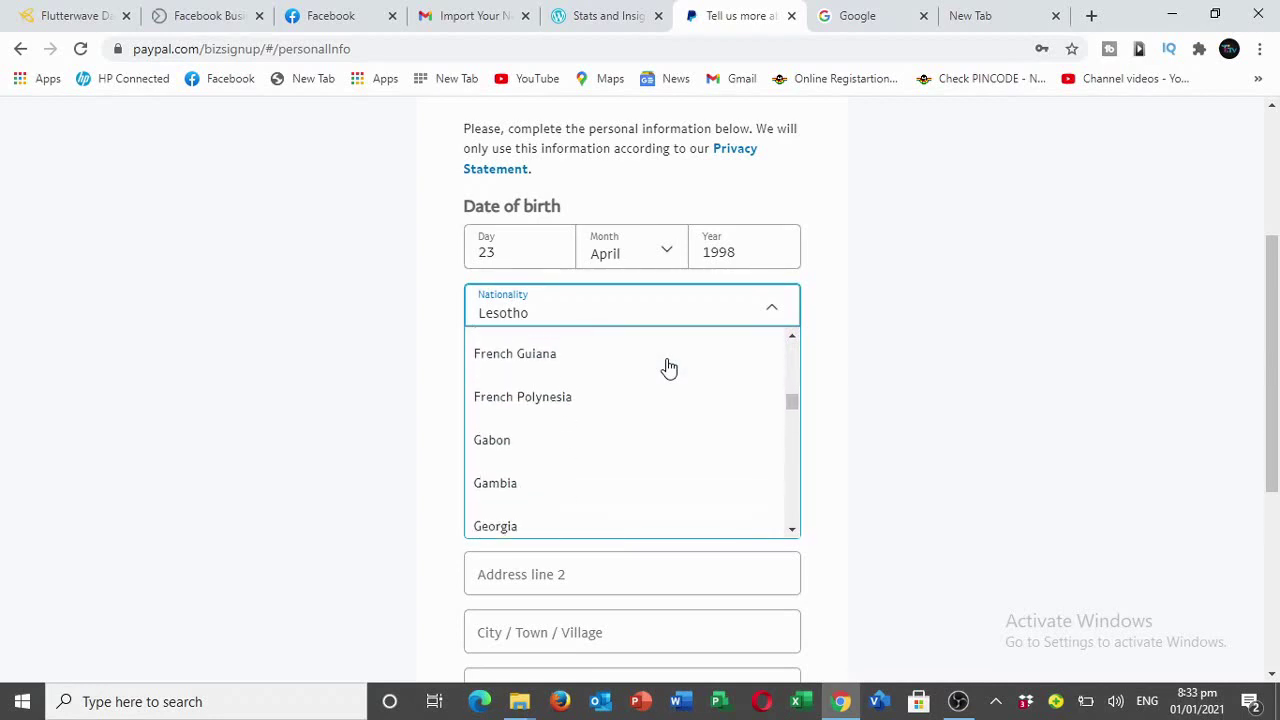
scroll(630, 470, "down", 1)
scroll(600, 500, "down", 1)
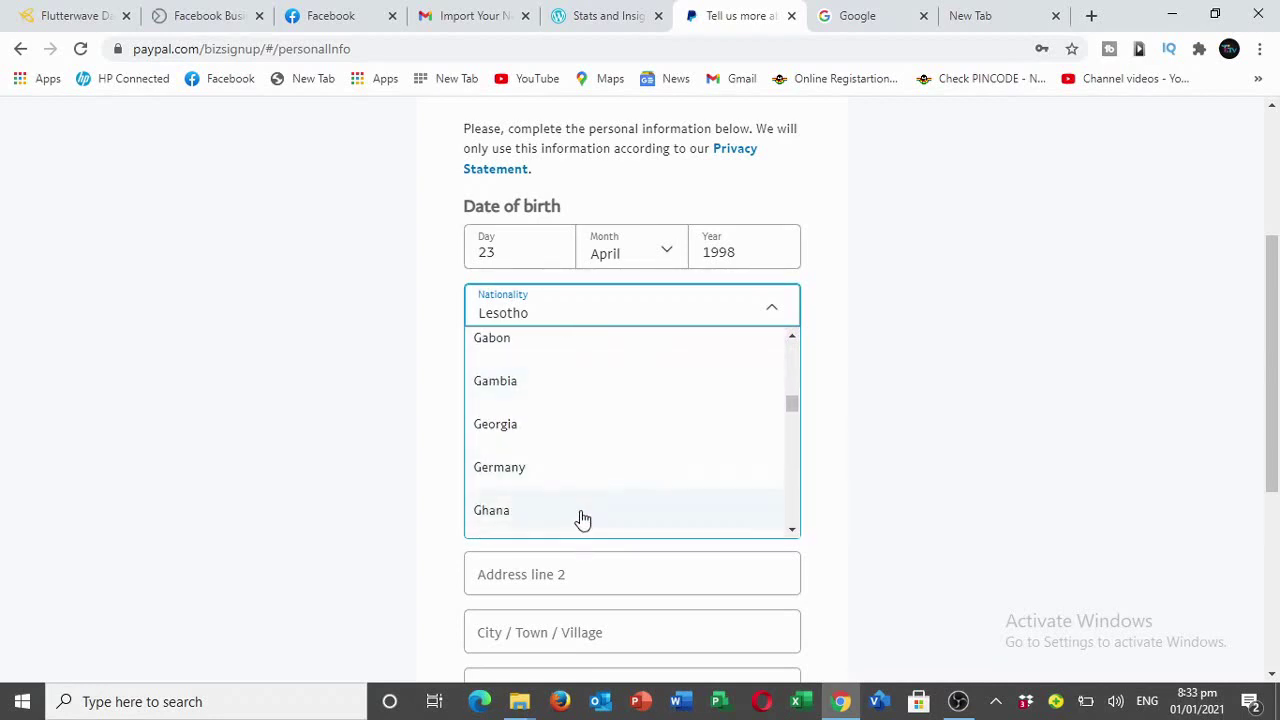
left_click(580, 520)
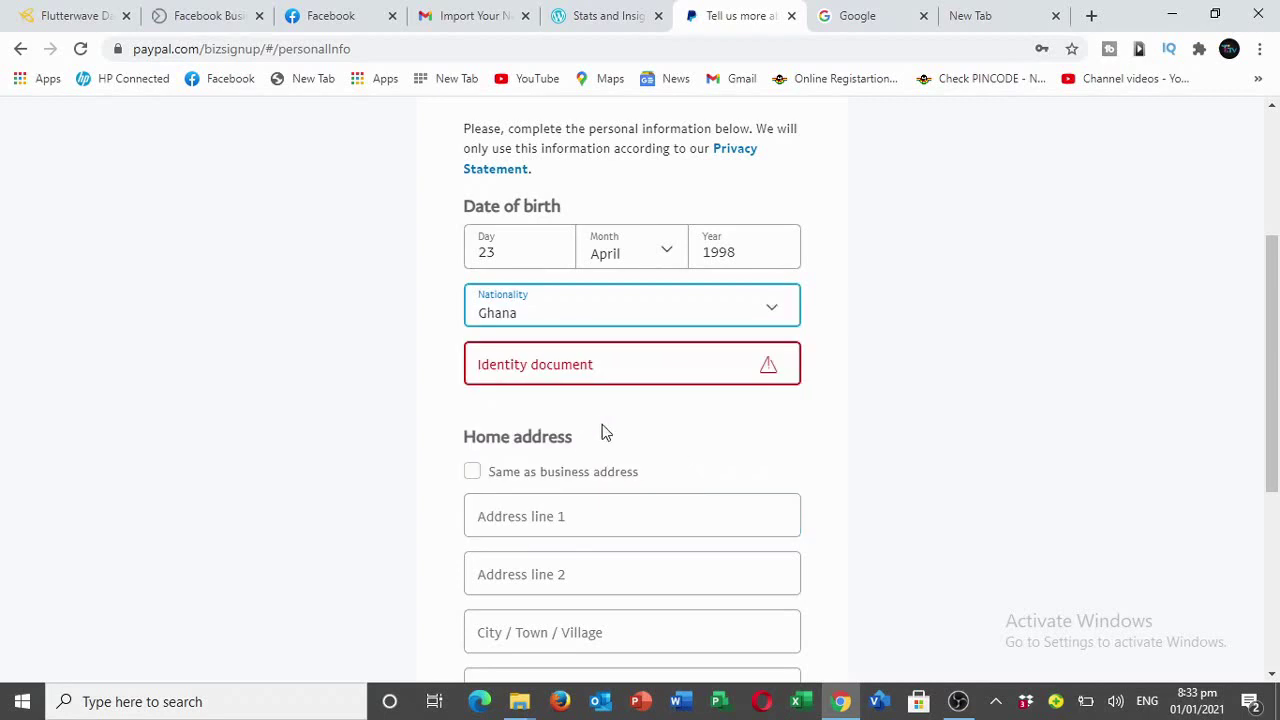
- Enter a National ID and its number, reuse the business address as home address, and submit
left_click(588, 366)
scroll(548, 487, "down", 1)
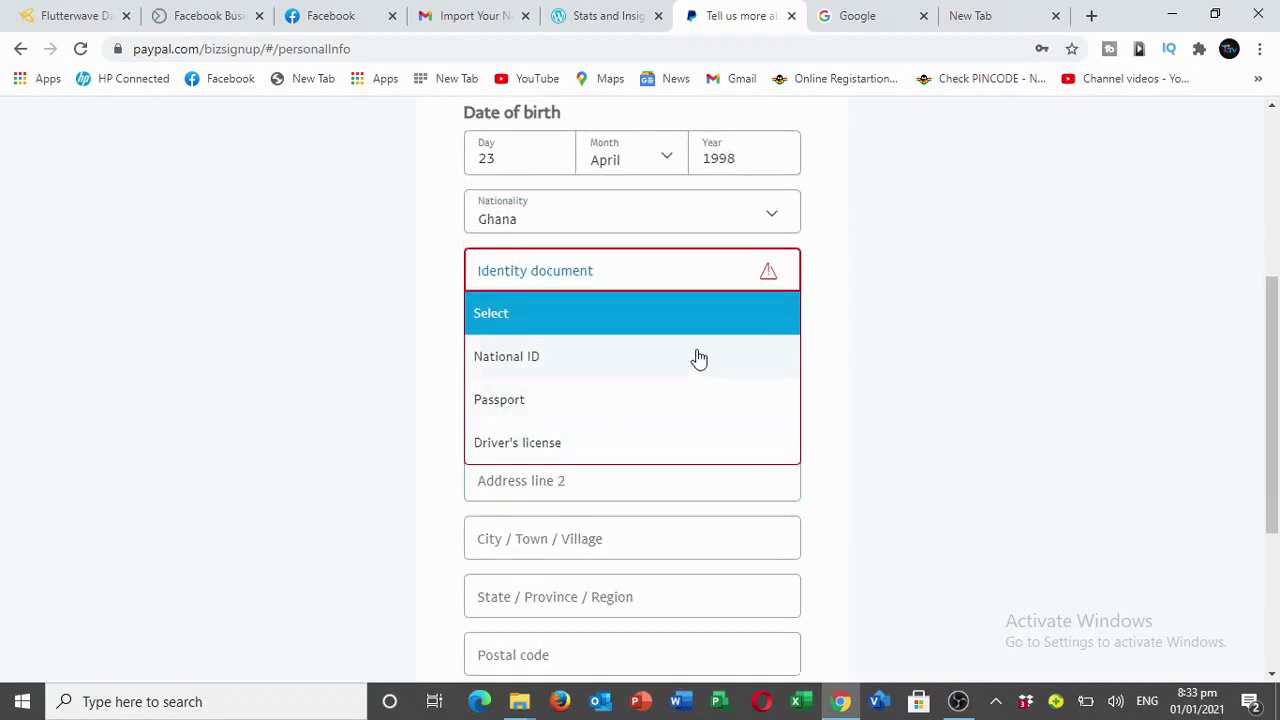
left_click(528, 366)
left_click(516, 334)
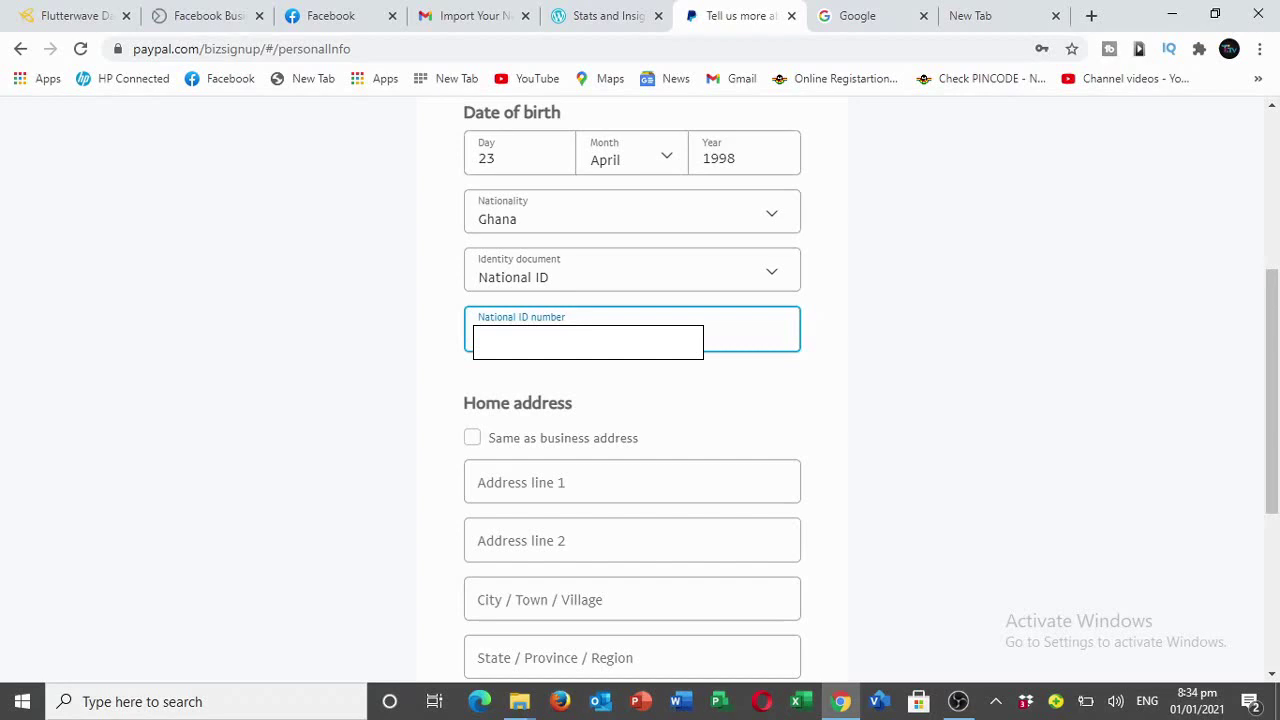
left_click(471, 437)
left_click(673, 468)
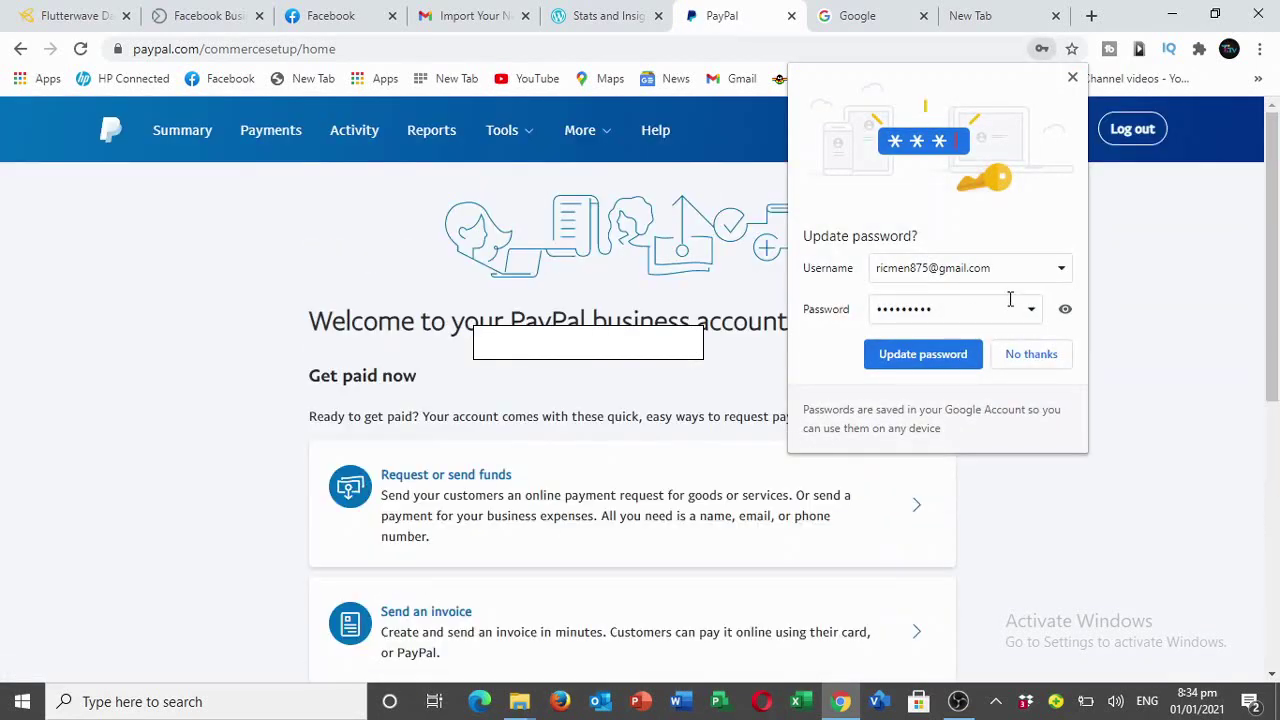
- Check the offered password in Chrome's 'Update password?' prompt, then decline it with No thanks
left_click(1065, 311)
left_click(1066, 313)
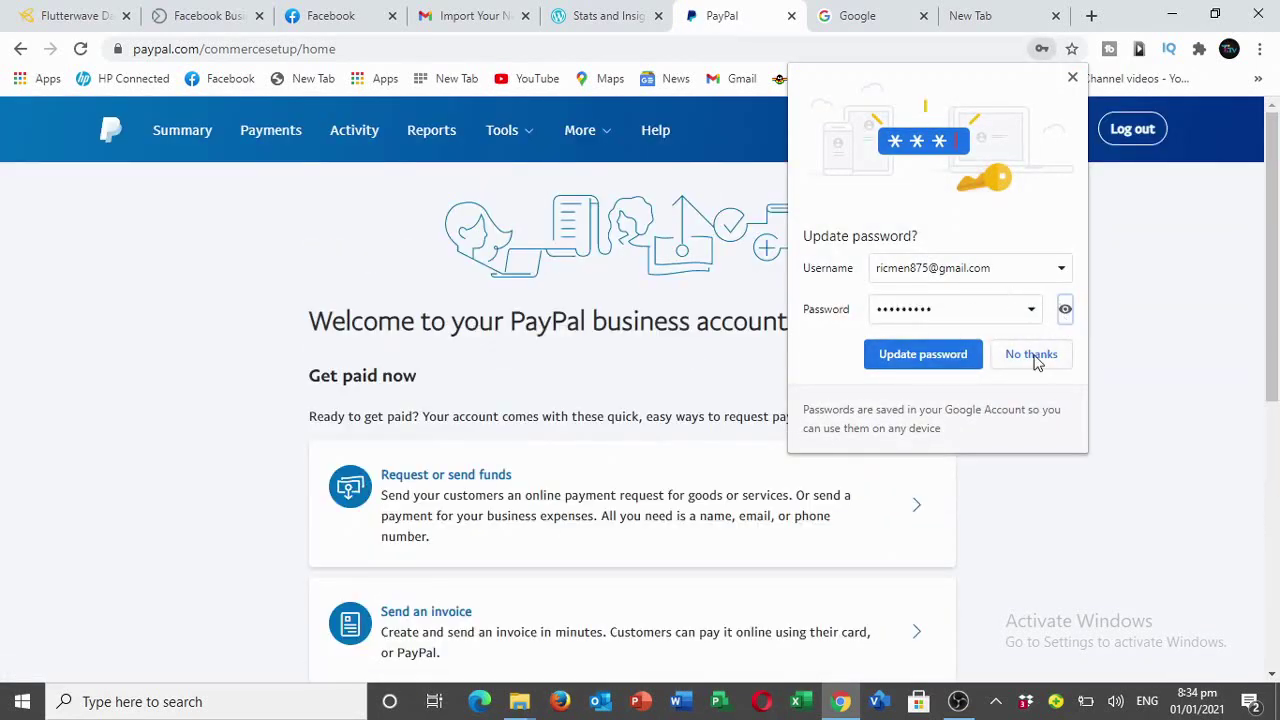
left_click(1034, 356)
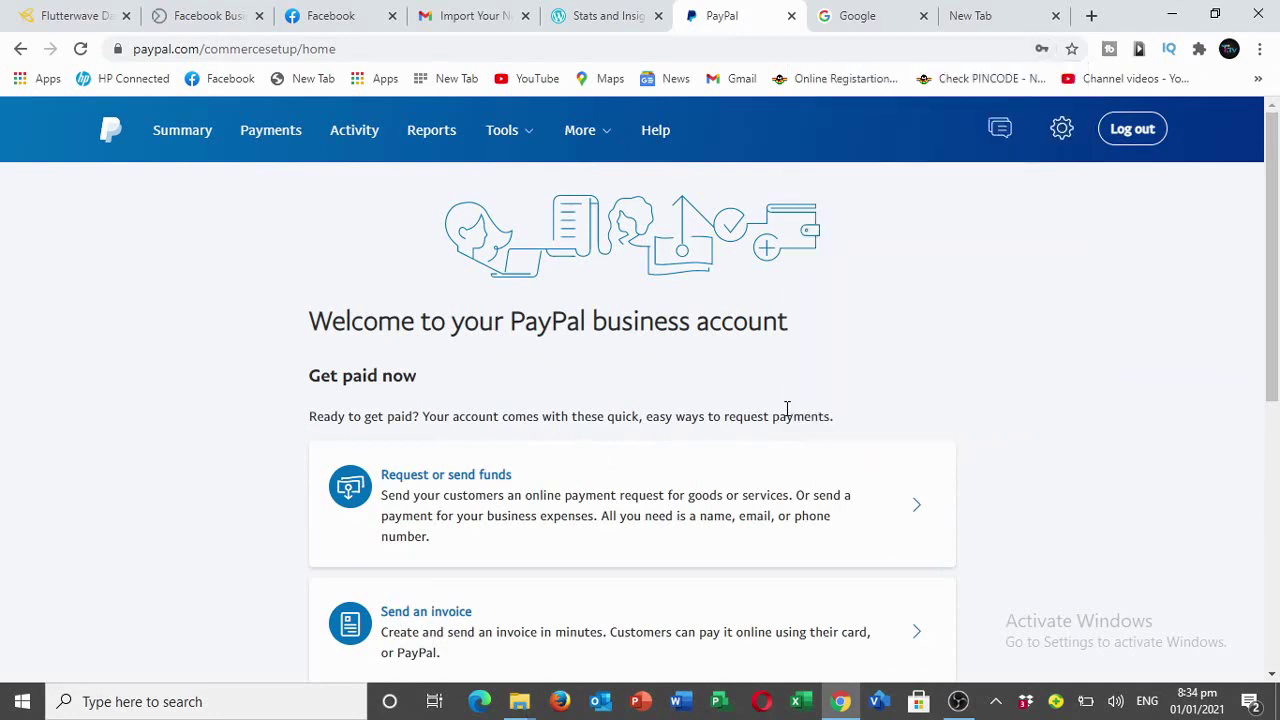
- Switch to the Google tab showing the Happy New Year search and close the account panel
scroll(585, 377, "down", 2)
scroll(585, 377, "up", 2)
scroll(481, 310, "down", 1)
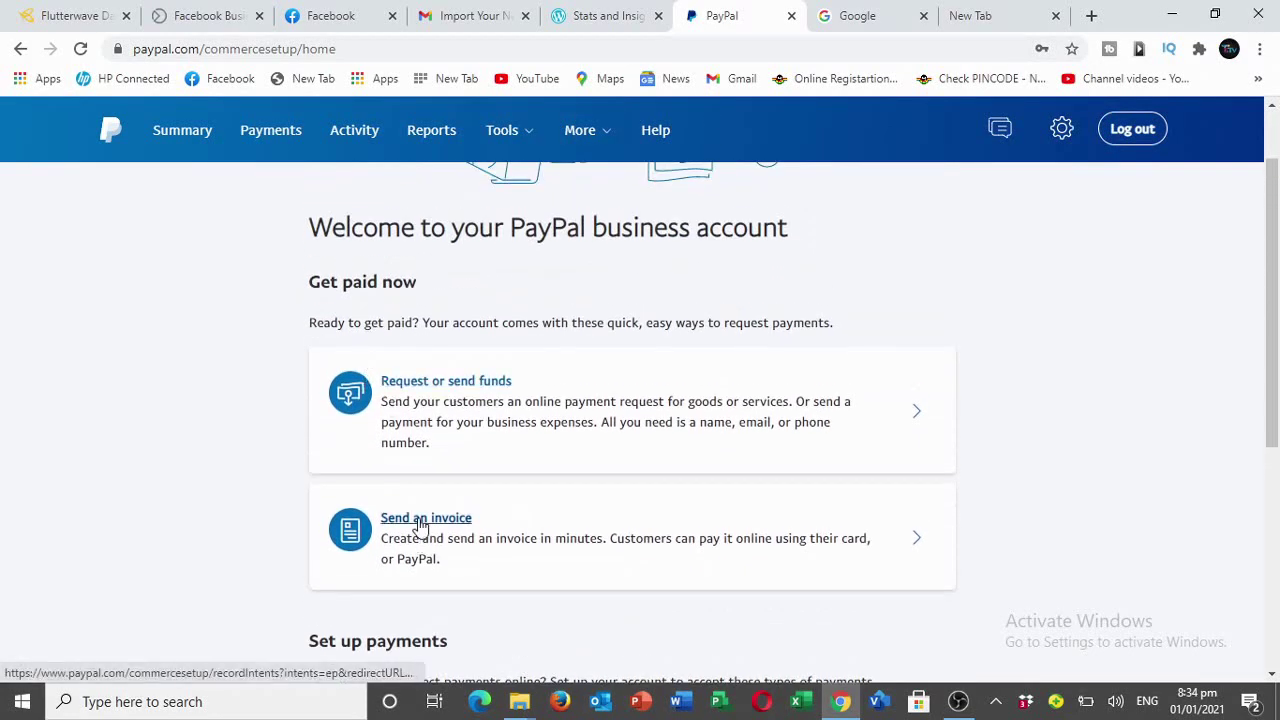
left_click(880, 12)
left_click(737, 230)
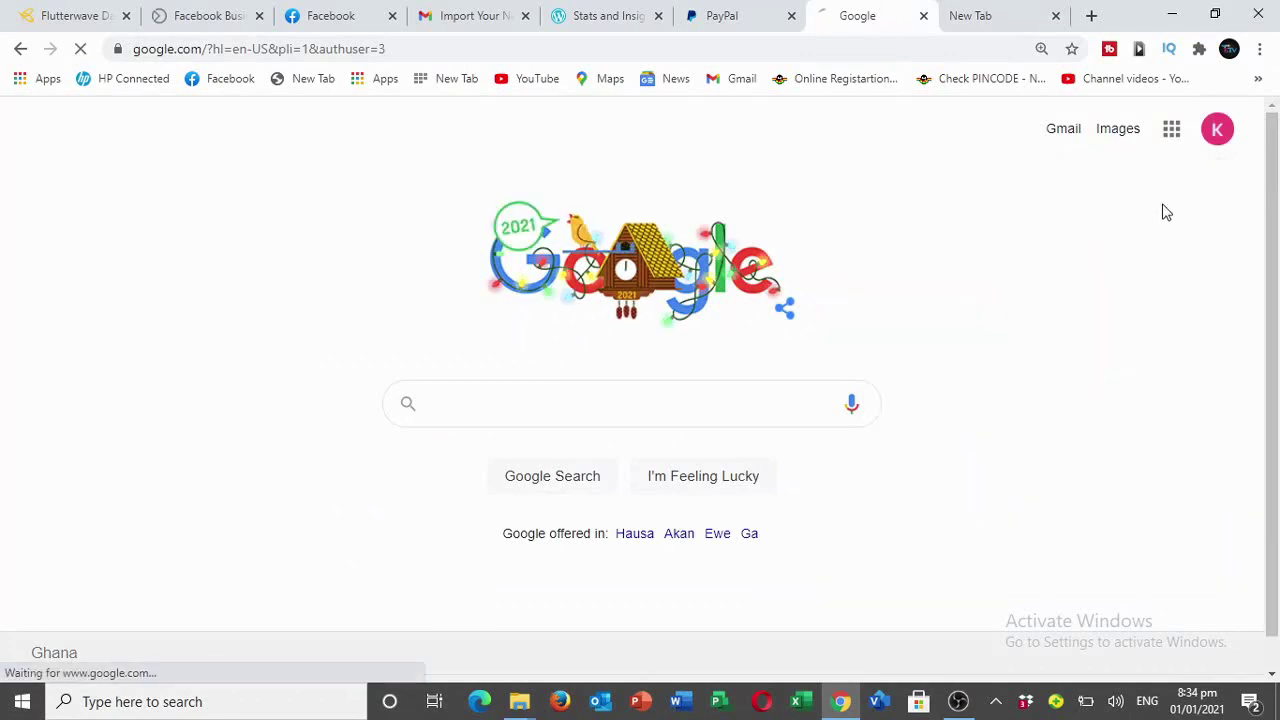
- Close the Happy New Year search tab and switch to the other signed-in Google account
left_click(924, 16)
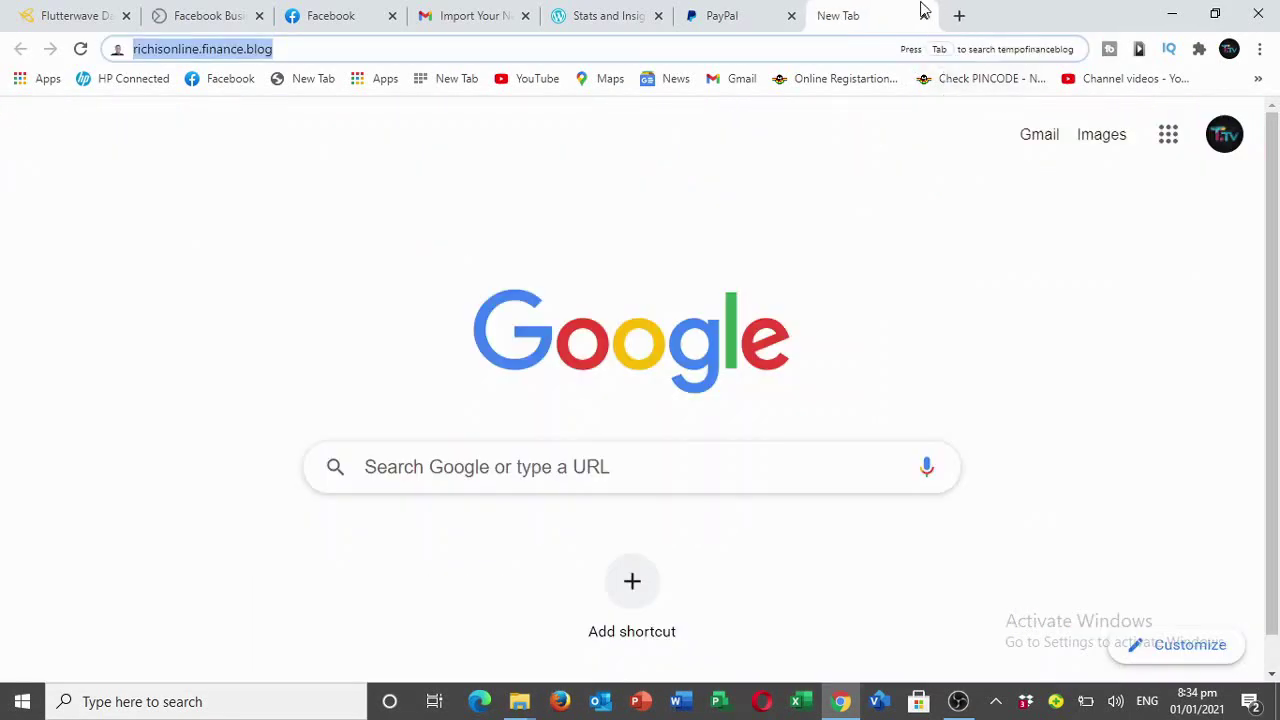
left_click(1222, 138)
scroll(1014, 486, "down", 3)
left_click(1031, 445)
- Open Gmail and the PayPal 'Confirm your email' message
left_click(1068, 134)
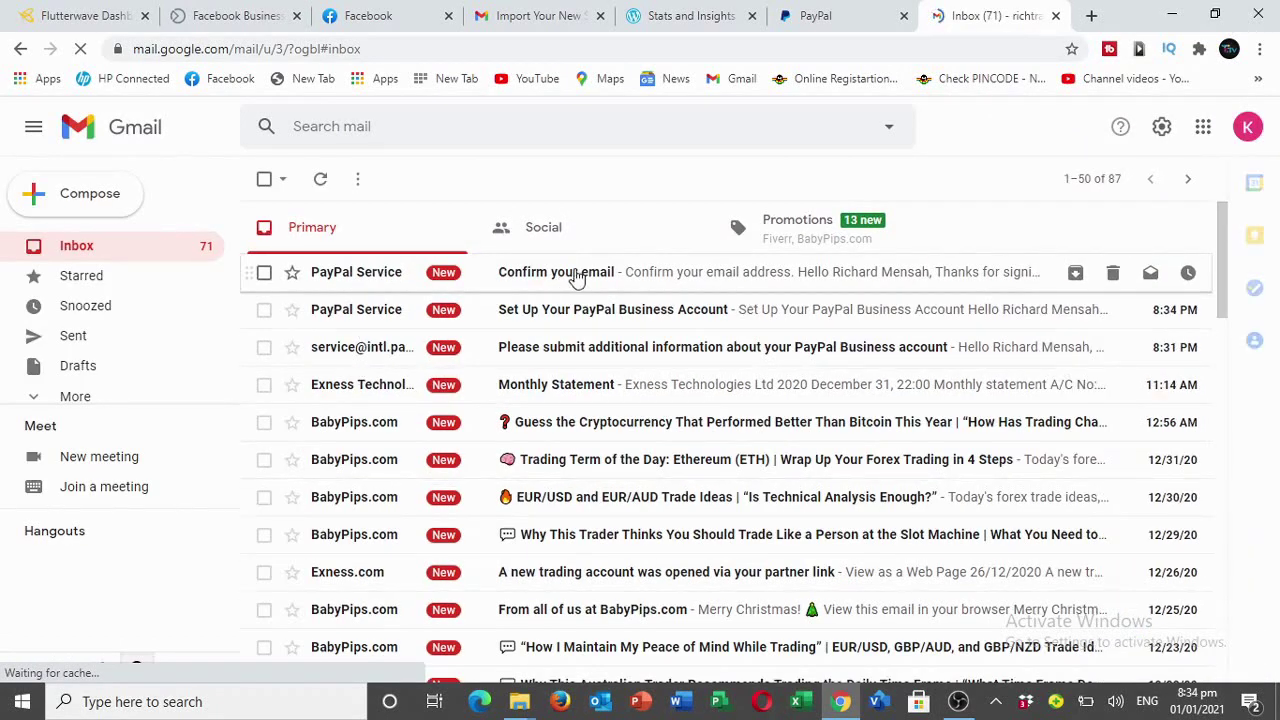
left_click(563, 277)
scroll(465, 418, "down", 2)
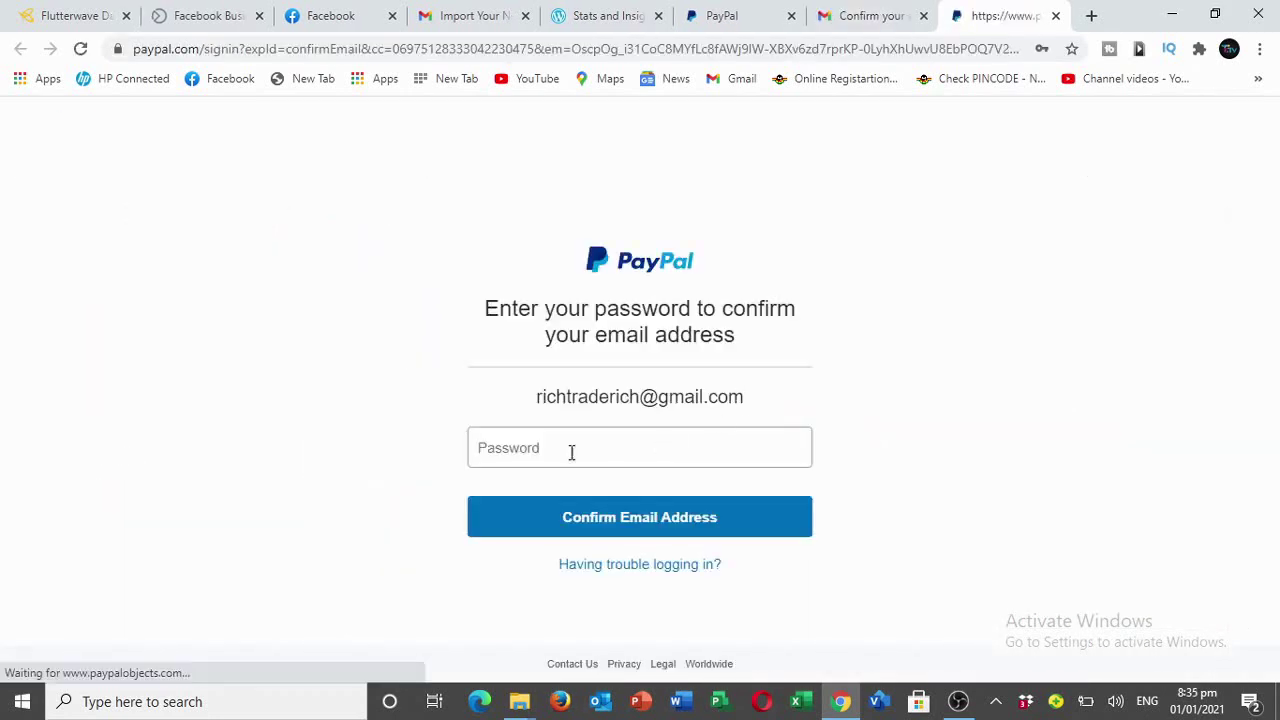
- Enter the PayPal account password and confirm the email address
left_click(597, 440)
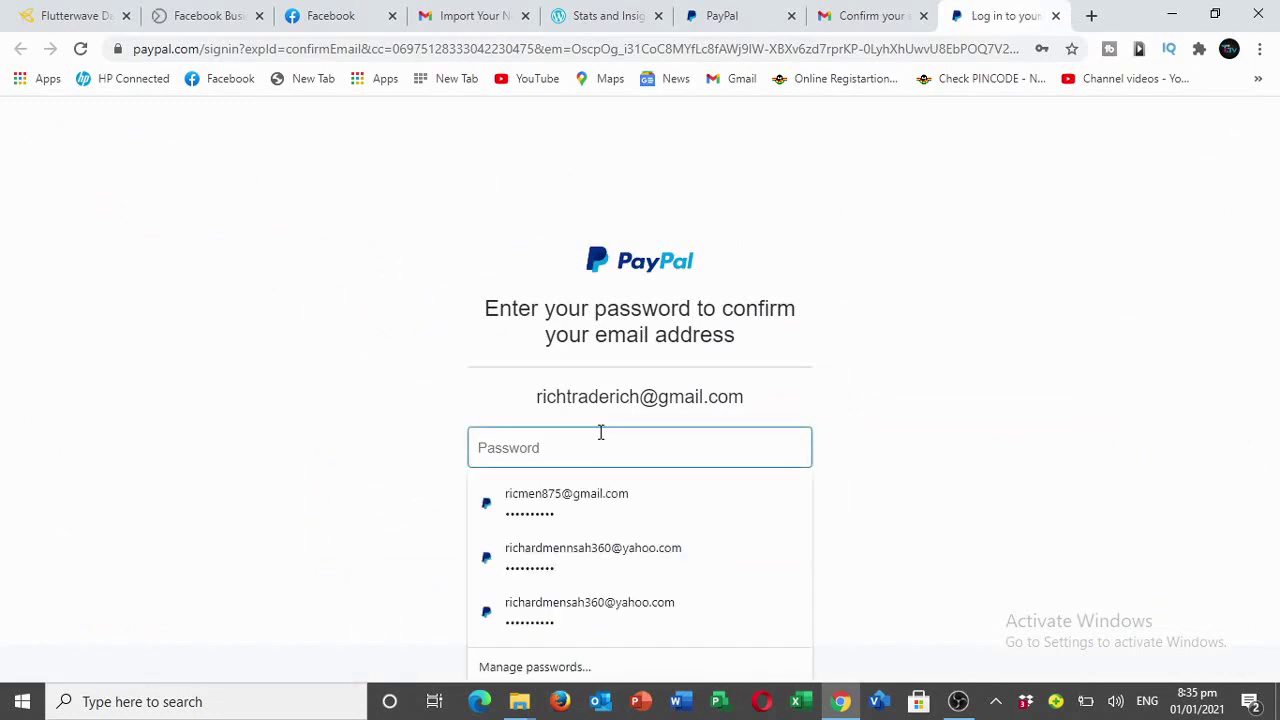
type("•")
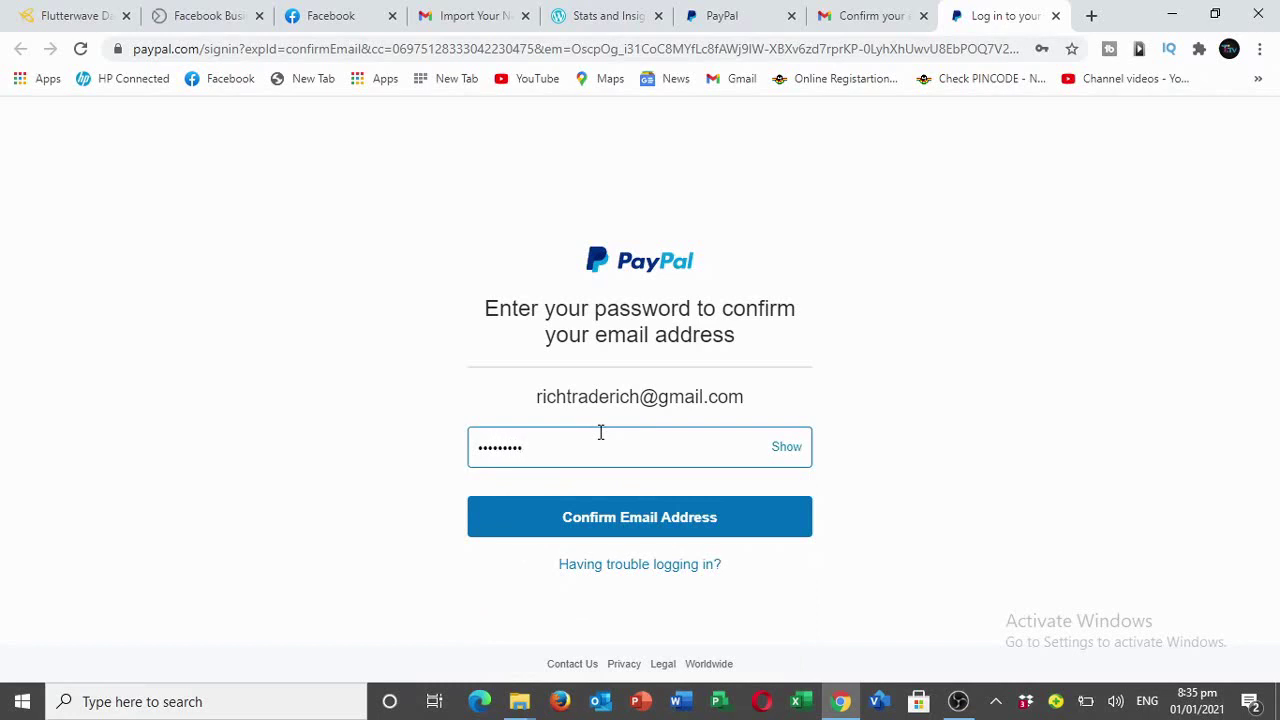
left_click(687, 516)
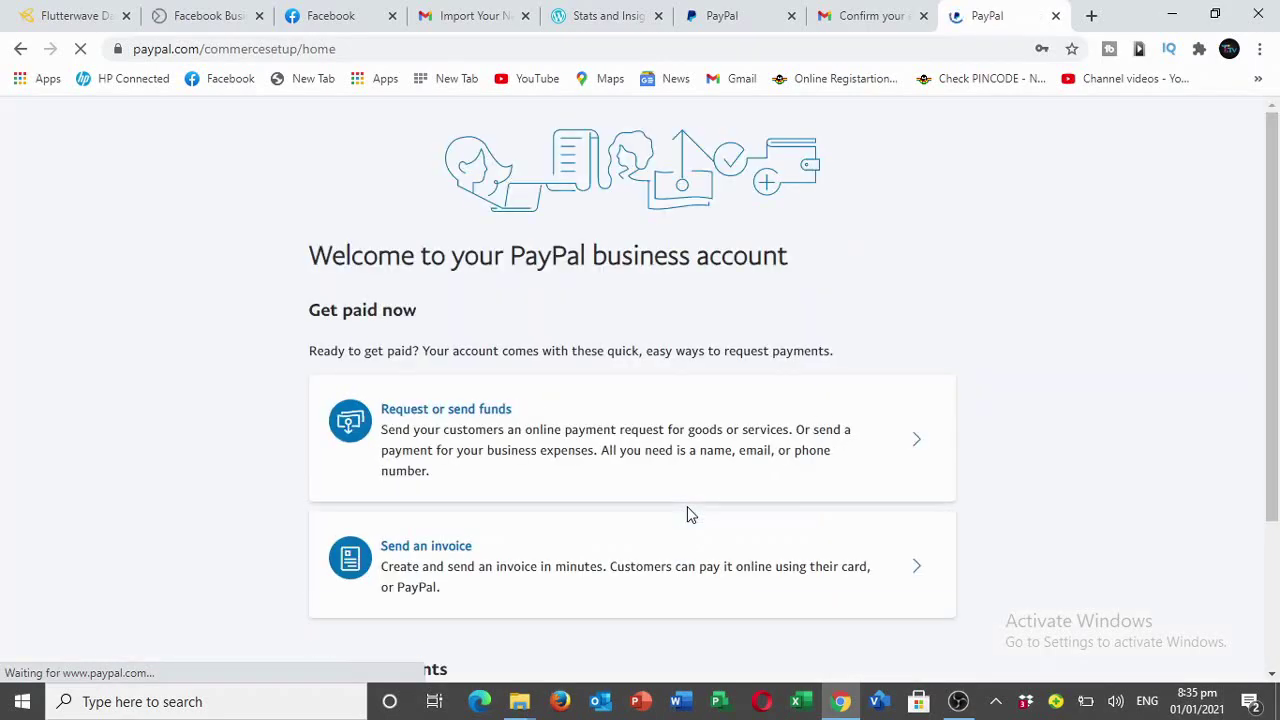
- Decline Chrome's offer to update the saved password
scroll(600, 400, "down", 3)
scroll(503, 386, "up", 2)
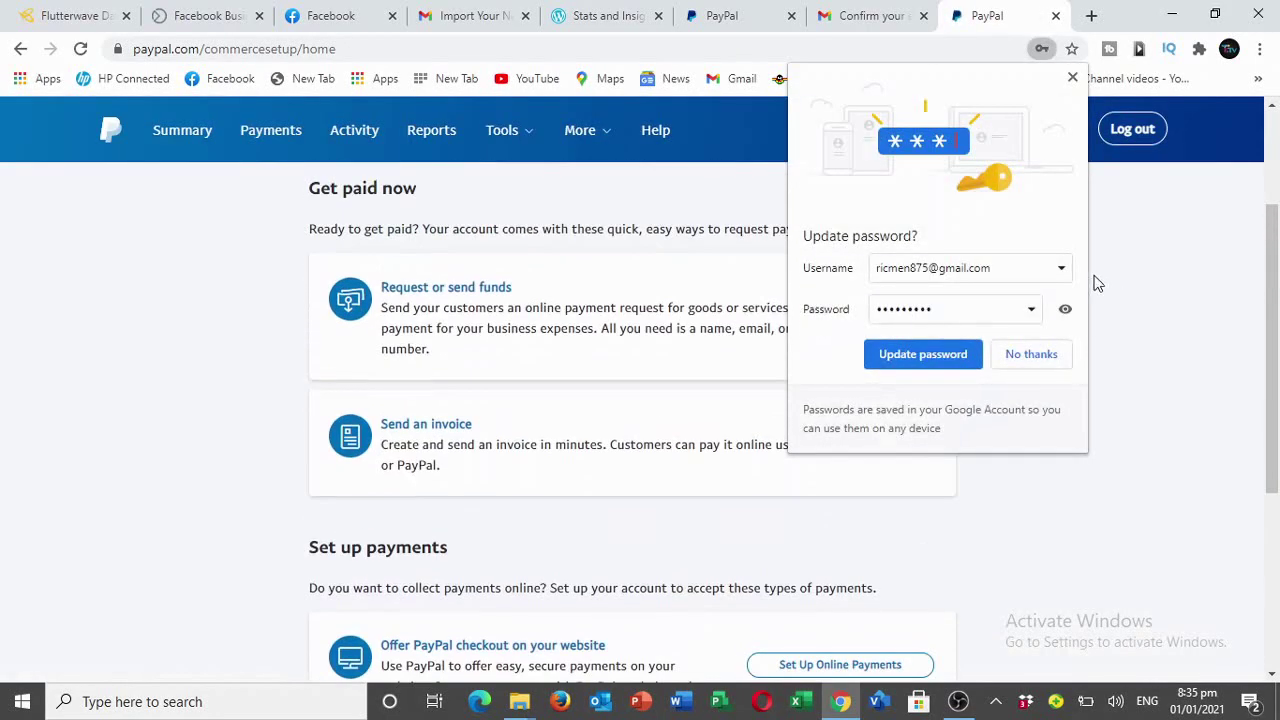
left_click(1031, 354)
- Look over the welcome page, then go to the Summary dashboard showing the $0.00 USD balance
scroll(731, 423, "up", 2)
scroll(429, 331, "down", 3)
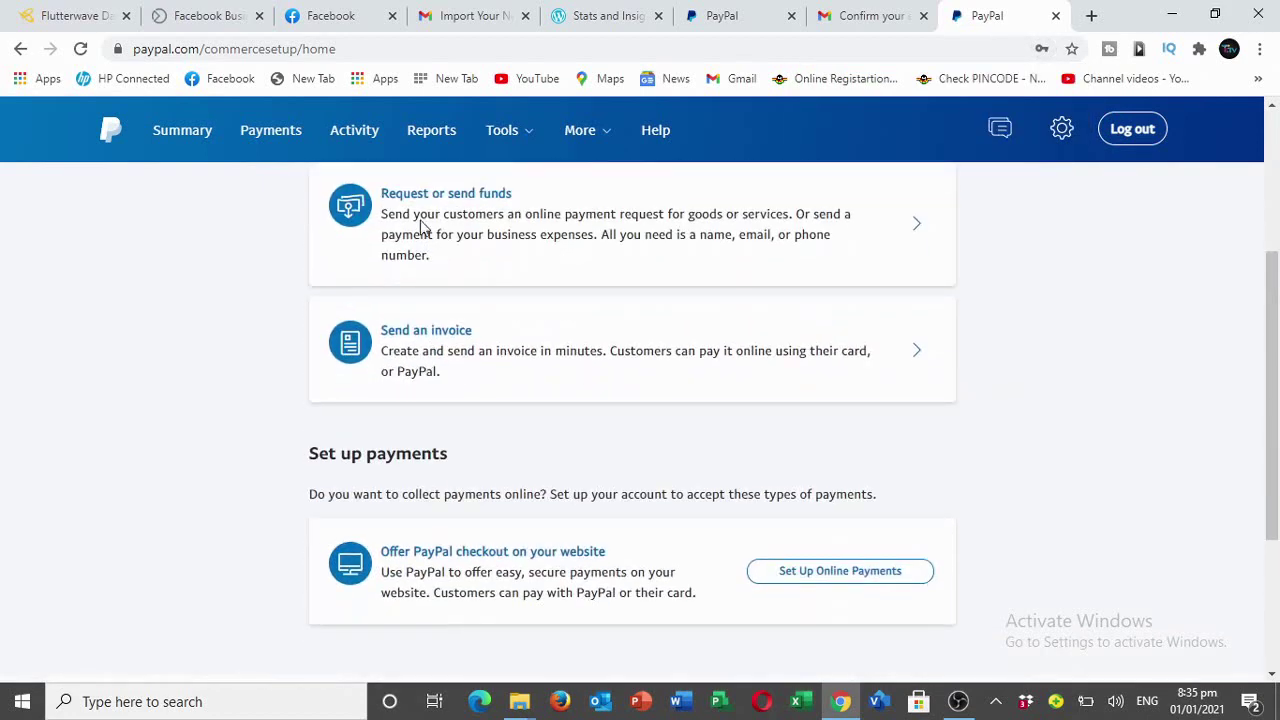
scroll(440, 290, "up", 1)
scroll(400, 350, "down", 1)
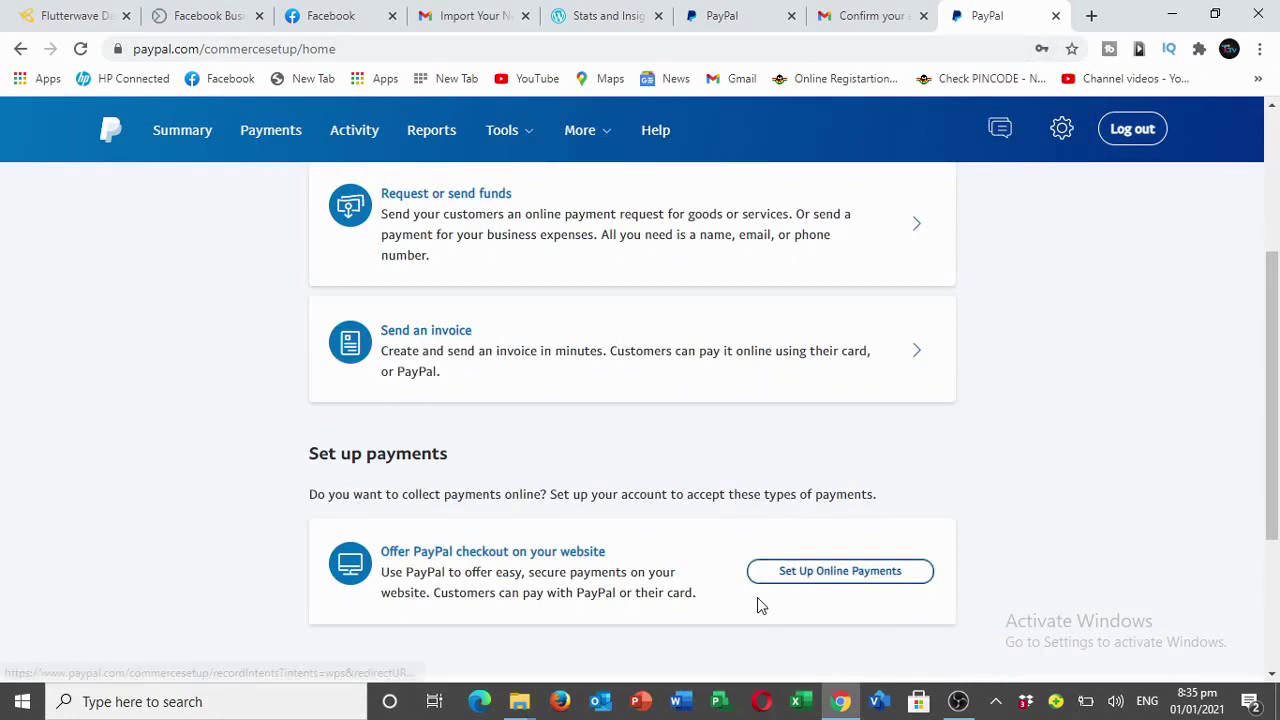
scroll(400, 255, "up", 1)
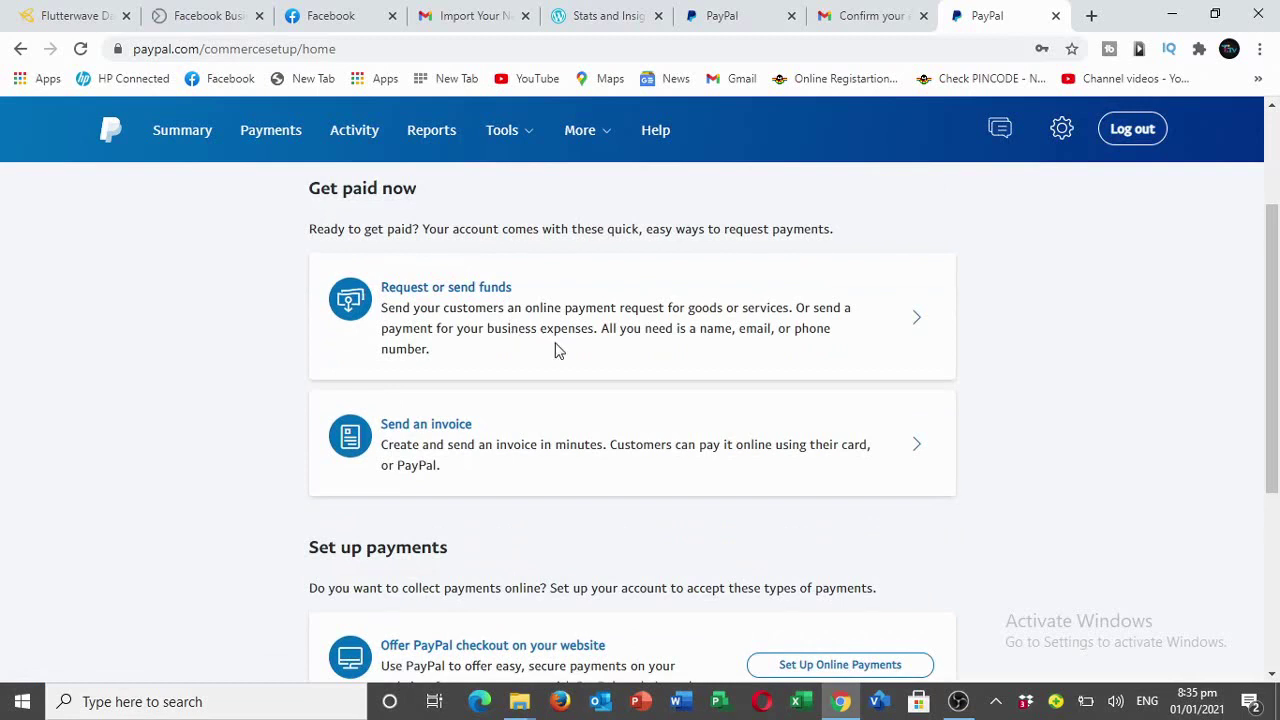
left_click(205, 138)
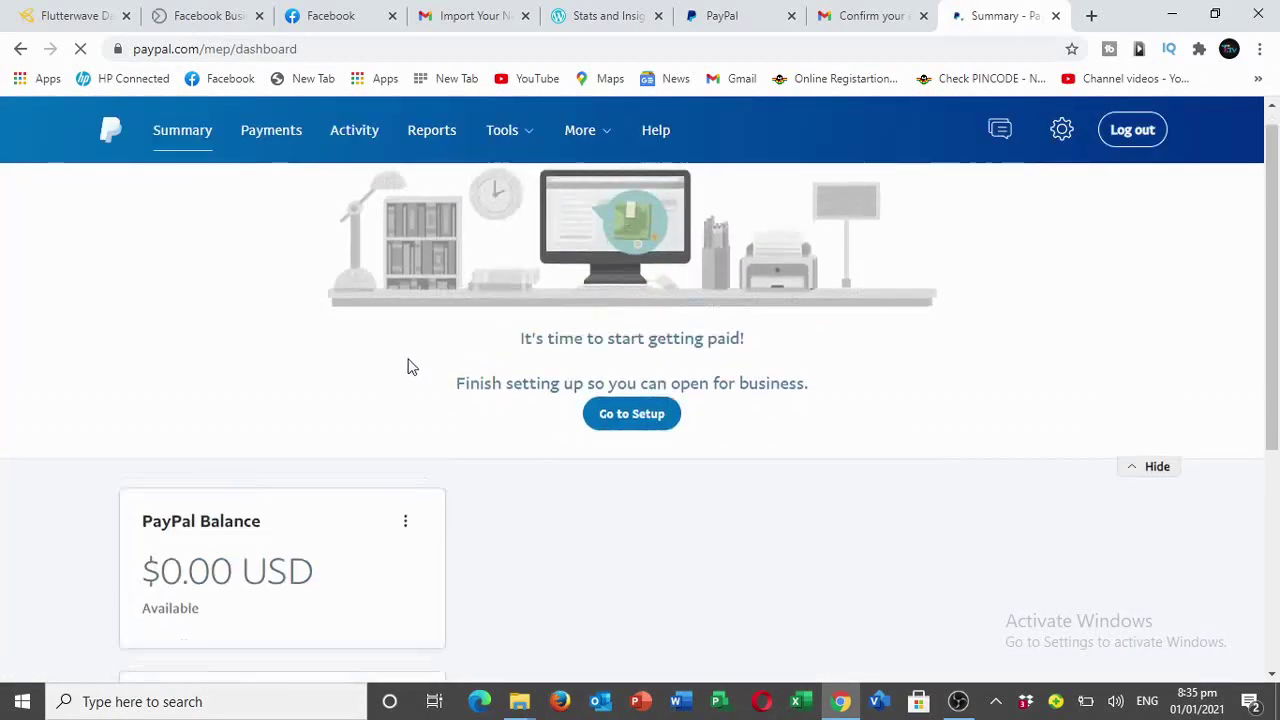
- Scroll the Summary dashboard to check the PayPal Balance of $0.00 USD
scroll(410, 364, "down", 2)
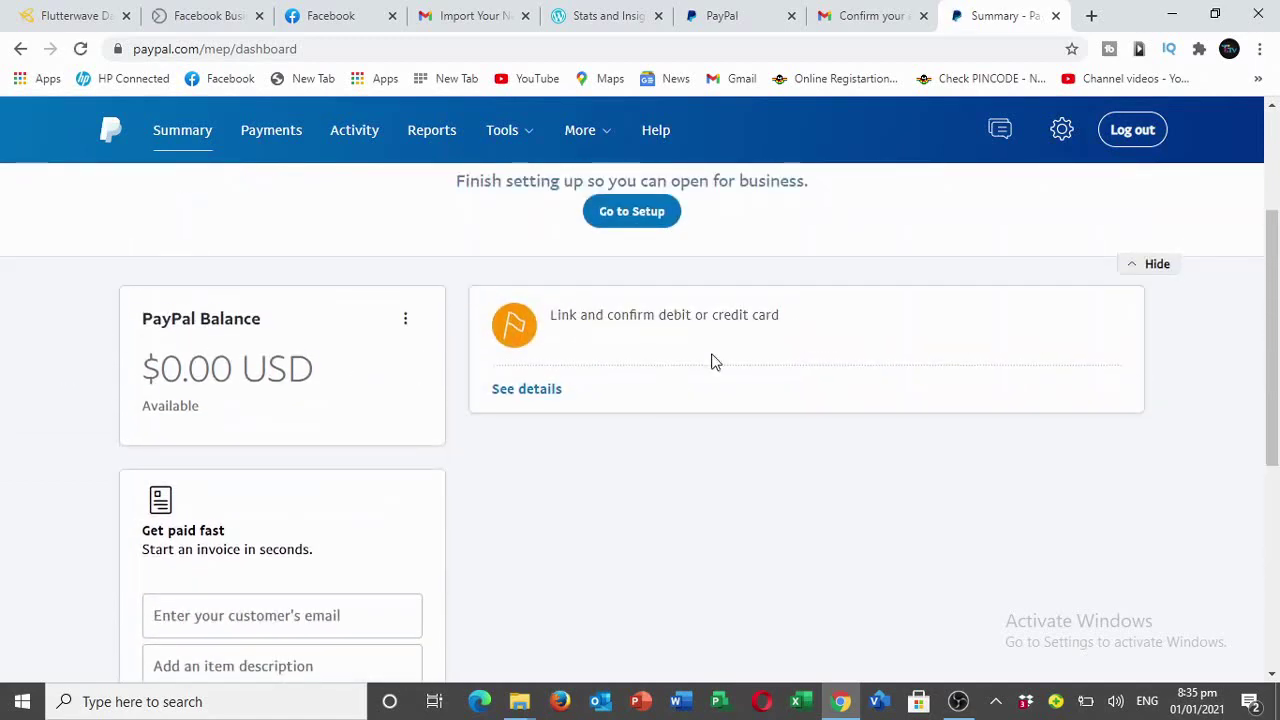
scroll(331, 371, "down", 4)
scroll(289, 371, "up", 2)
scroll(257, 345, "up", 4)
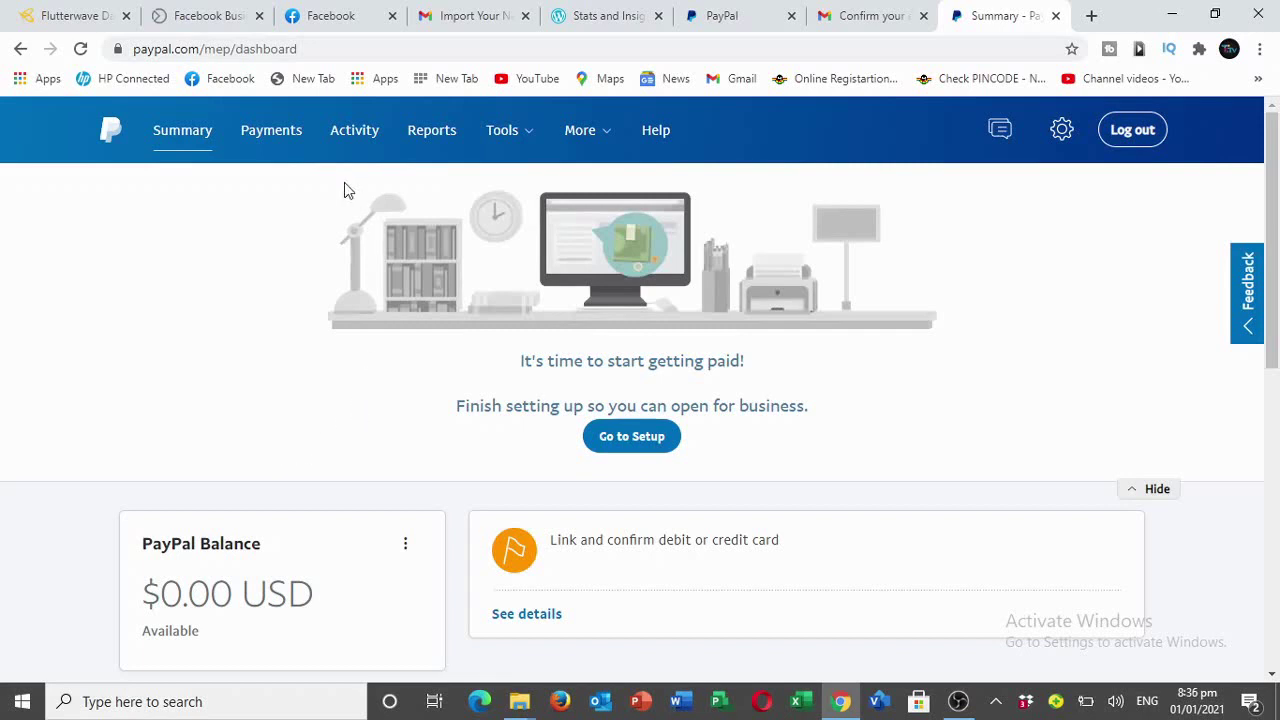
- Open the Money page and review its $0.00 USD balance and empty Banks and Cards
left_click(271, 131)
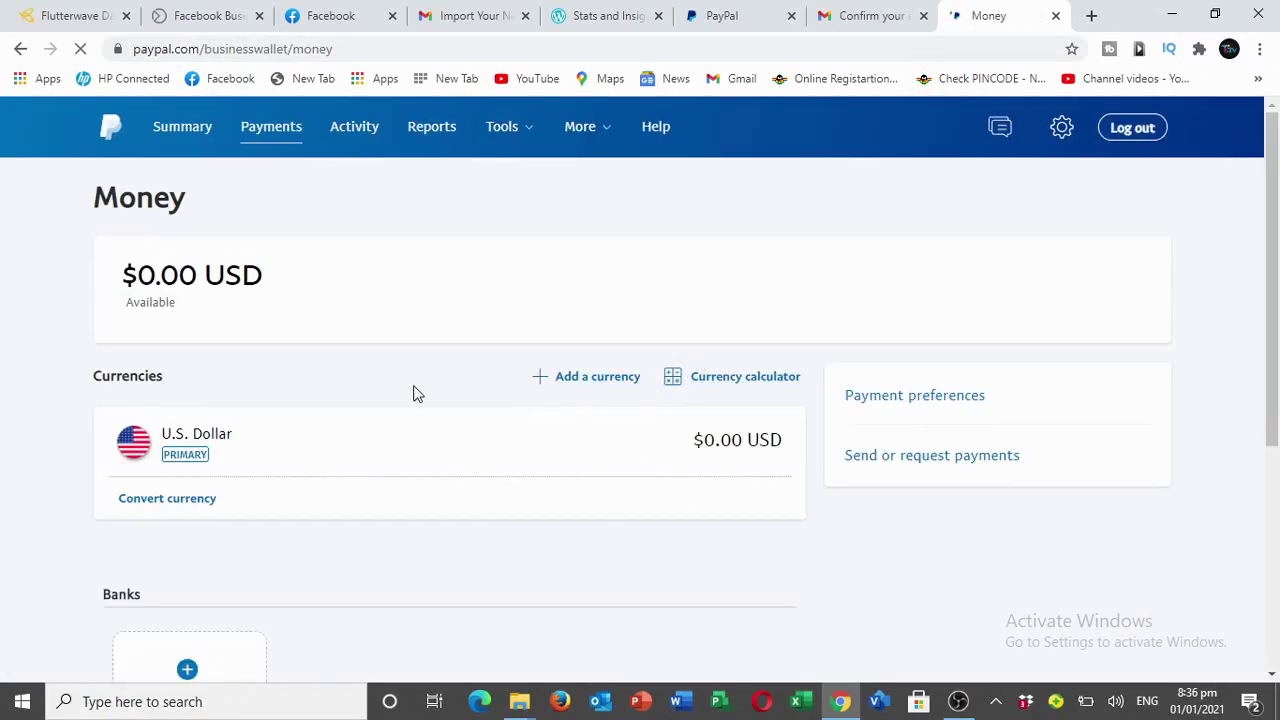
scroll(376, 483, "down", 5)
scroll(377, 488, "up", 2)
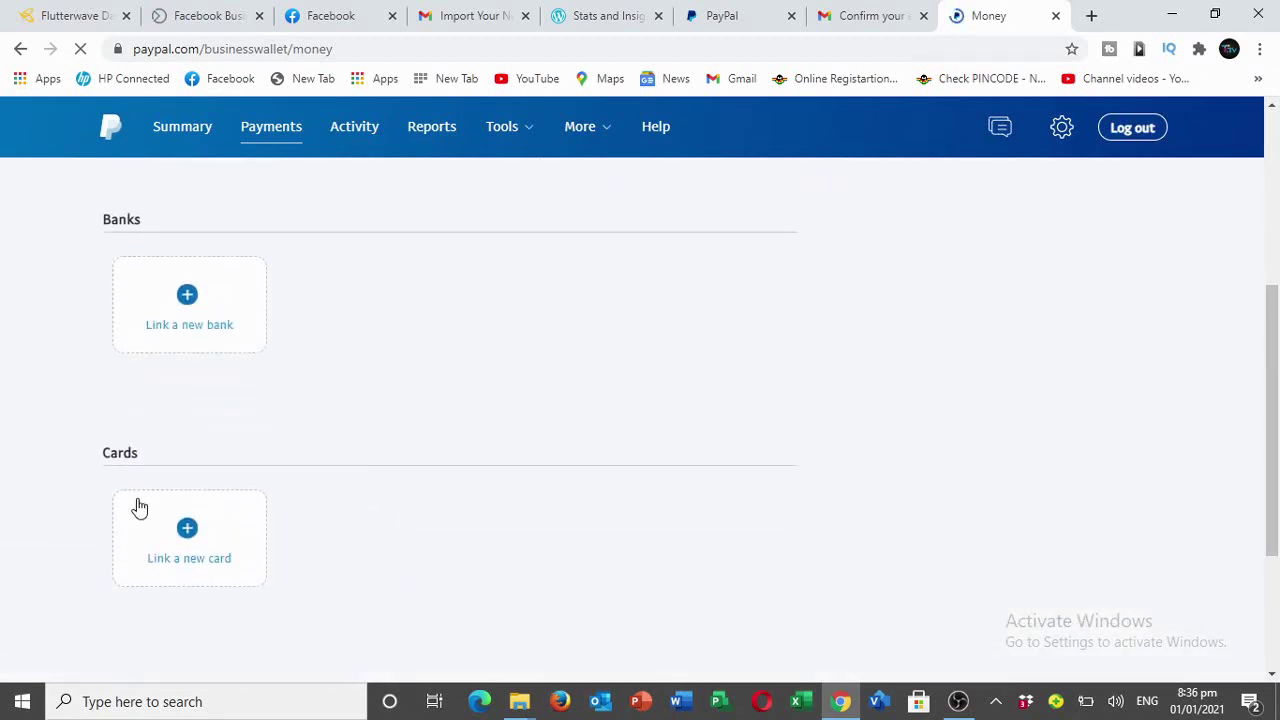